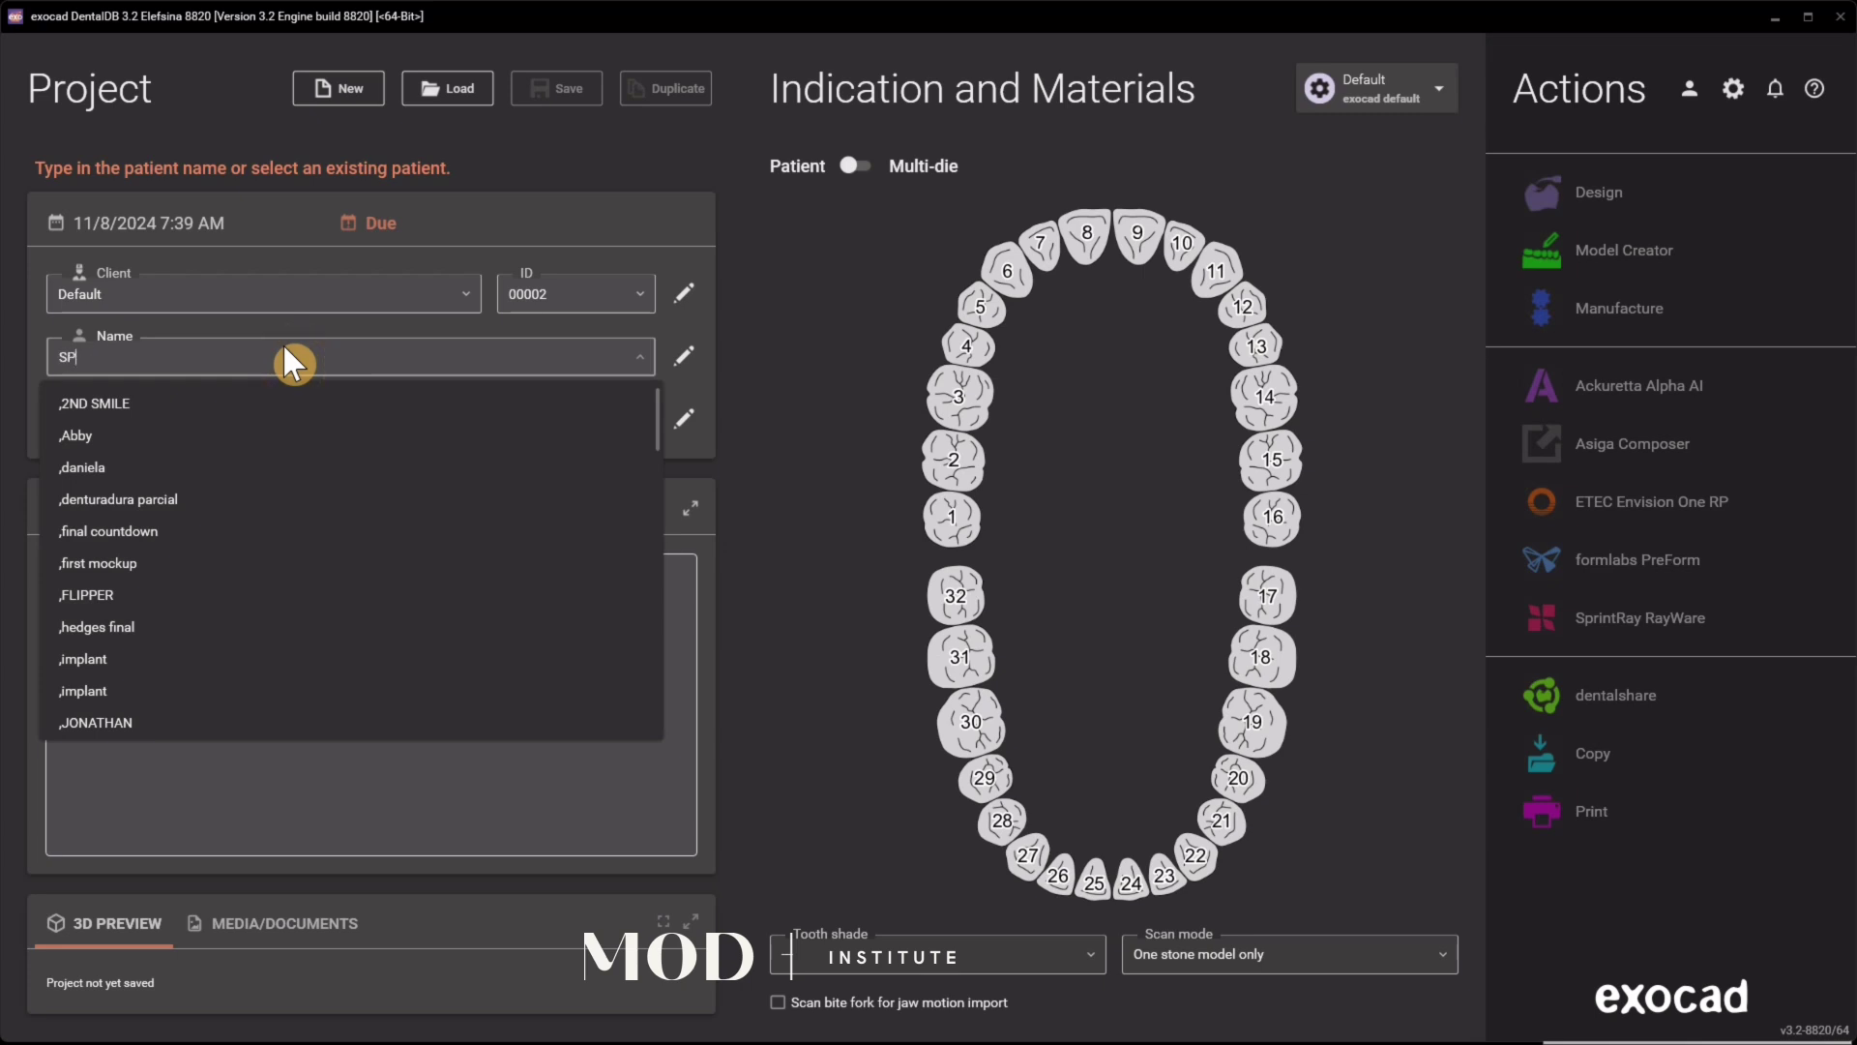
Step: Name the case SPLITFILE and make tooth 4 a partial denture
{"action": "type", "text": "E"}
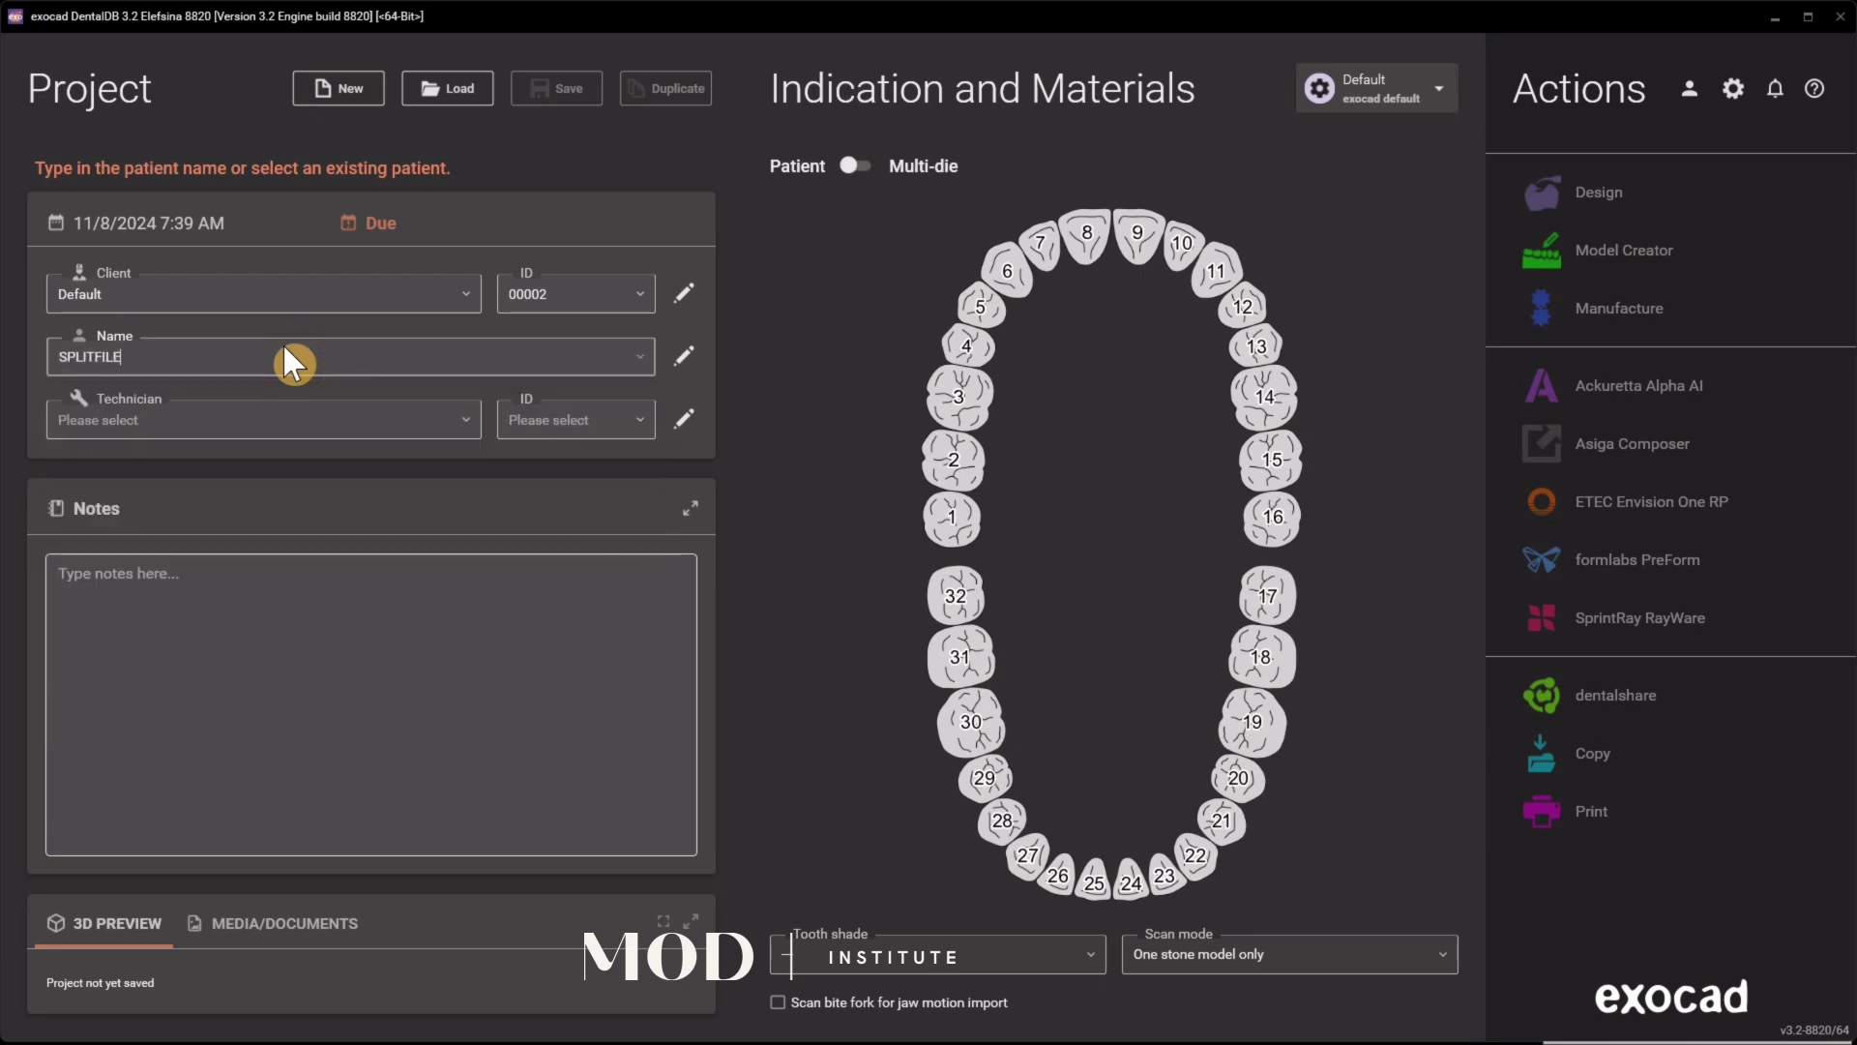
{"action": "left_click", "coordinate": [975, 348]}
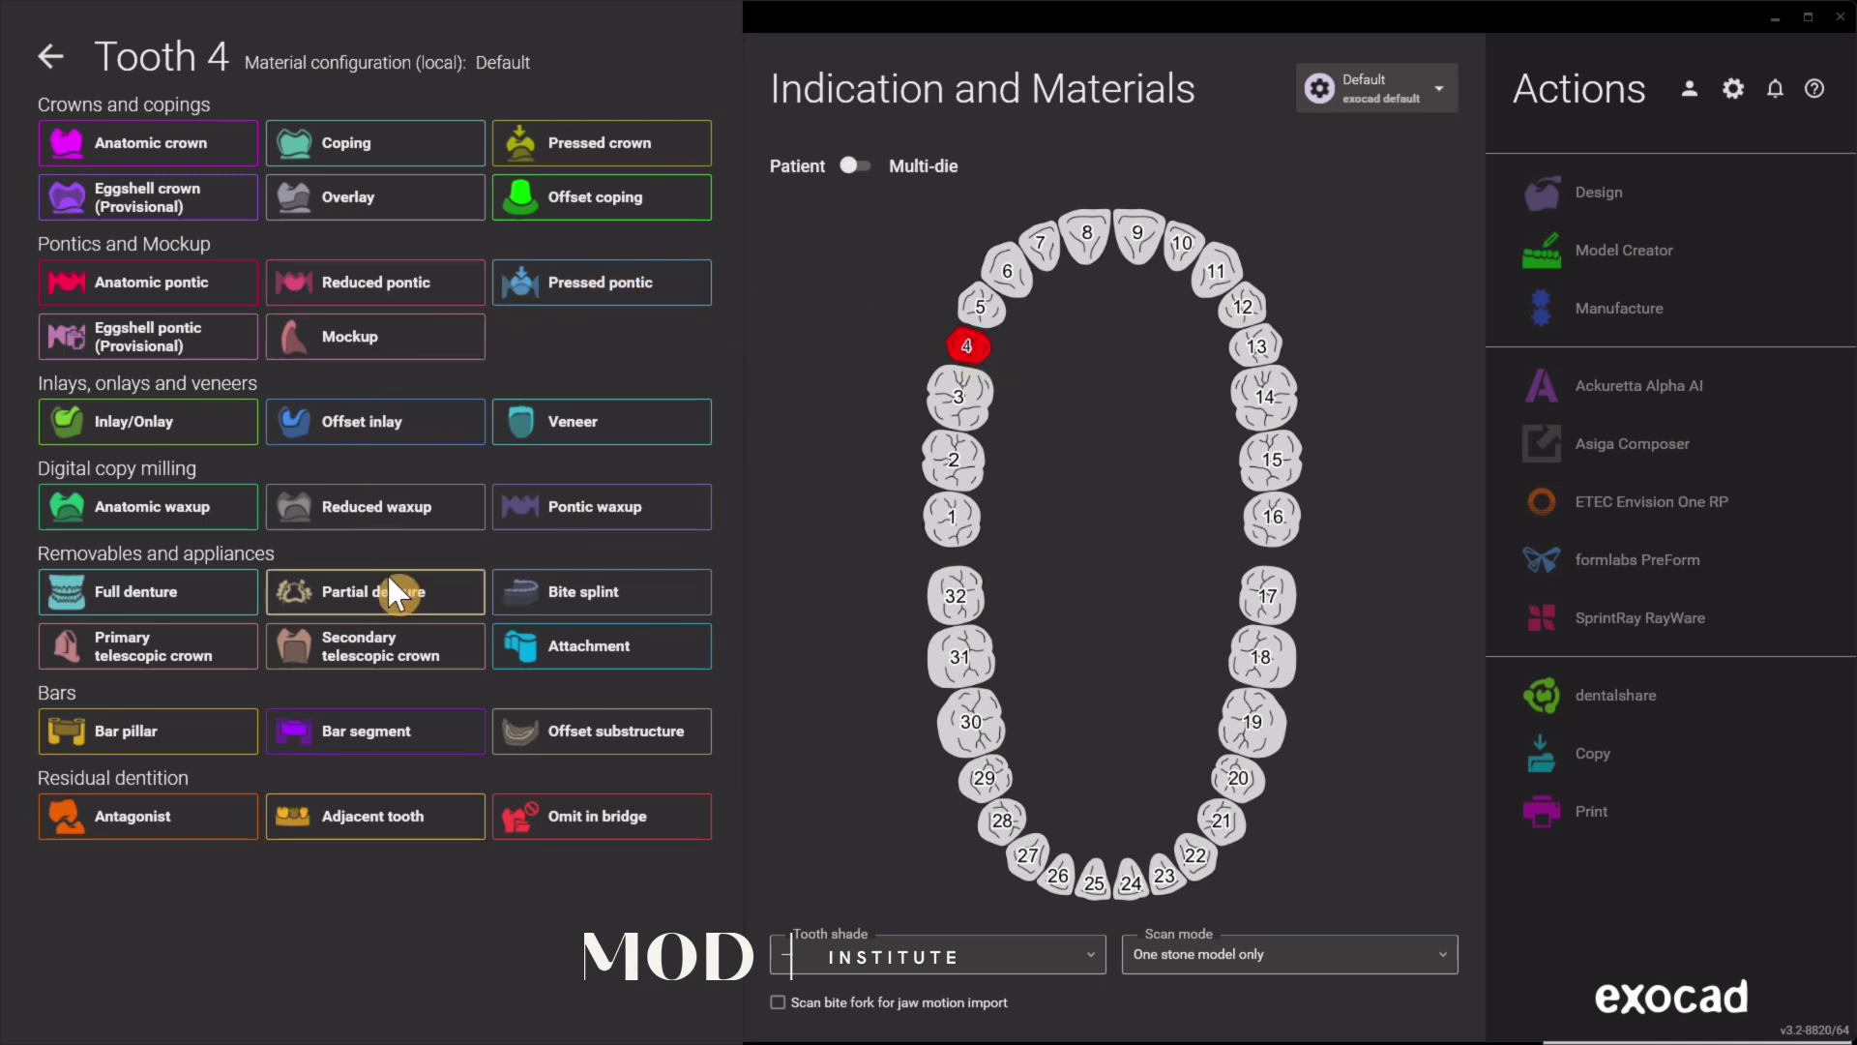
{"action": "left_click", "coordinate": [419, 599]}
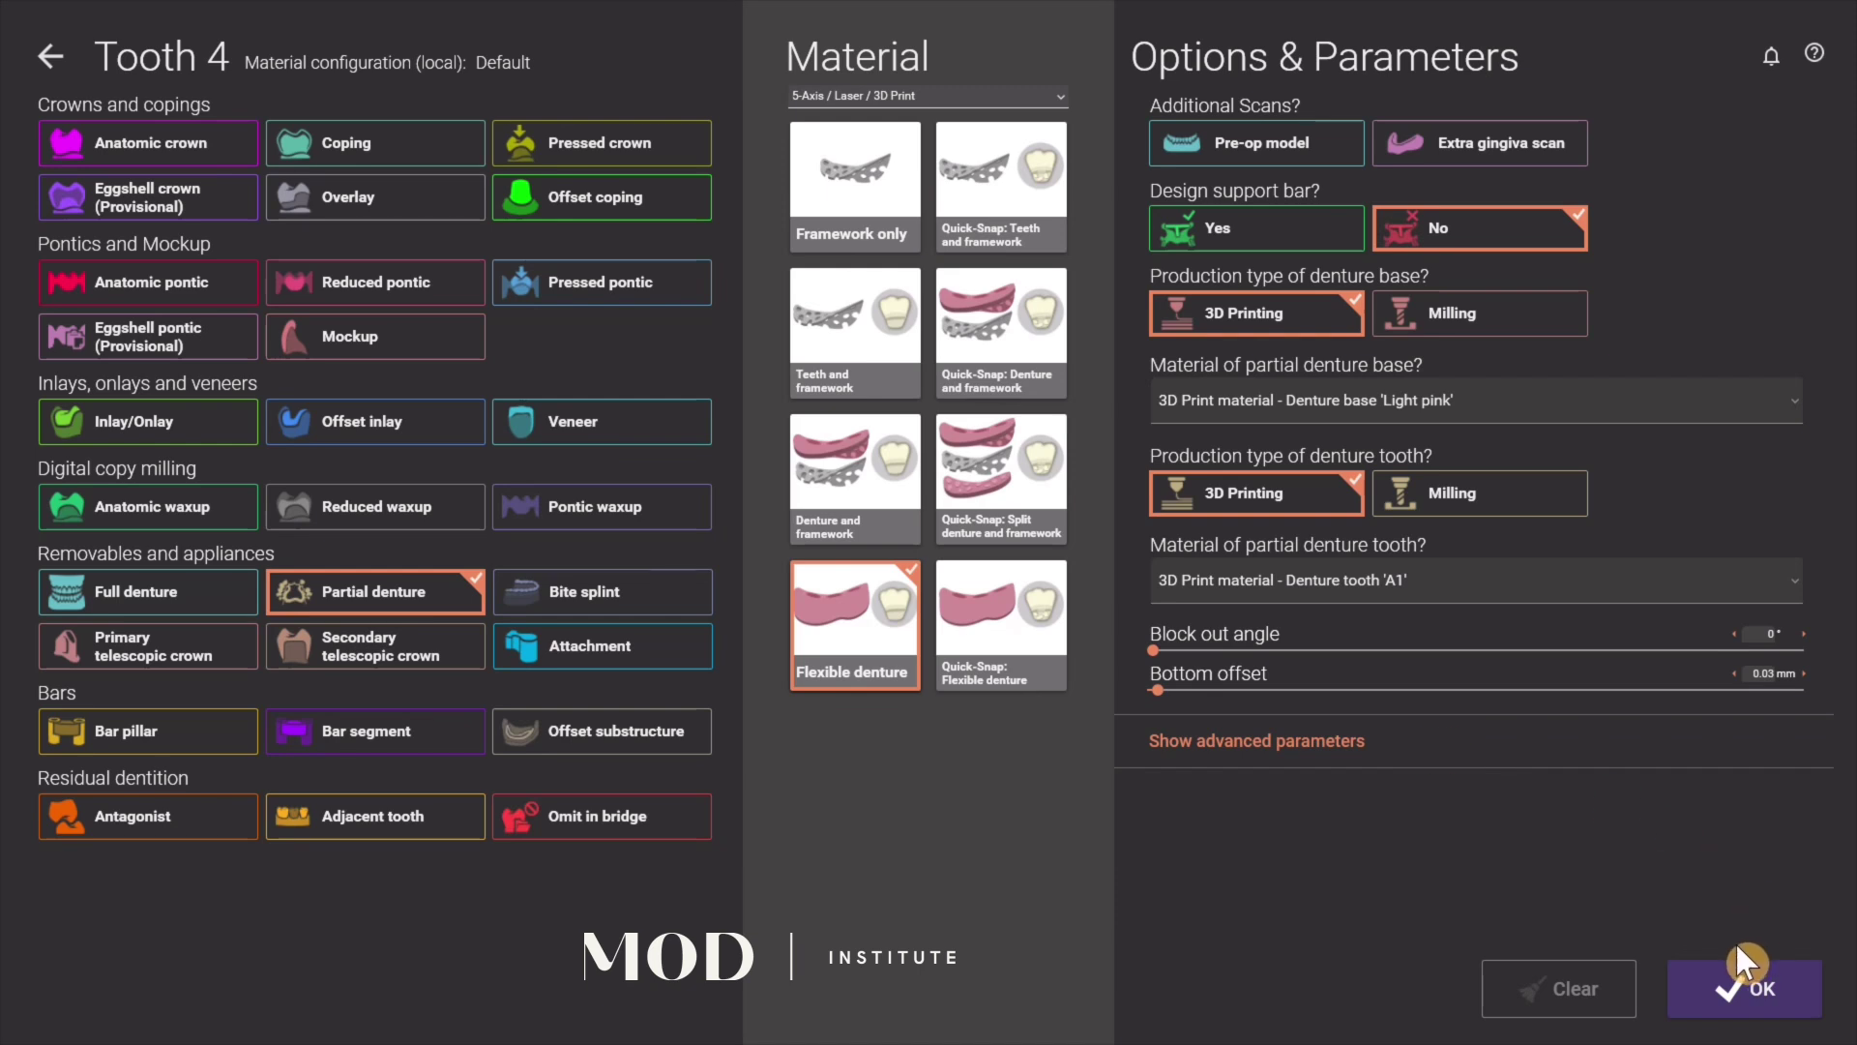
Step: Choose Flexible denture with 3D Printing for tooth 4, confirm, and save the project
{"action": "left_click", "coordinate": [1301, 743]}
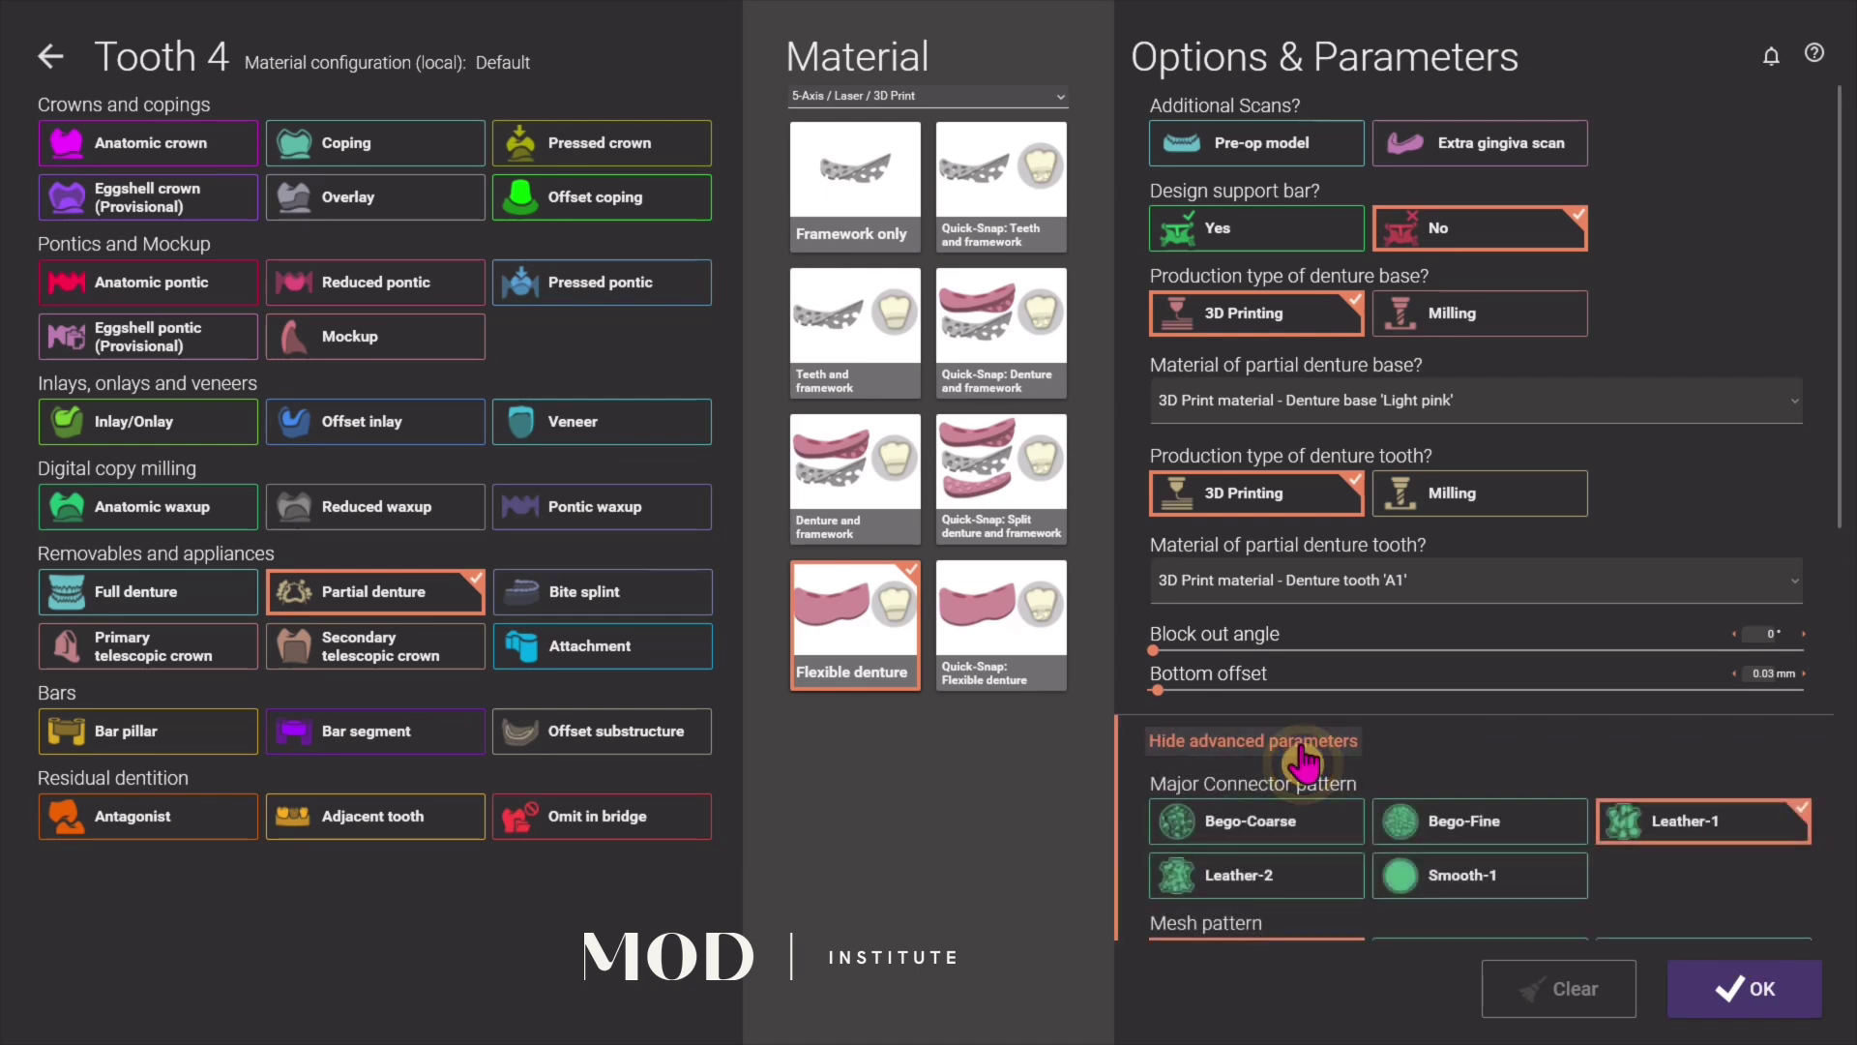
{"action": "scroll", "coordinate": [1311, 761], "scroll_direction": "down", "scroll_amount": 1}
{"action": "scroll", "coordinate": [1463, 741], "scroll_direction": "down", "scroll_amount": 6}
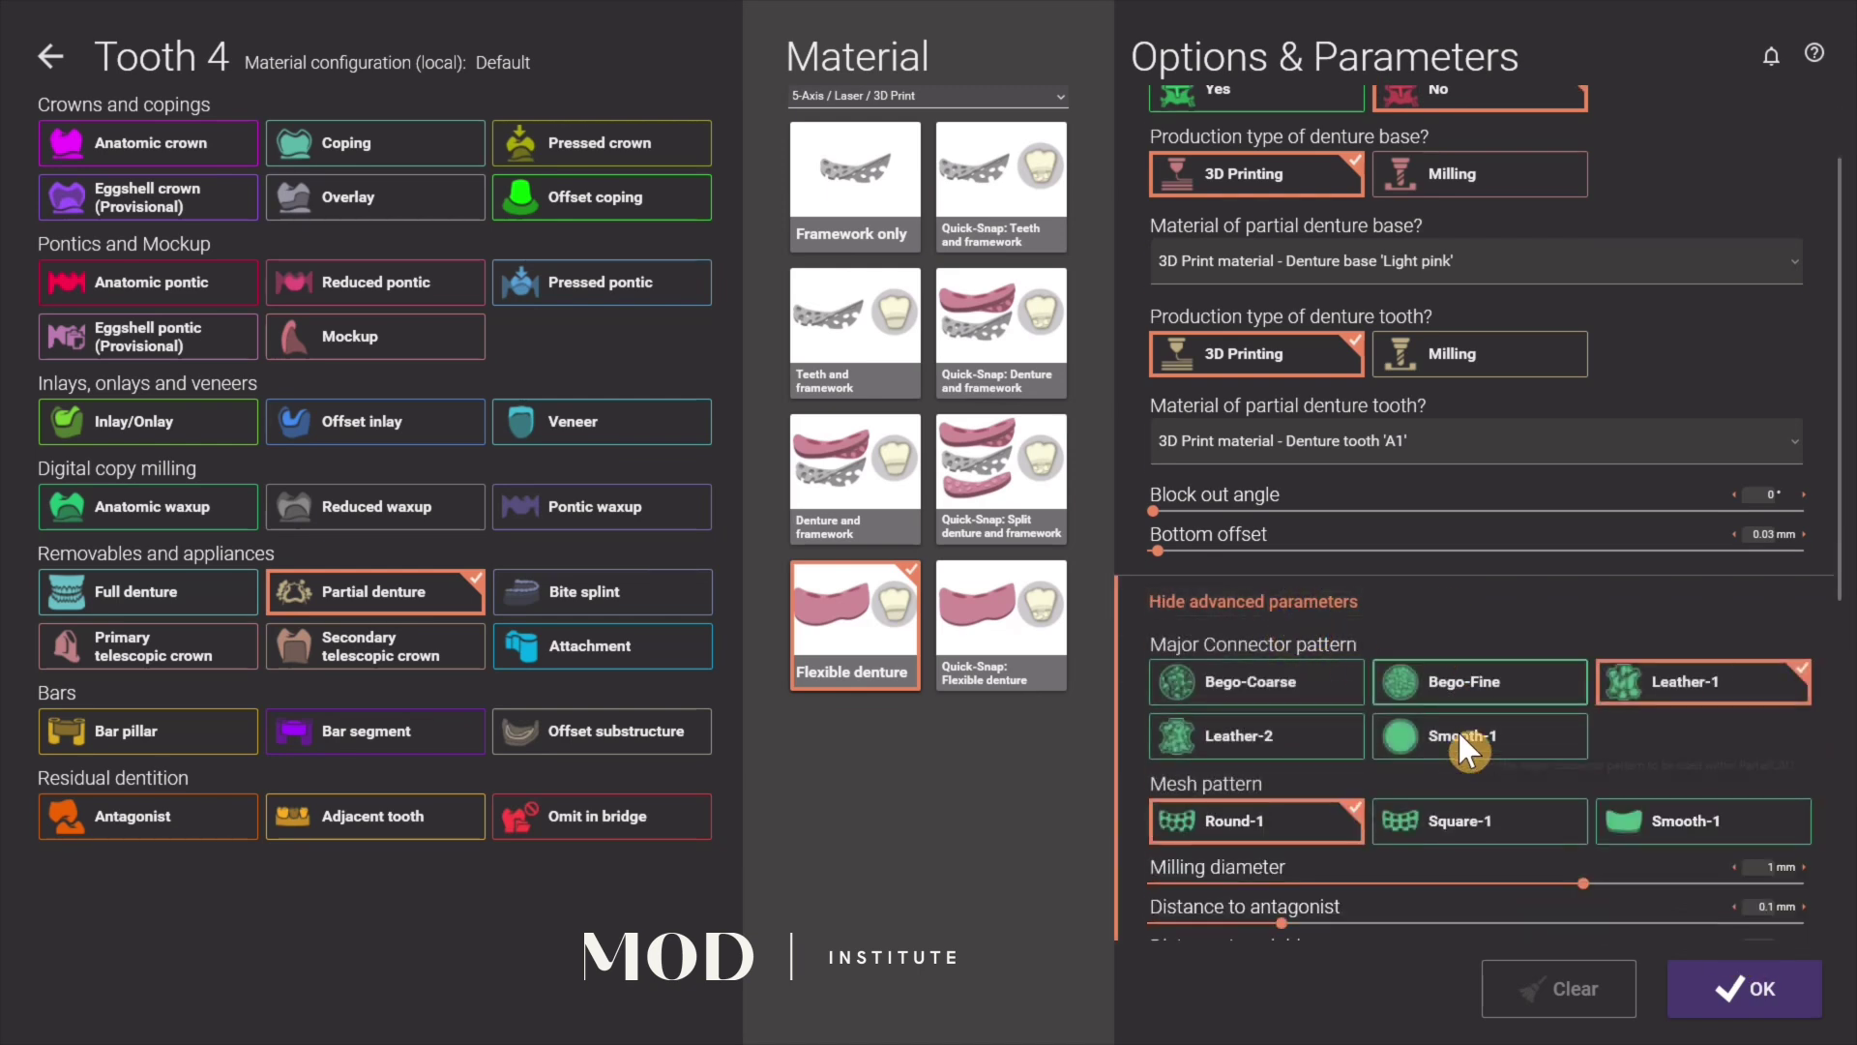
{"action": "scroll", "coordinate": [1329, 759], "scroll_direction": "down", "scroll_amount": 7}
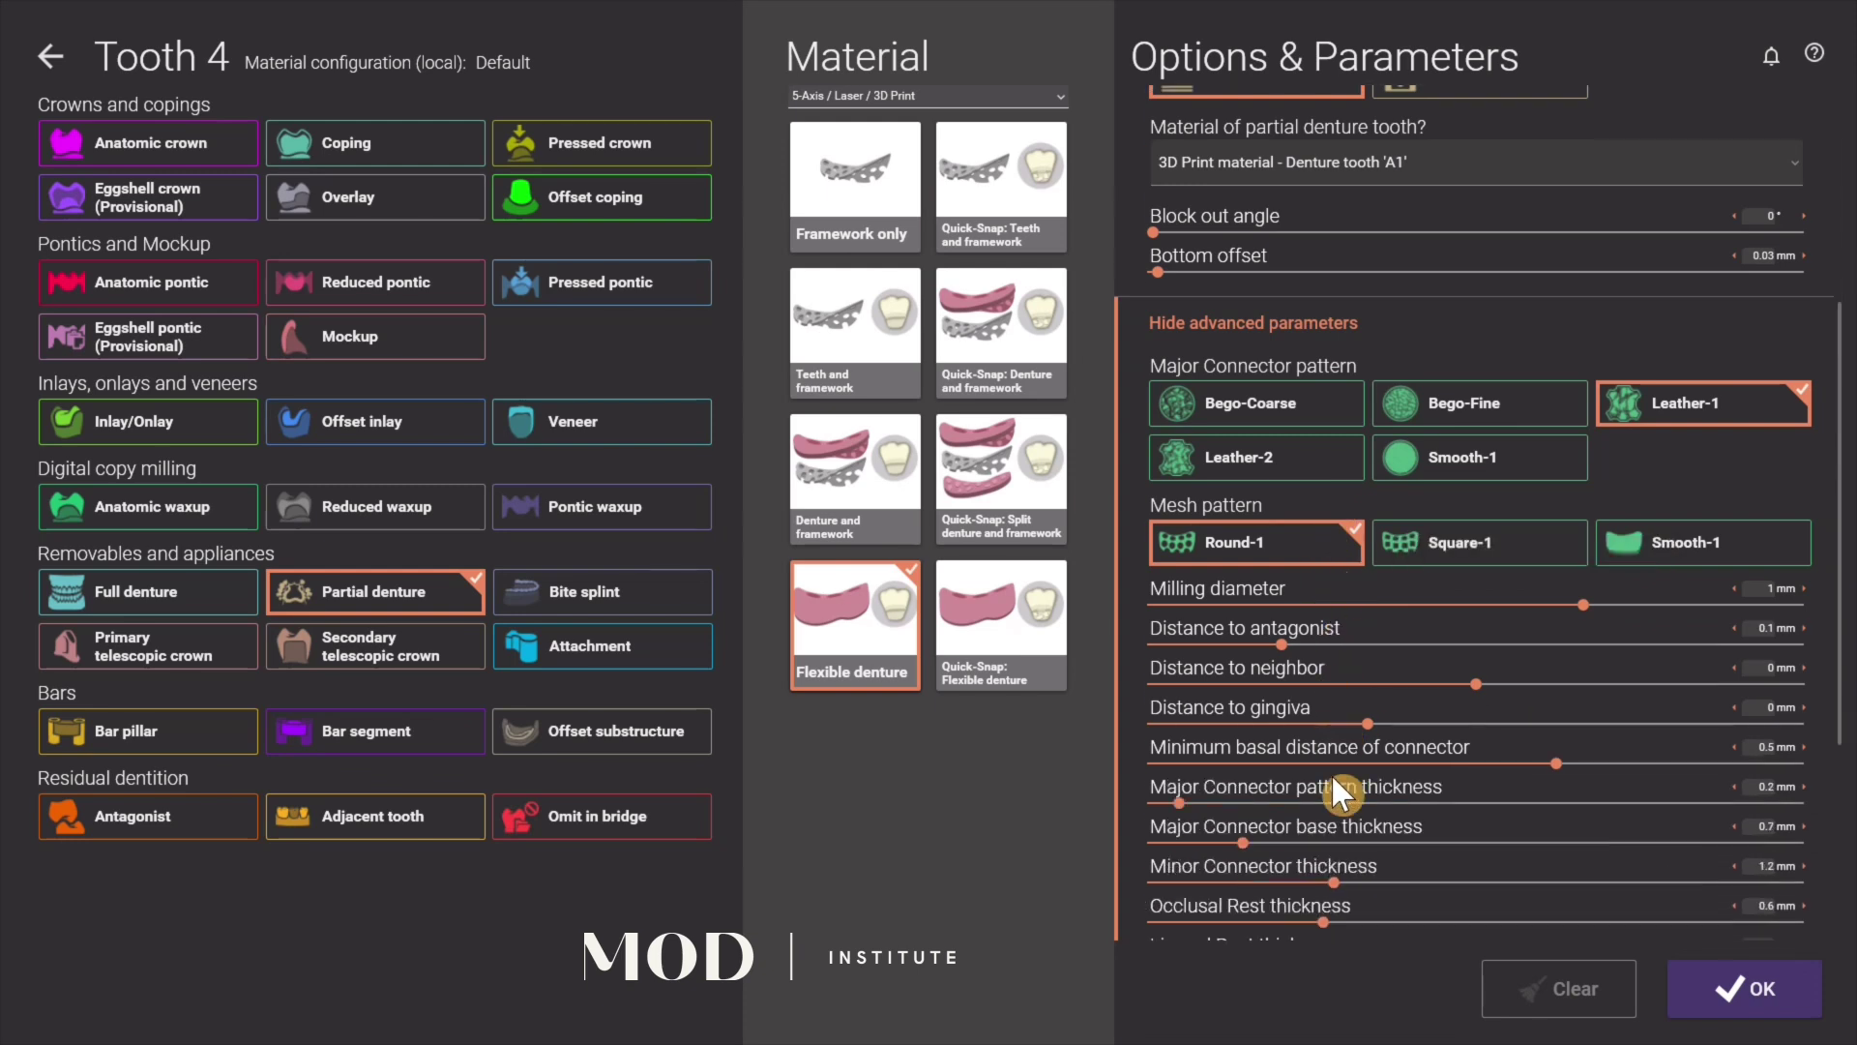
{"action": "scroll", "coordinate": [1285, 746], "scroll_direction": "down", "scroll_amount": 3}
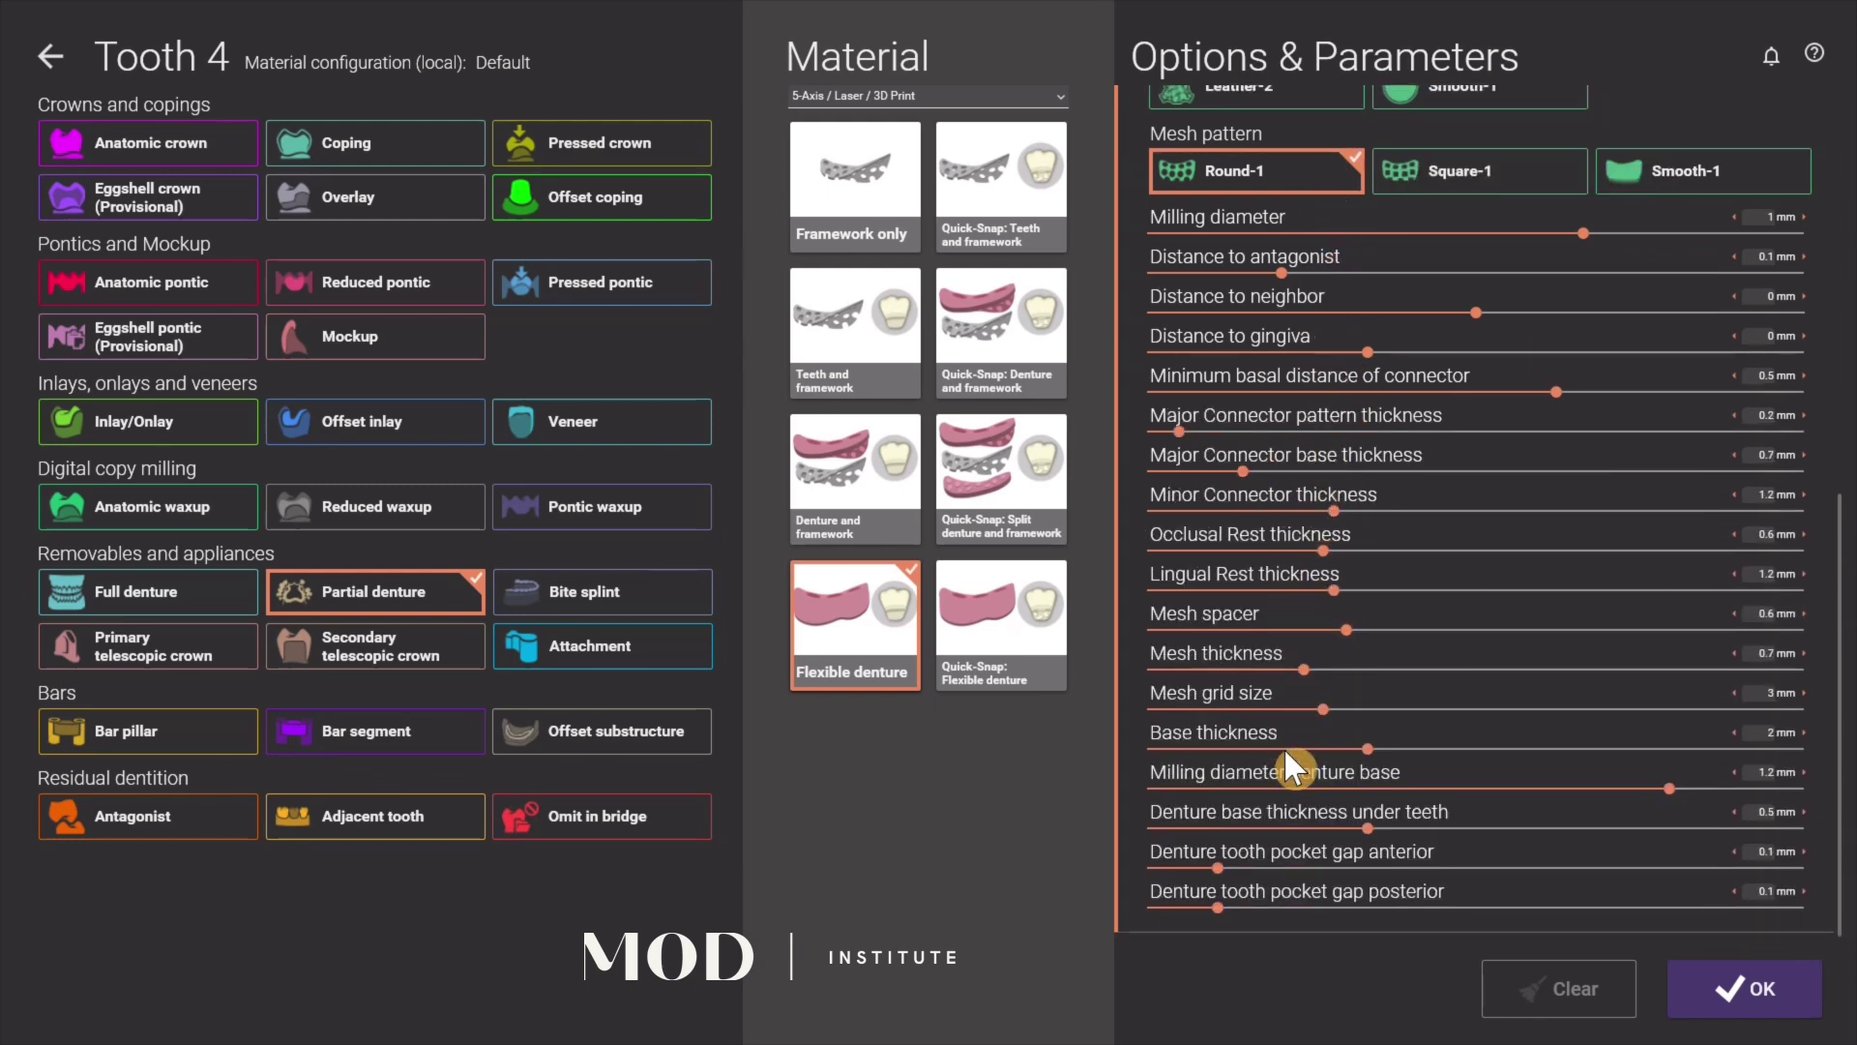
{"action": "left_click", "coordinate": [1761, 1006]}
{"action": "left_click", "coordinate": [547, 94]}
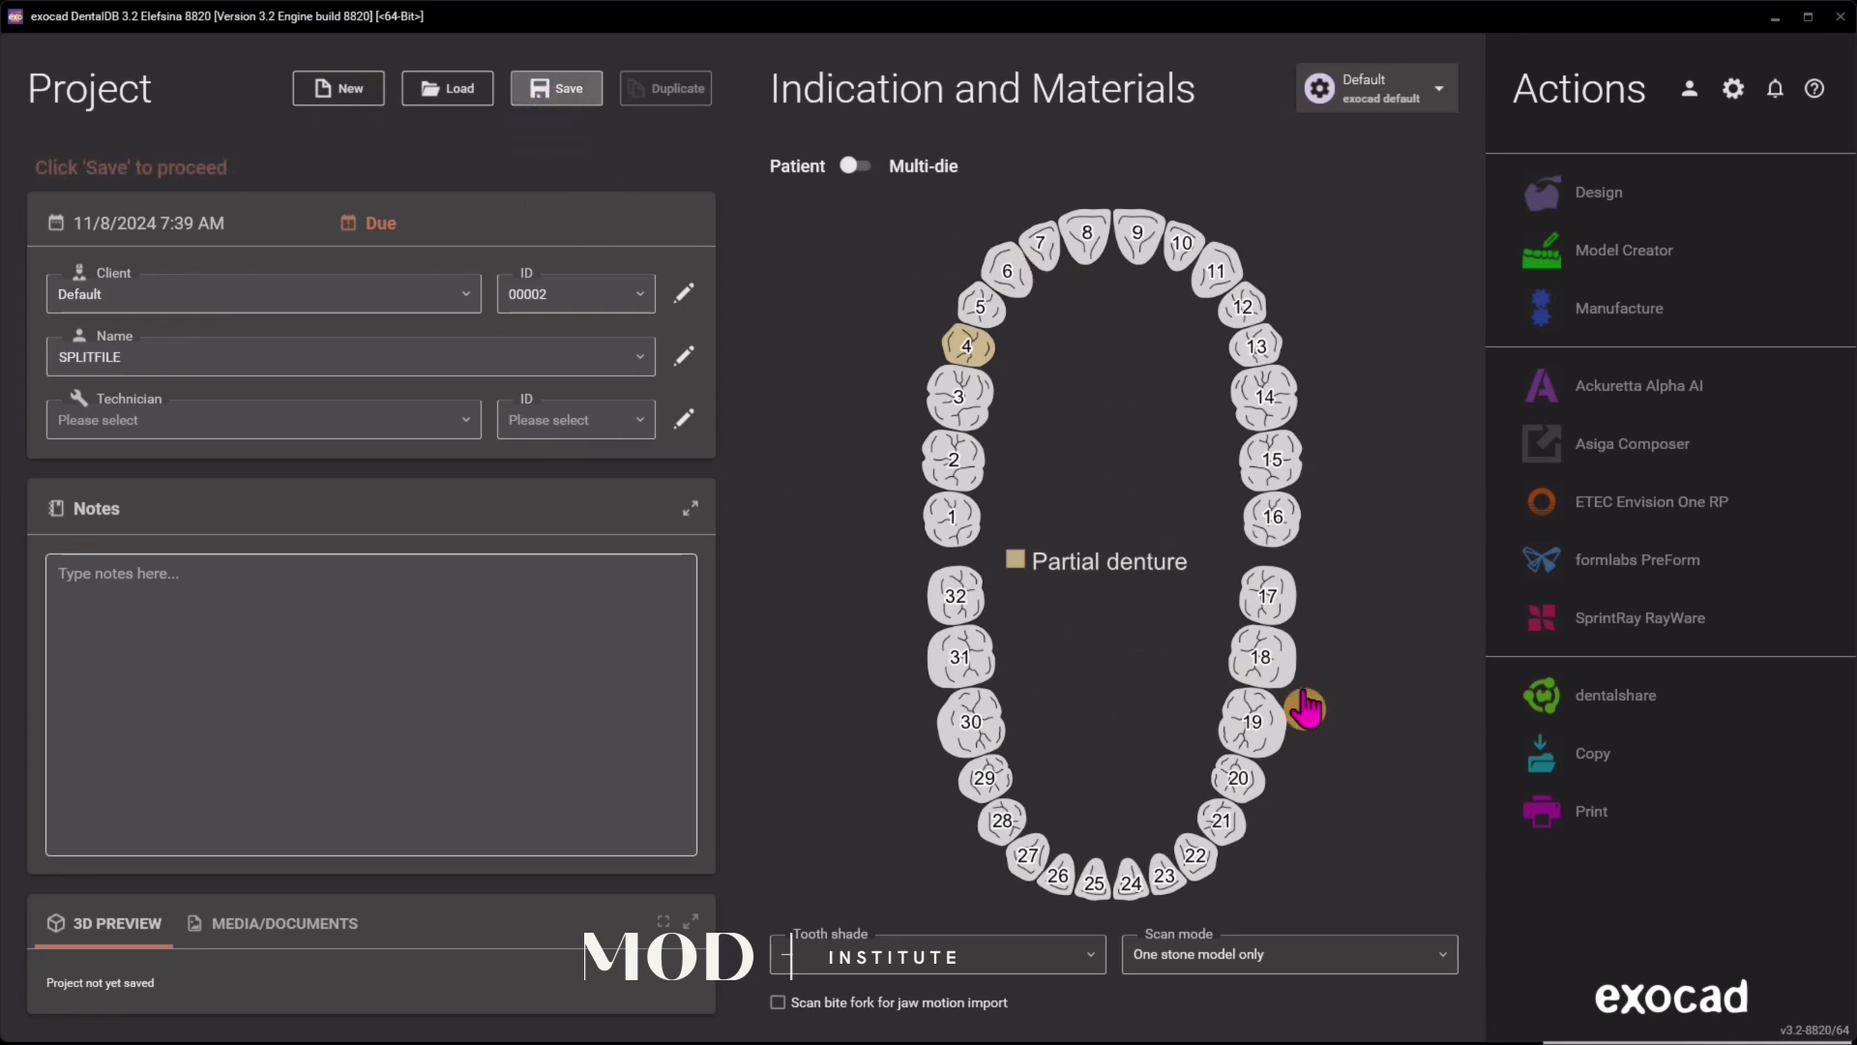
Step: Mark tooth 26 as antagonist and save the case
{"action": "left_click", "coordinate": [1059, 876]}
{"action": "left_click", "coordinate": [123, 816]}
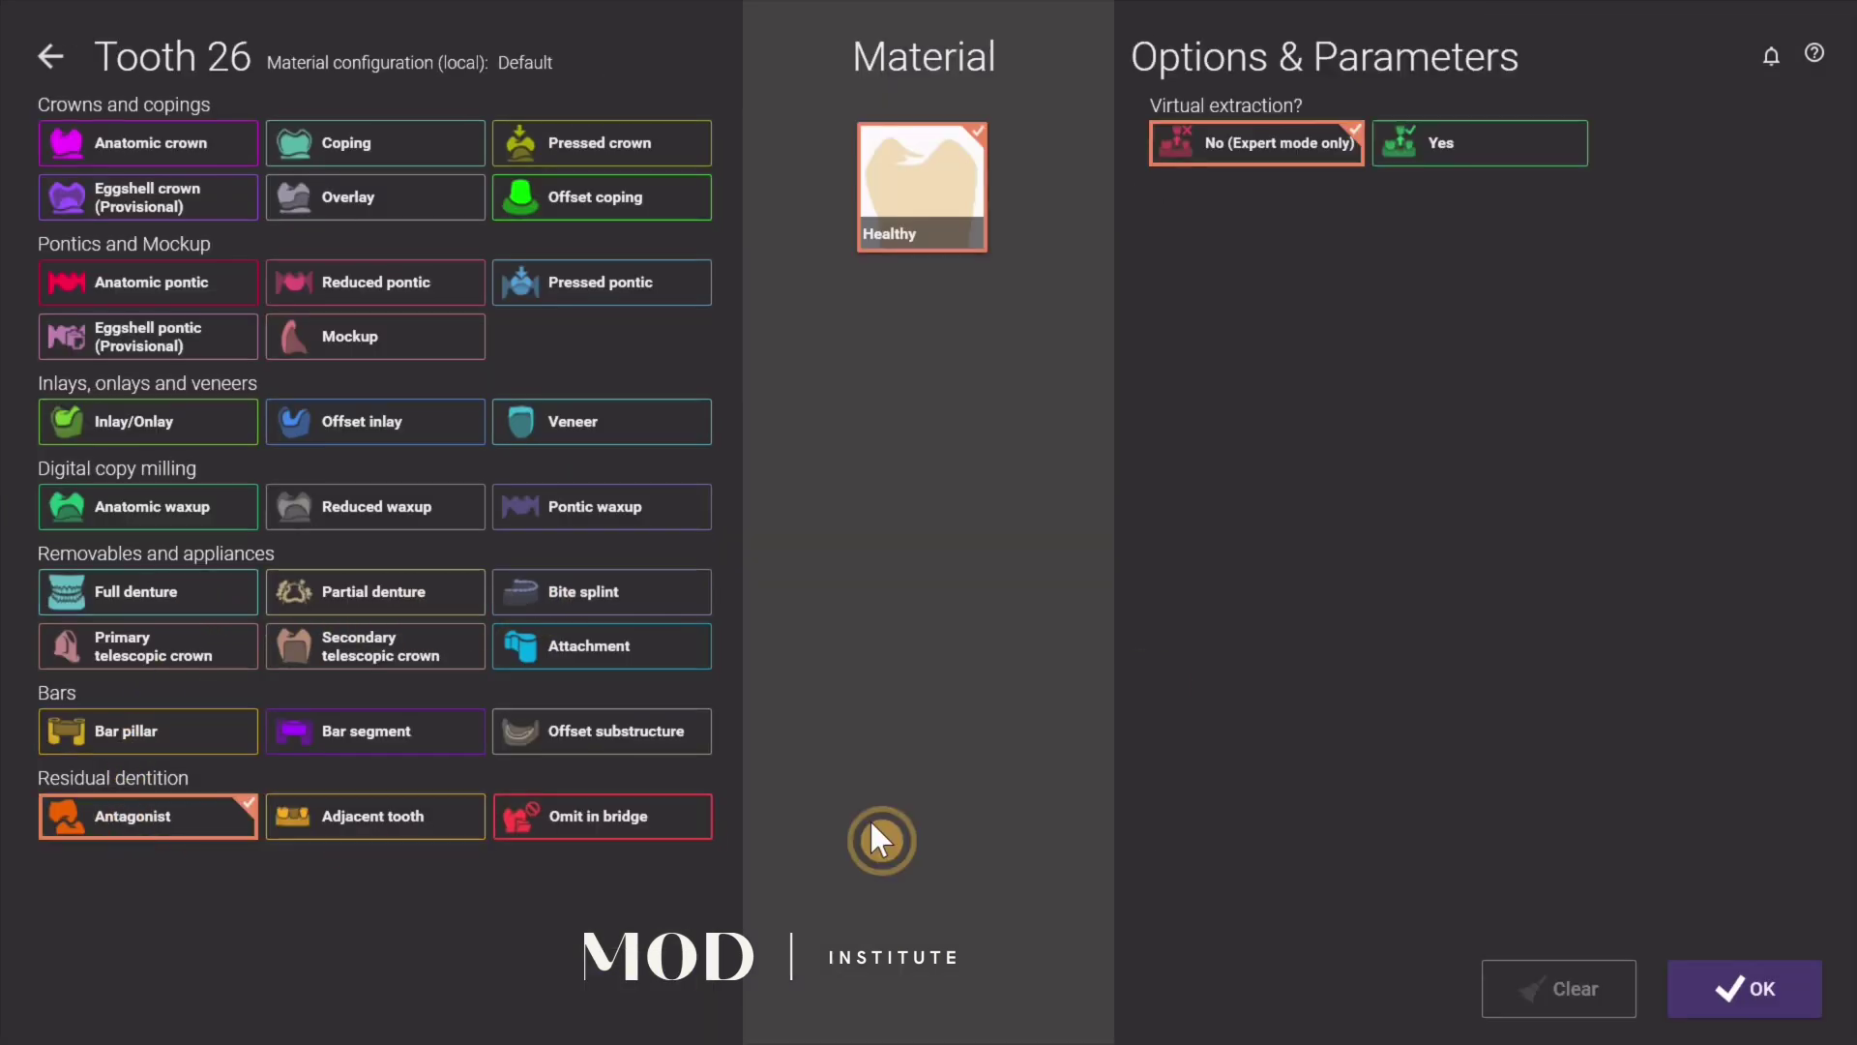
{"action": "left_click", "coordinate": [1726, 987]}
{"action": "left_click", "coordinate": [557, 88]}
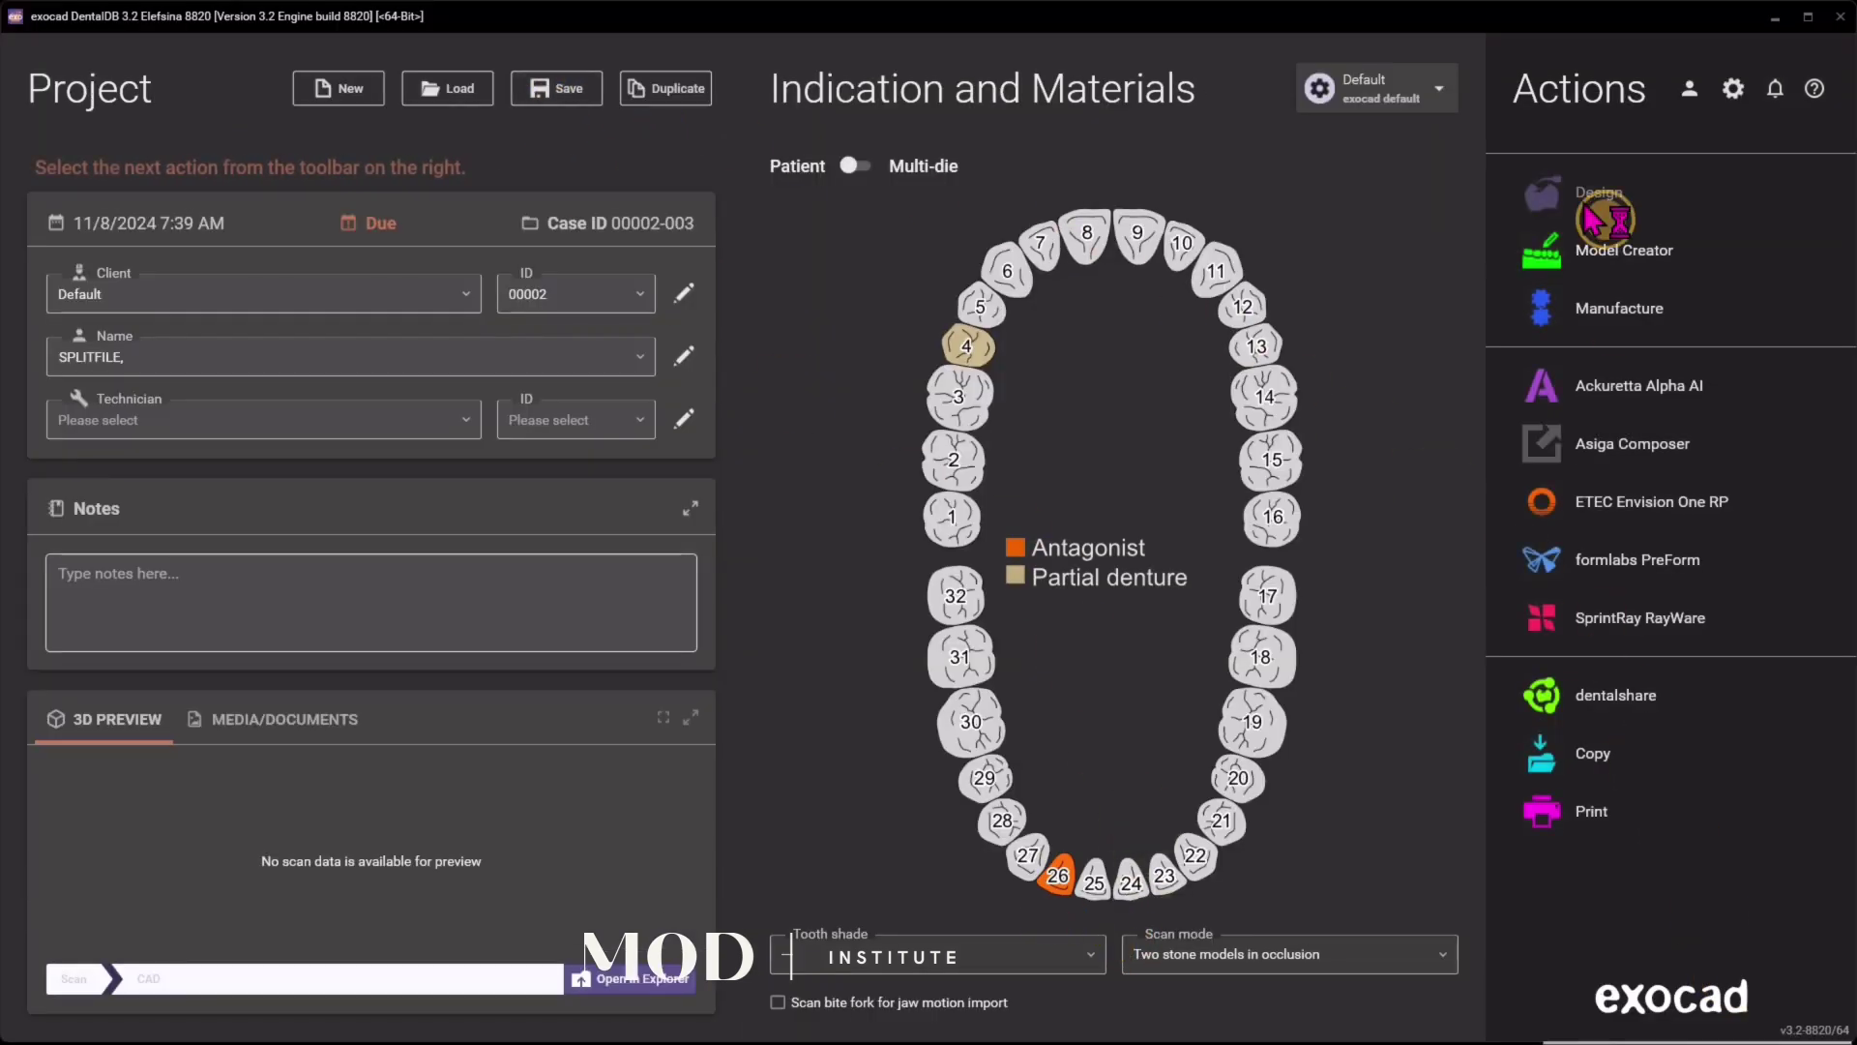
Step: Start Model Creator and load the Data scan from the LowerJaw folder
{"action": "left_click", "coordinate": [1596, 276]}
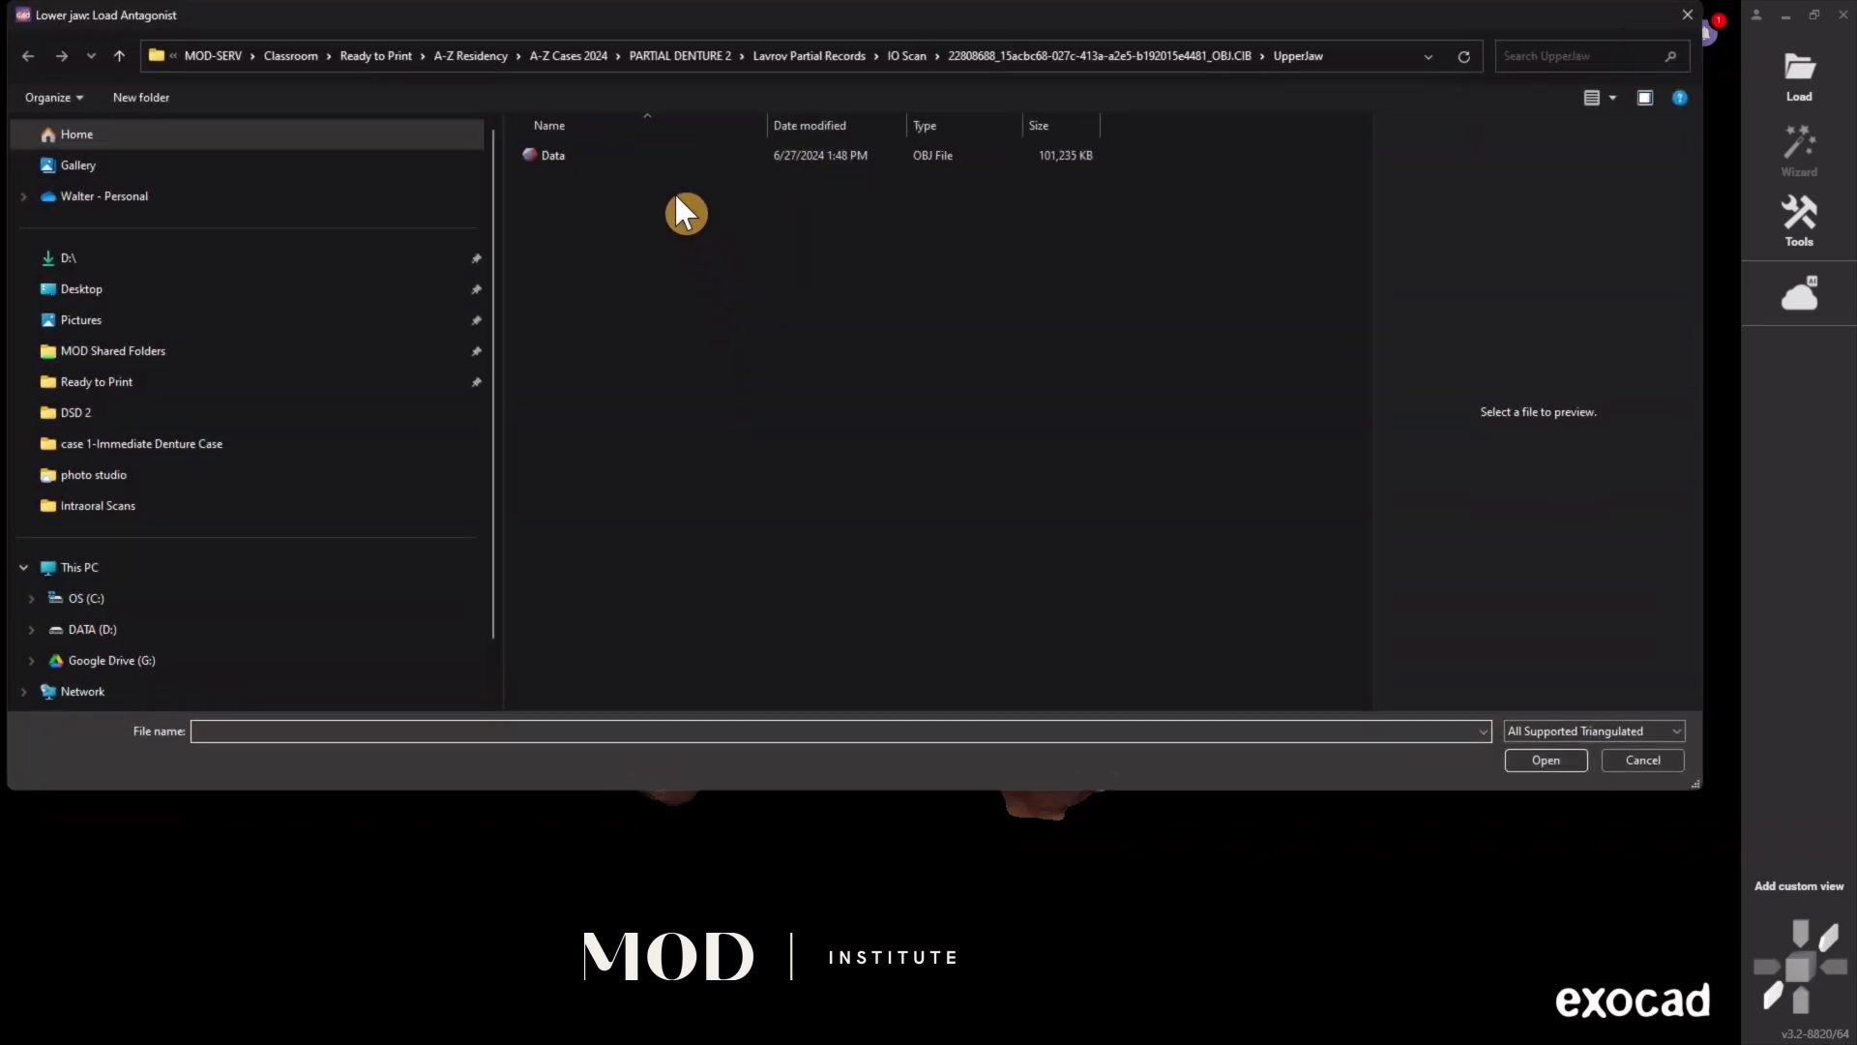
{"action": "left_click", "coordinate": [979, 55]}
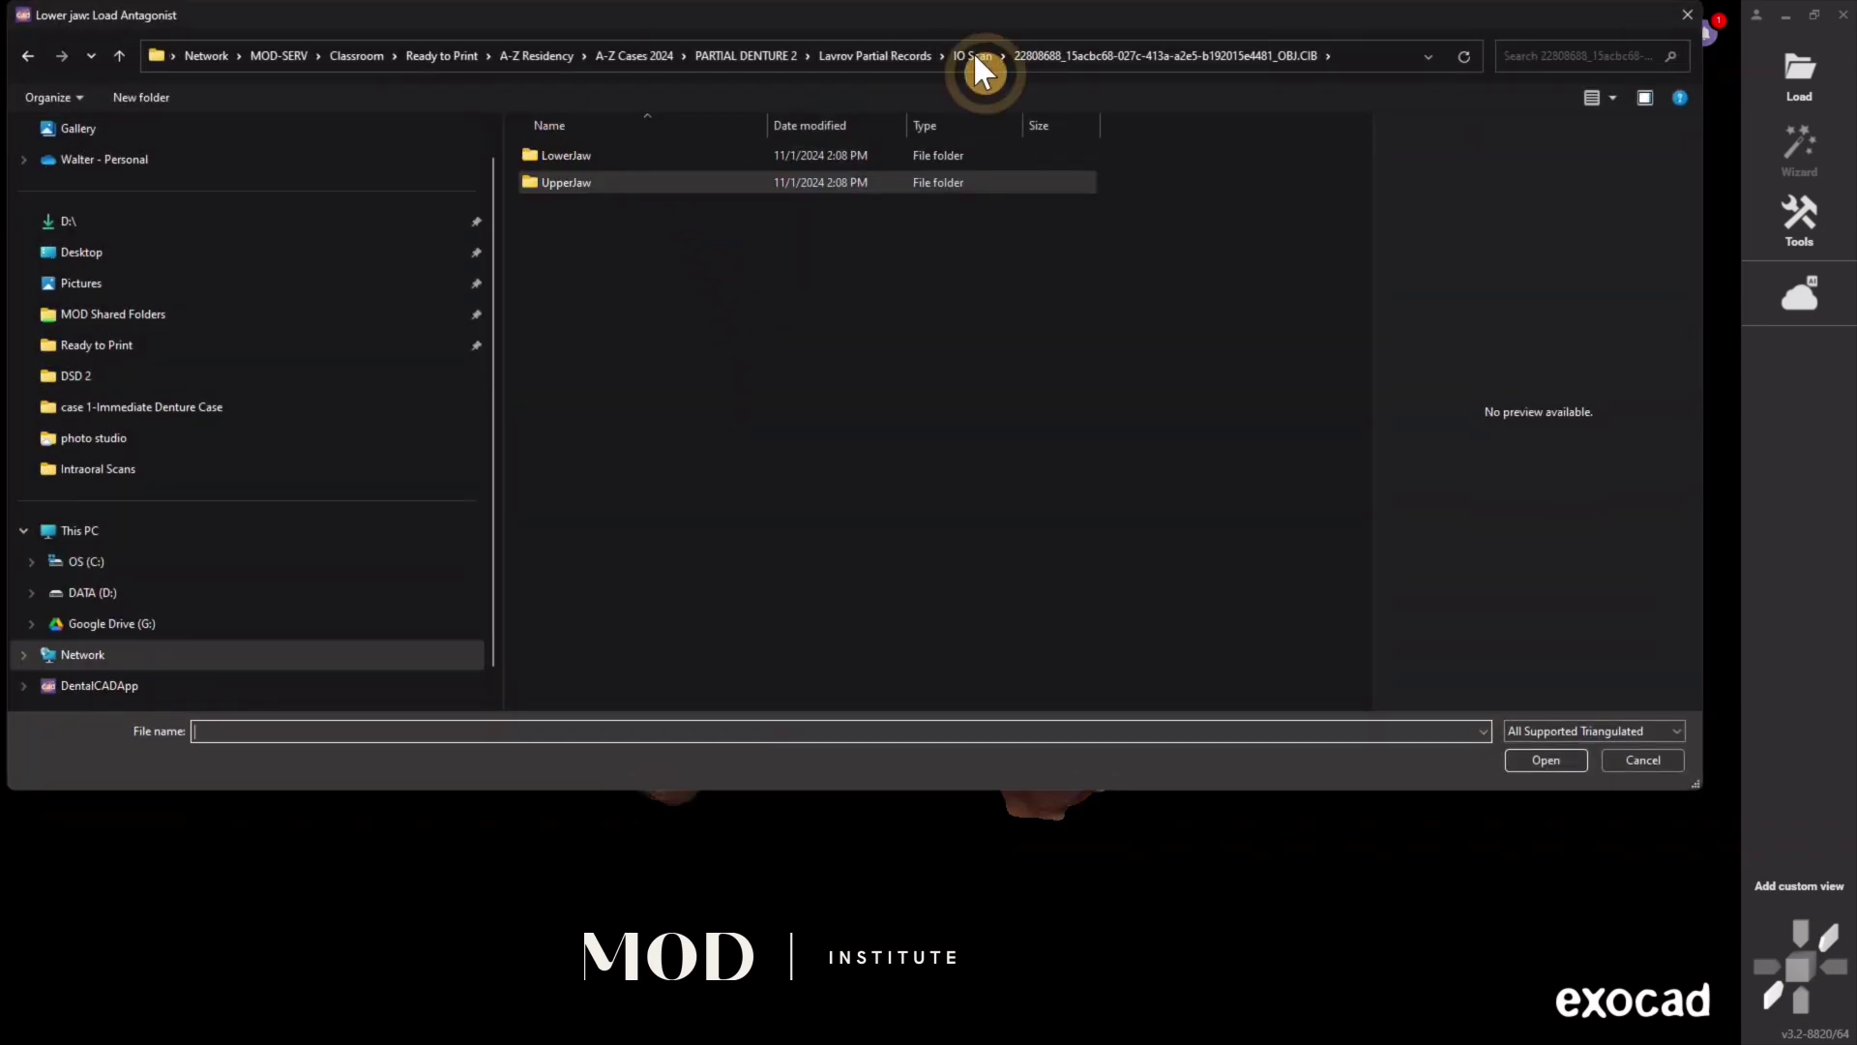
{"action": "double_click", "coordinate": [667, 159]}
{"action": "double_click", "coordinate": [668, 160]}
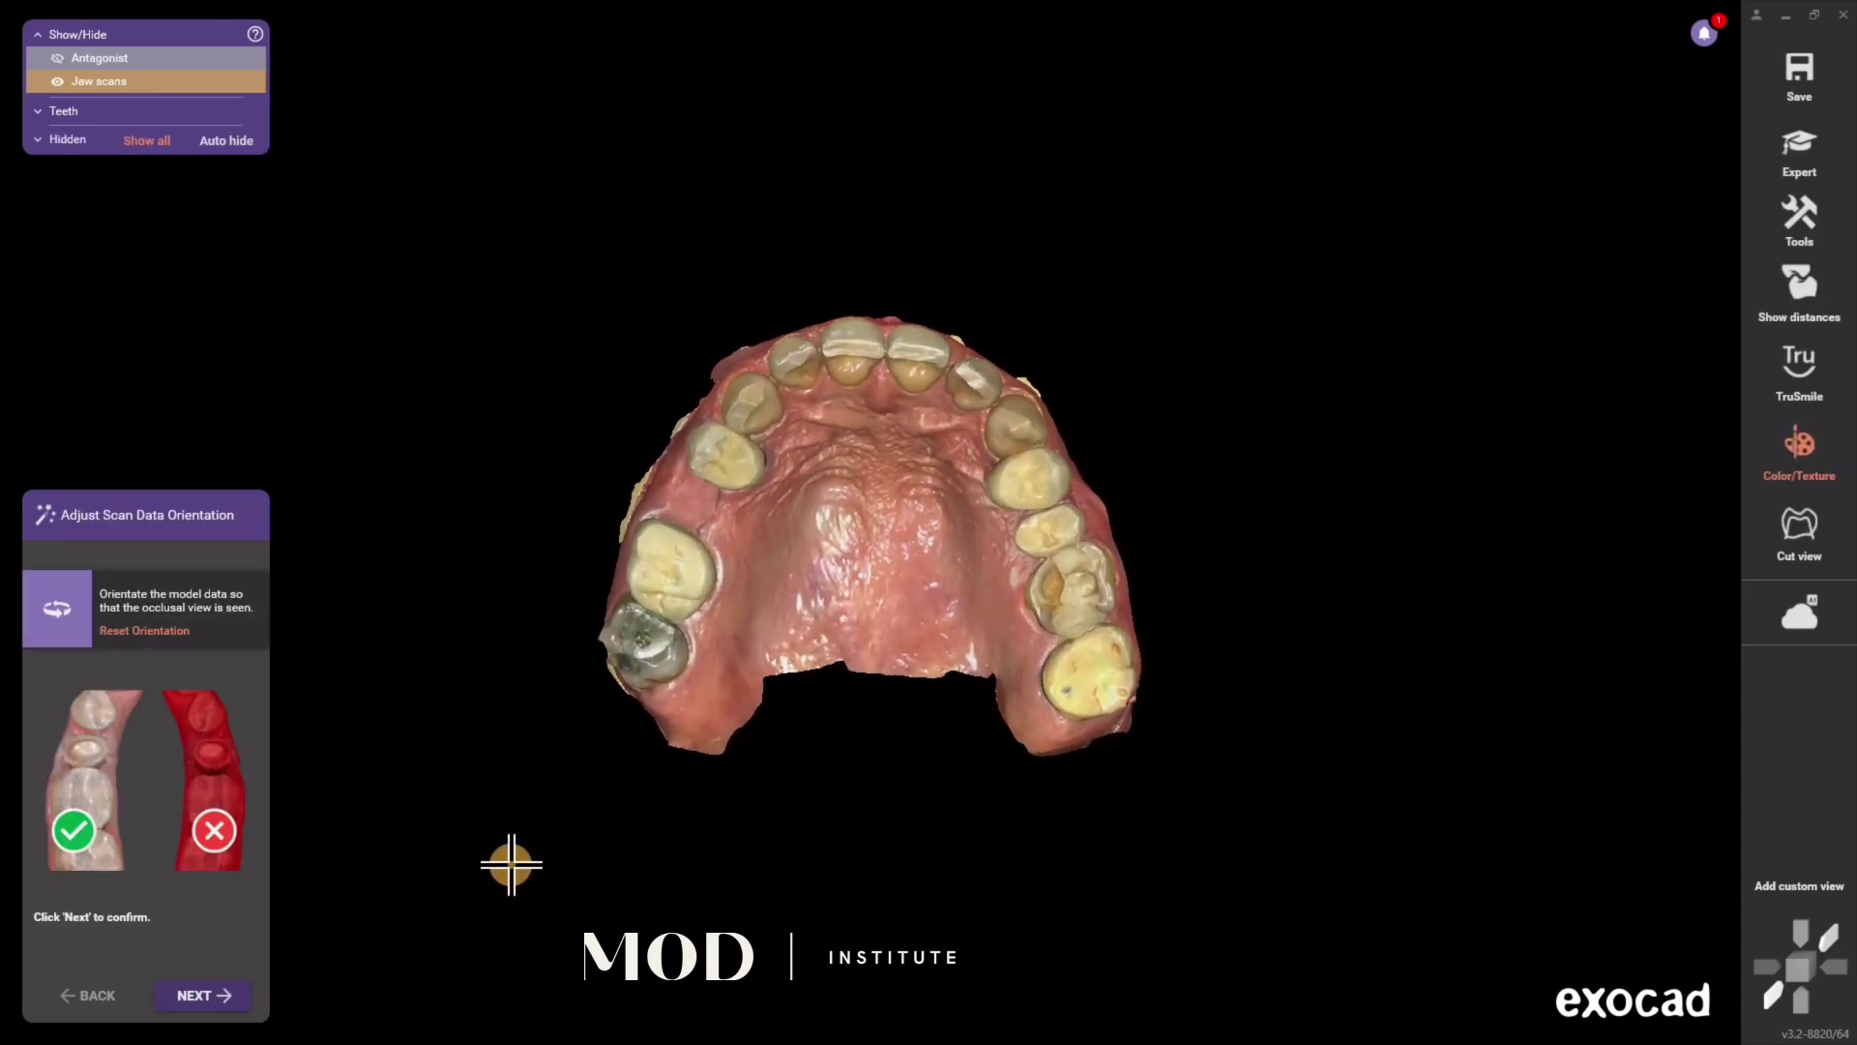
Step: Set insertion direction from an occlusal view into the palate and compute tooth 4's waxup bottom
{"action": "left_click", "coordinate": [211, 1001]}
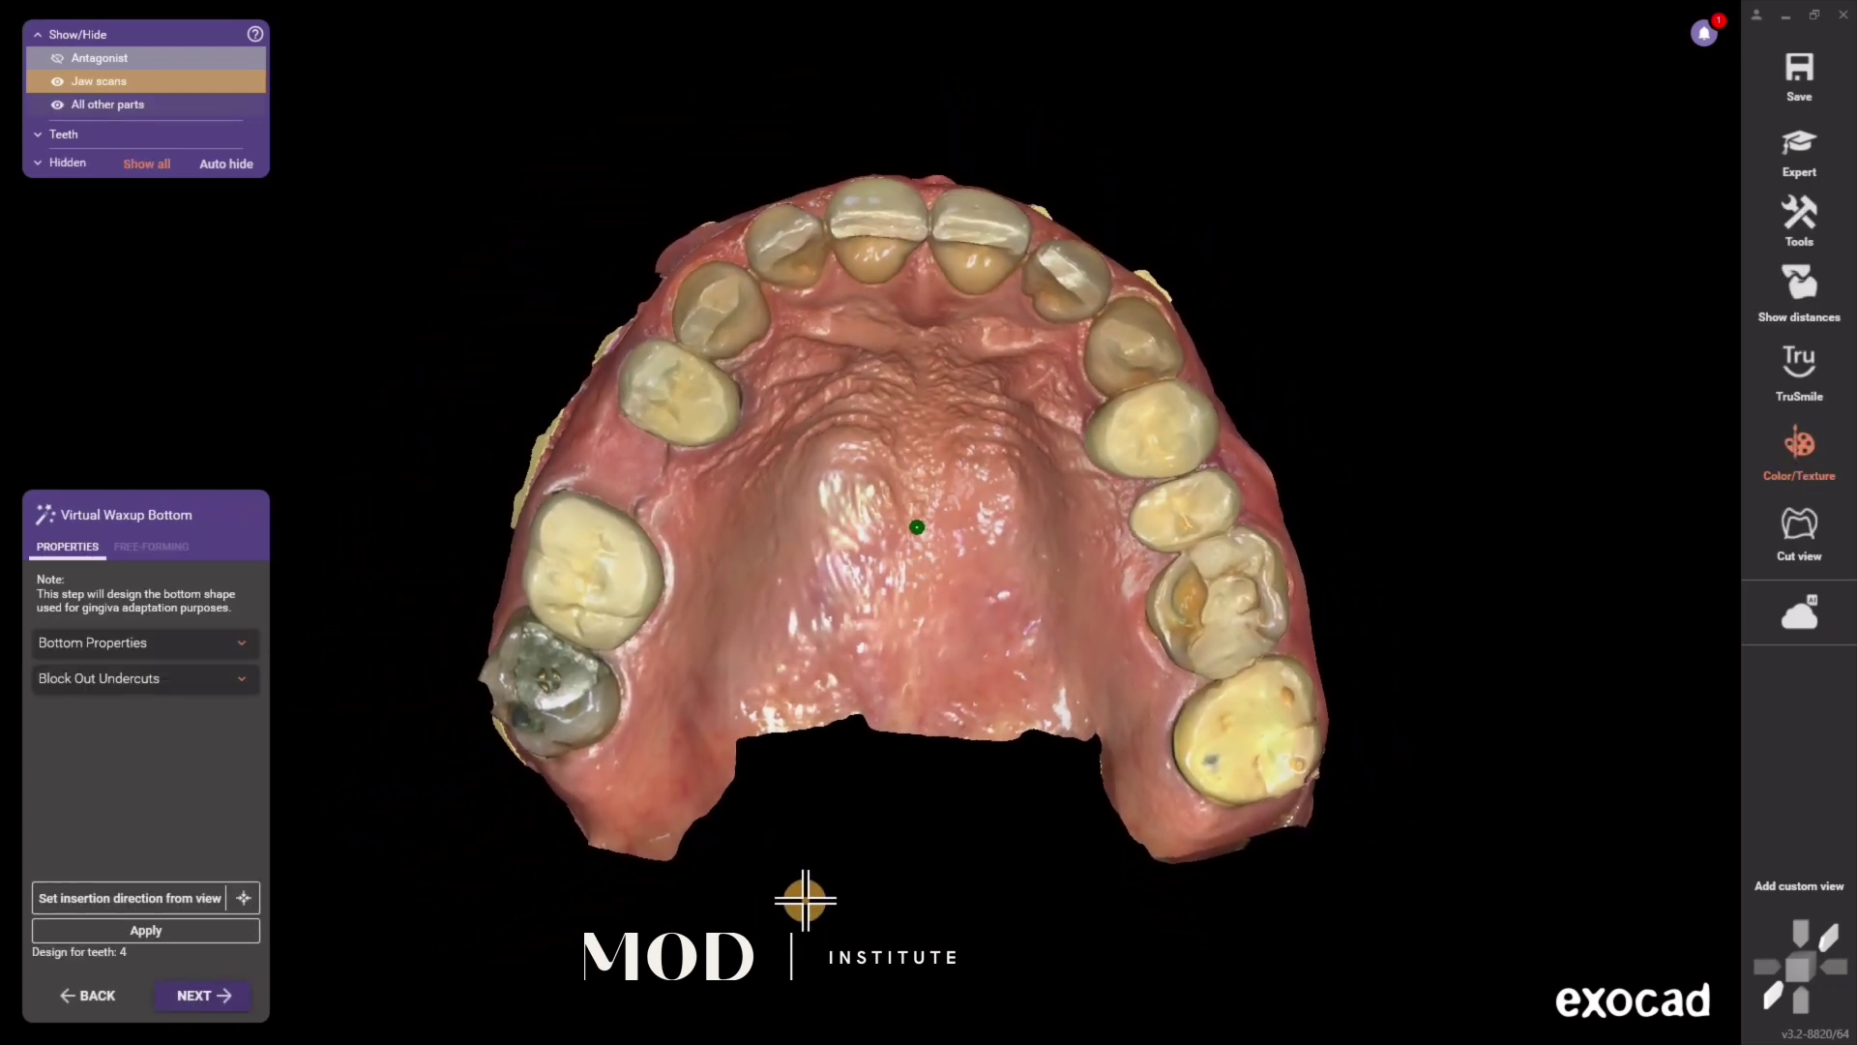
{"action": "right_click_drag", "start_coordinate": [805, 897], "coordinate": [883, 738]}
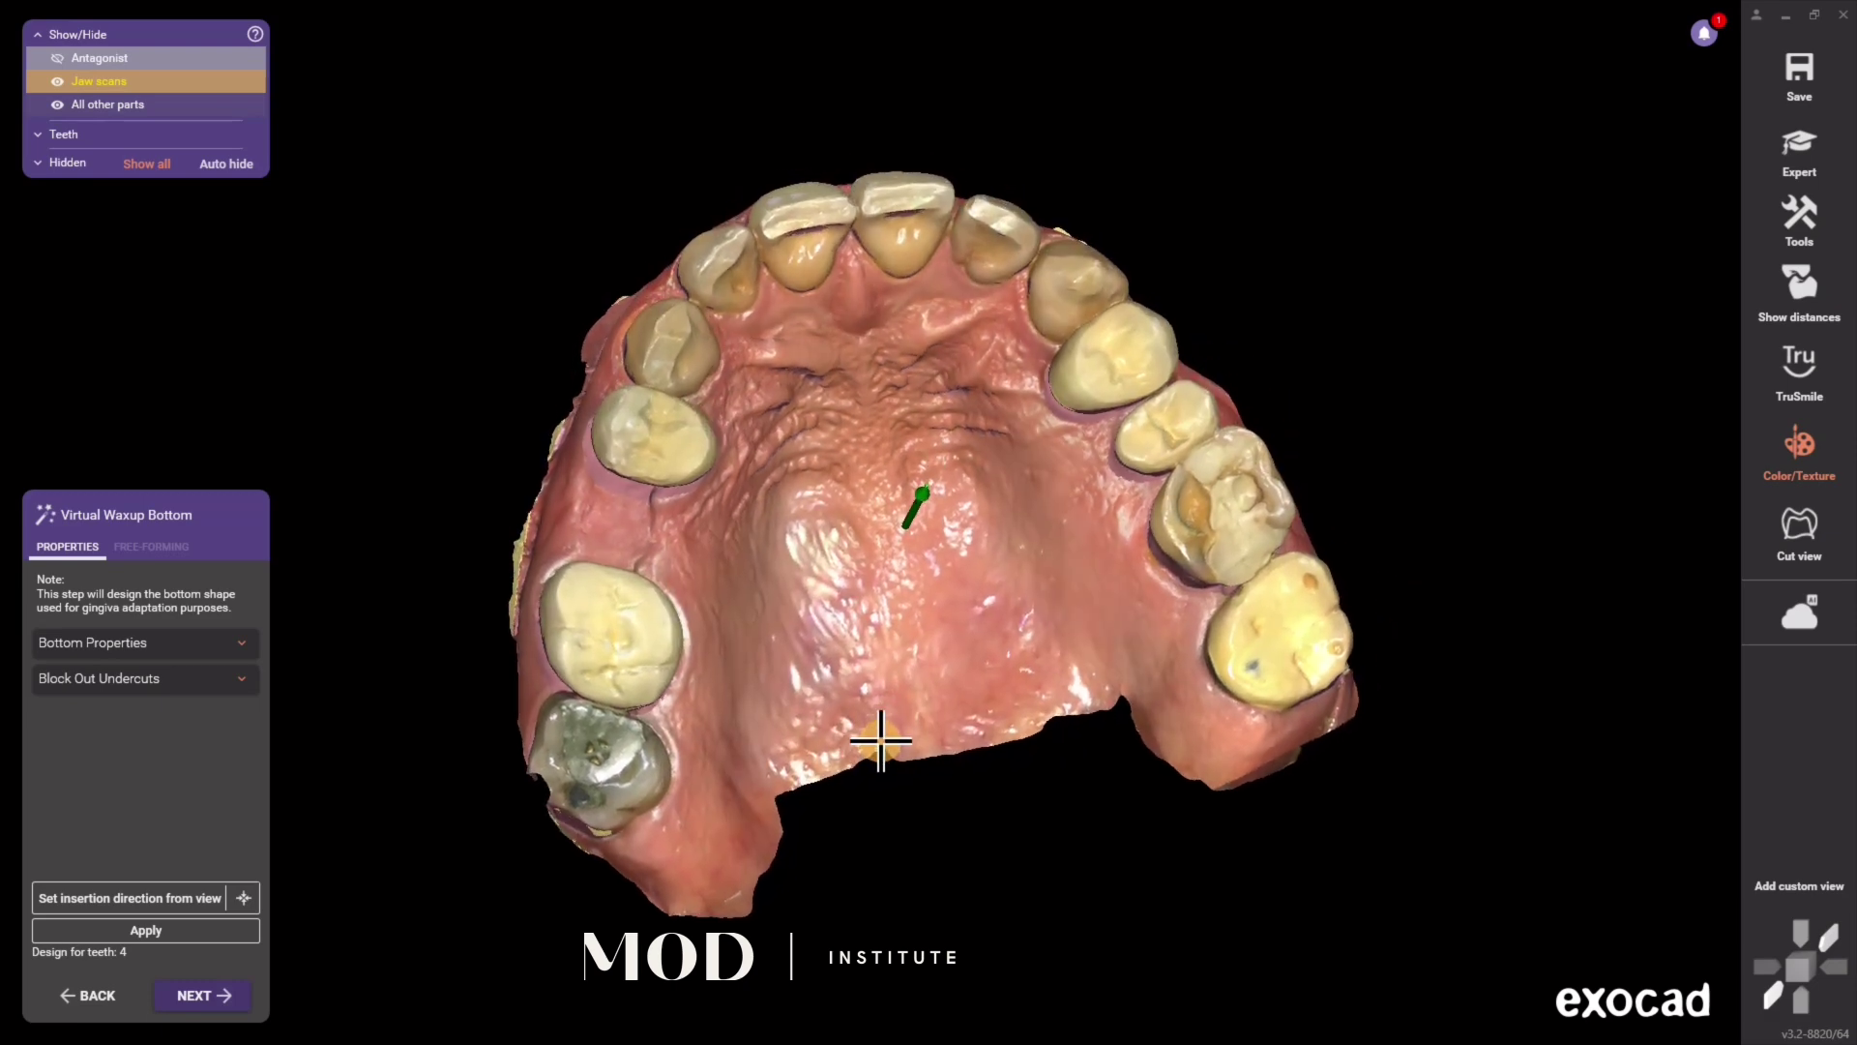
{"action": "left_click", "coordinate": [151, 895]}
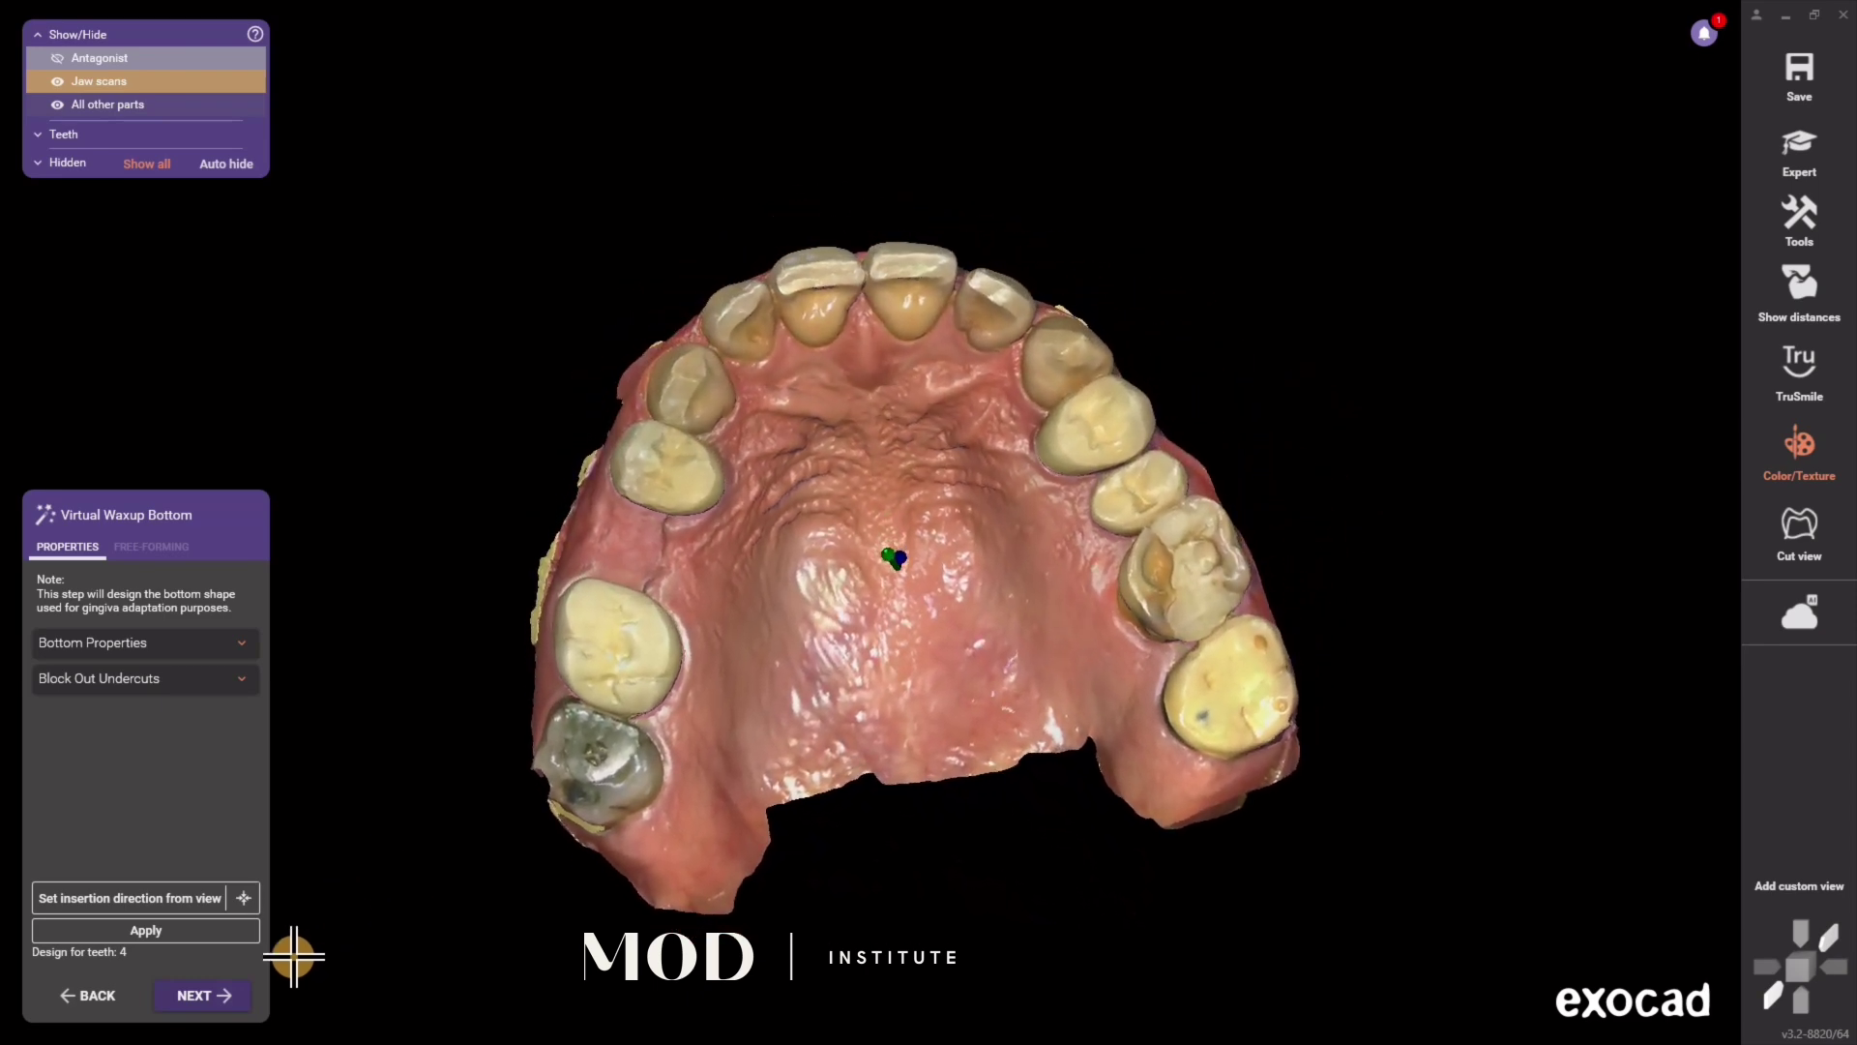
{"action": "left_click", "coordinate": [199, 937]}
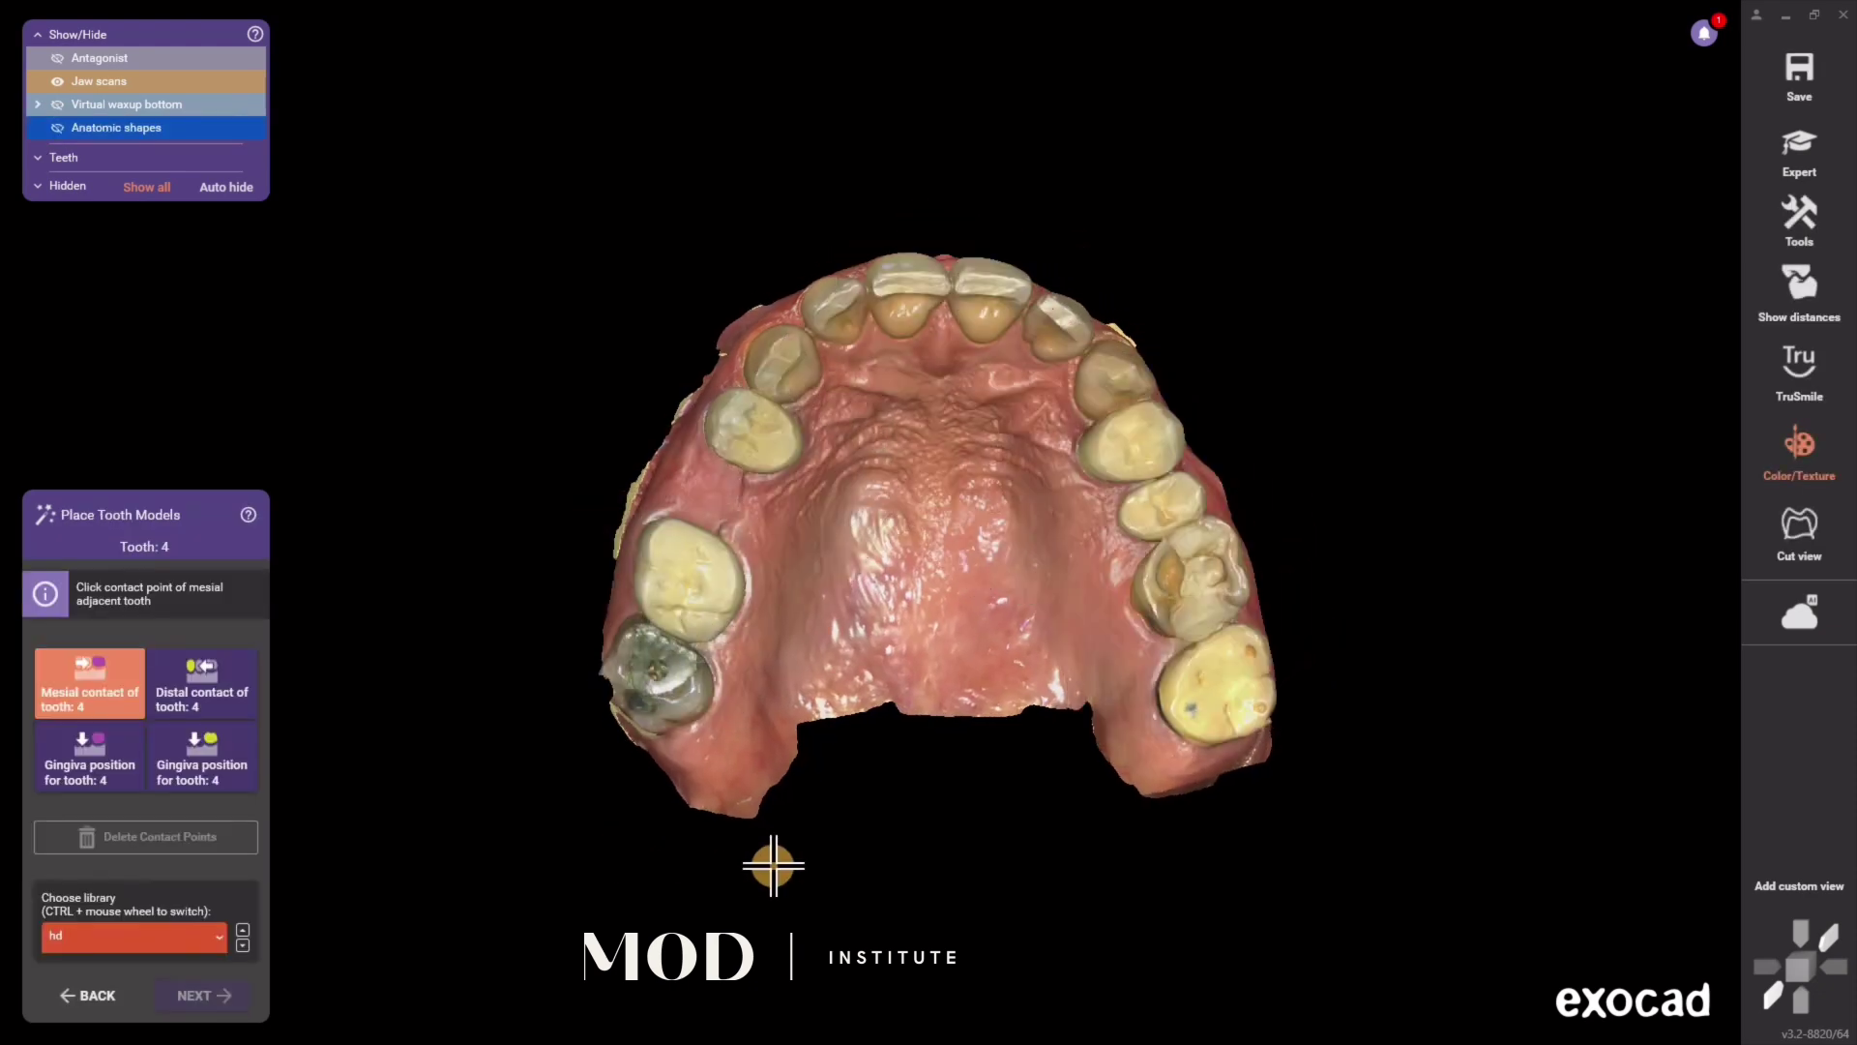
Step: In Expert mode, copy the scanned tooth into position 4 with Copy, place it and accept
{"action": "left_click", "coordinate": [1798, 151]}
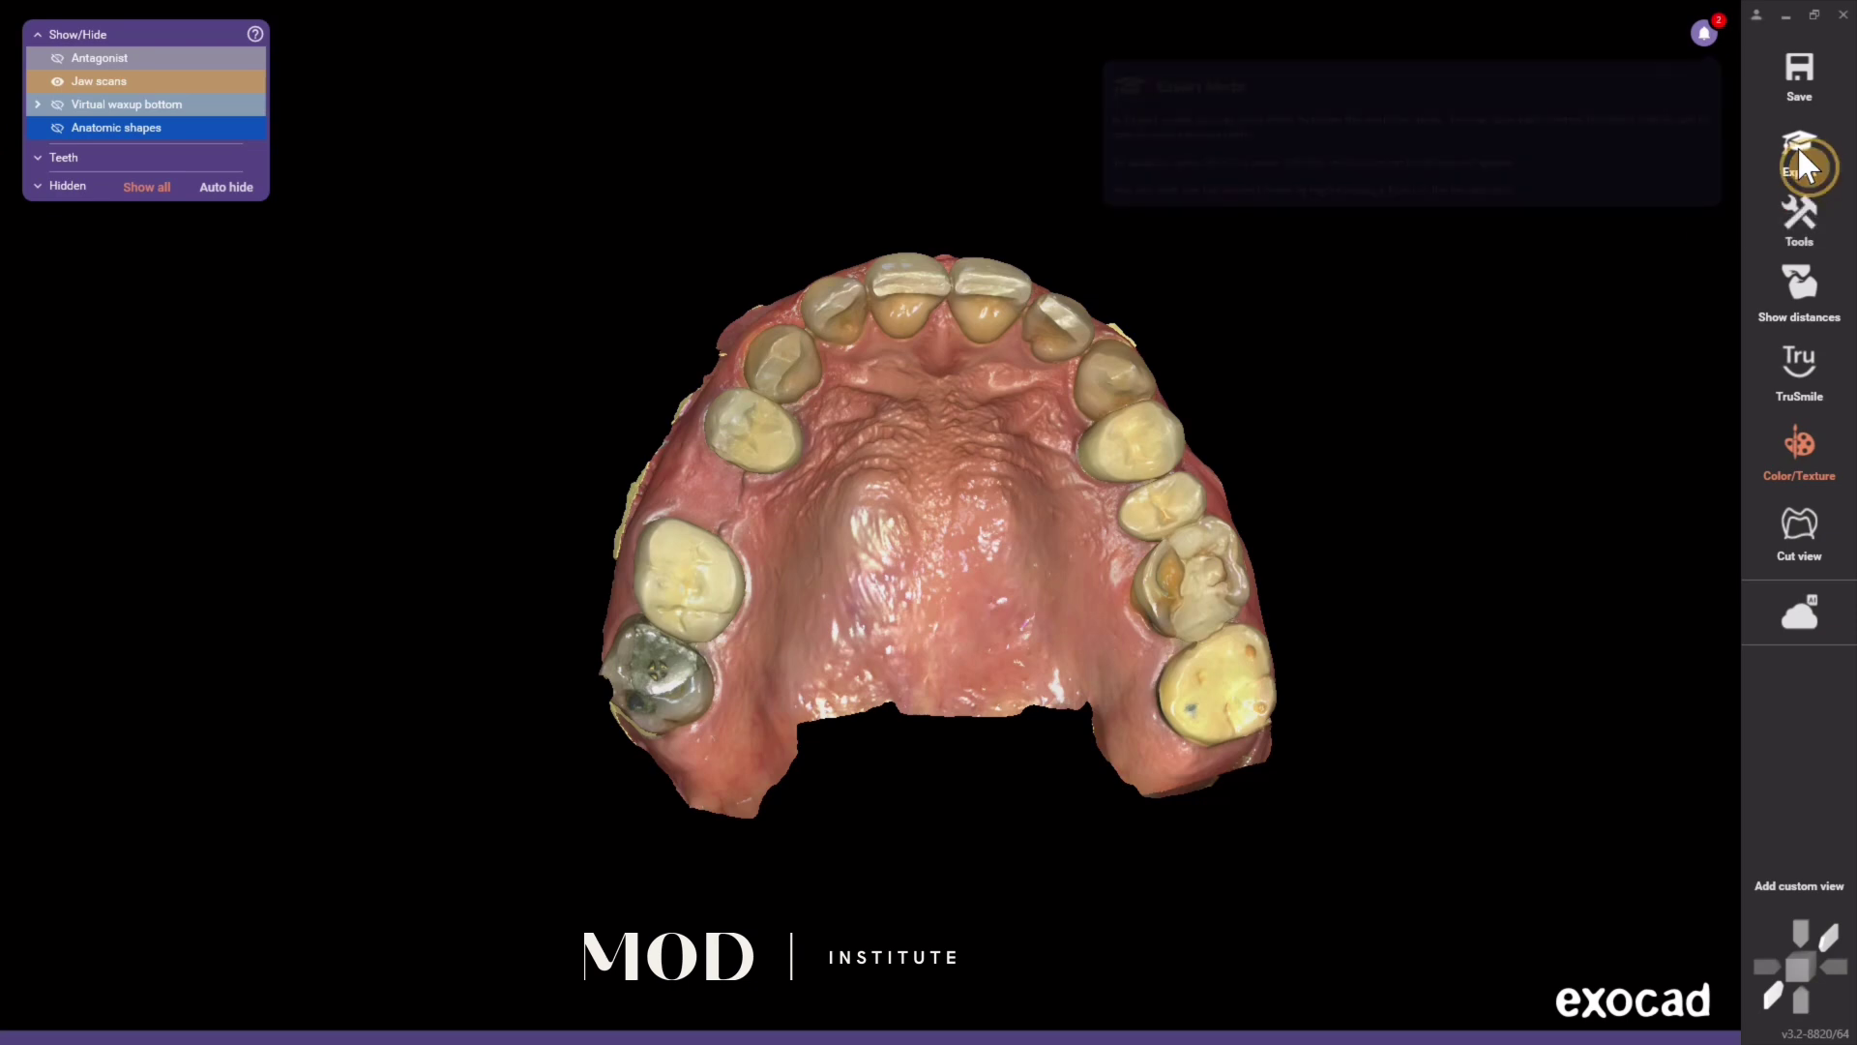
{"action": "left_click", "coordinate": [747, 528]}
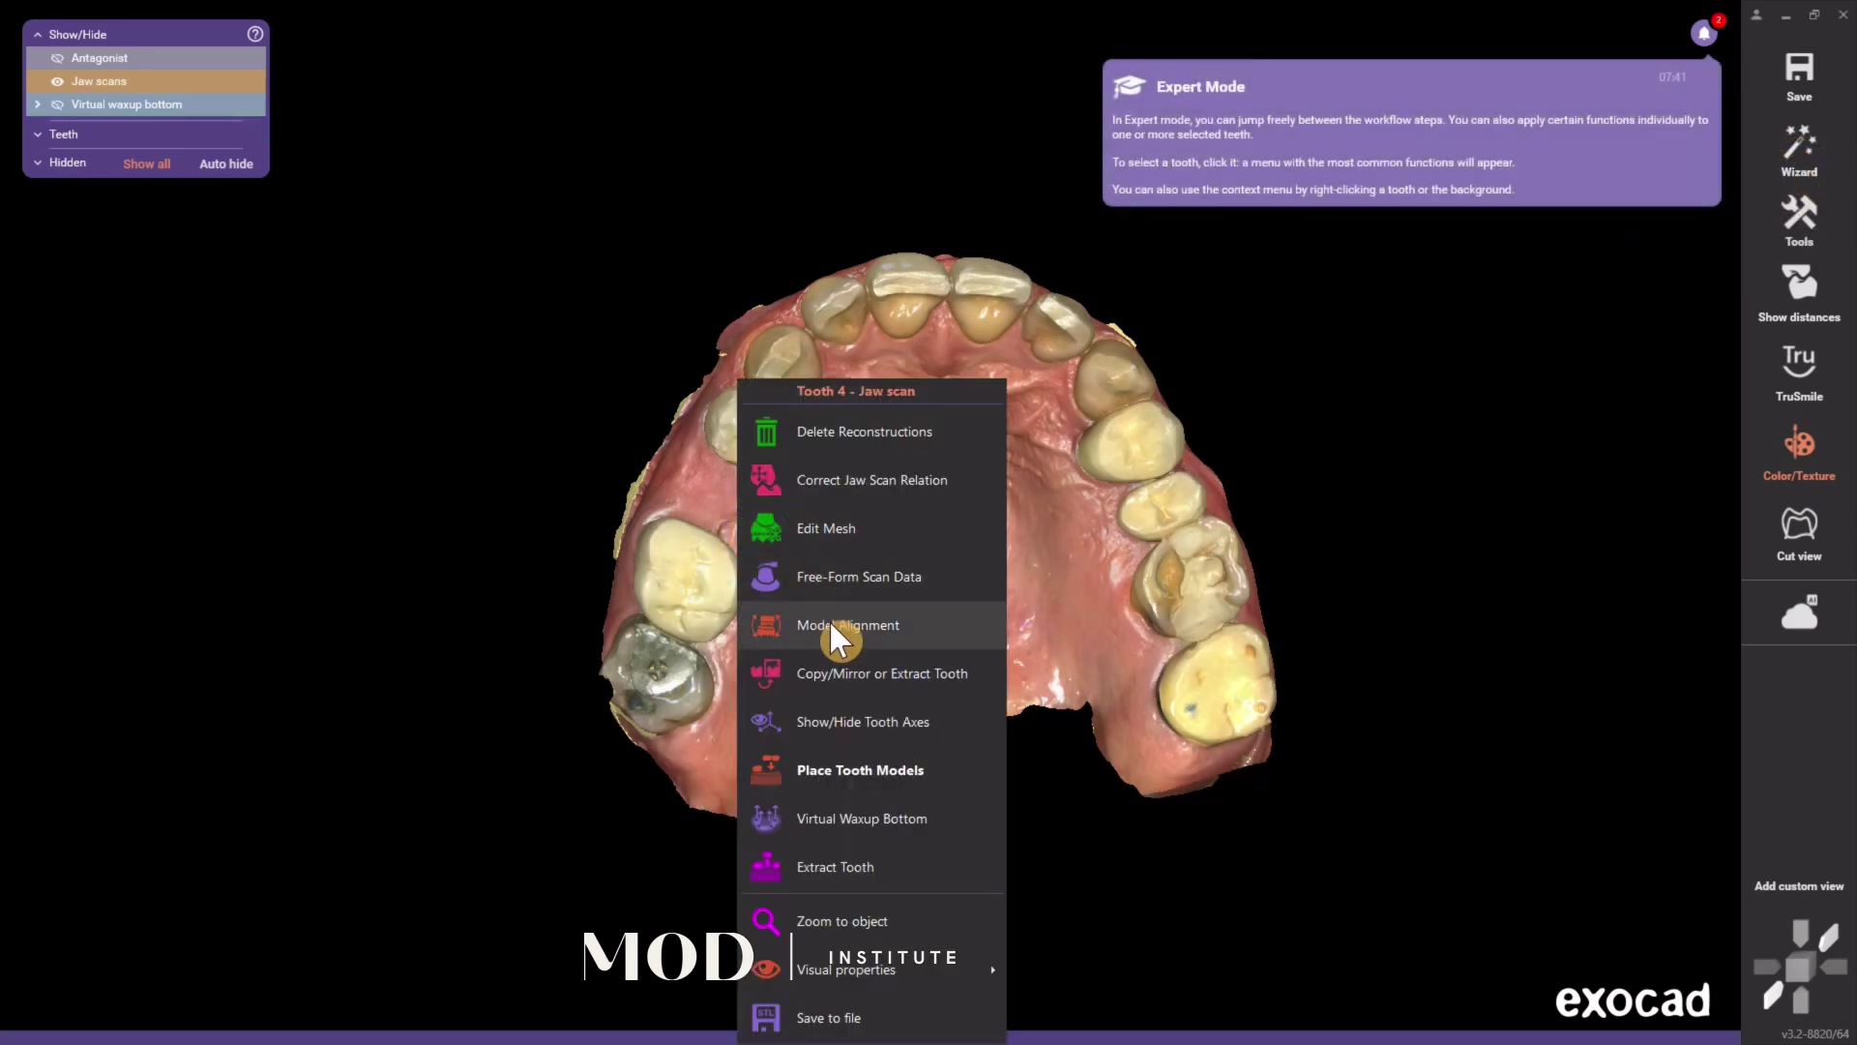
{"action": "left_click", "coordinate": [834, 675]}
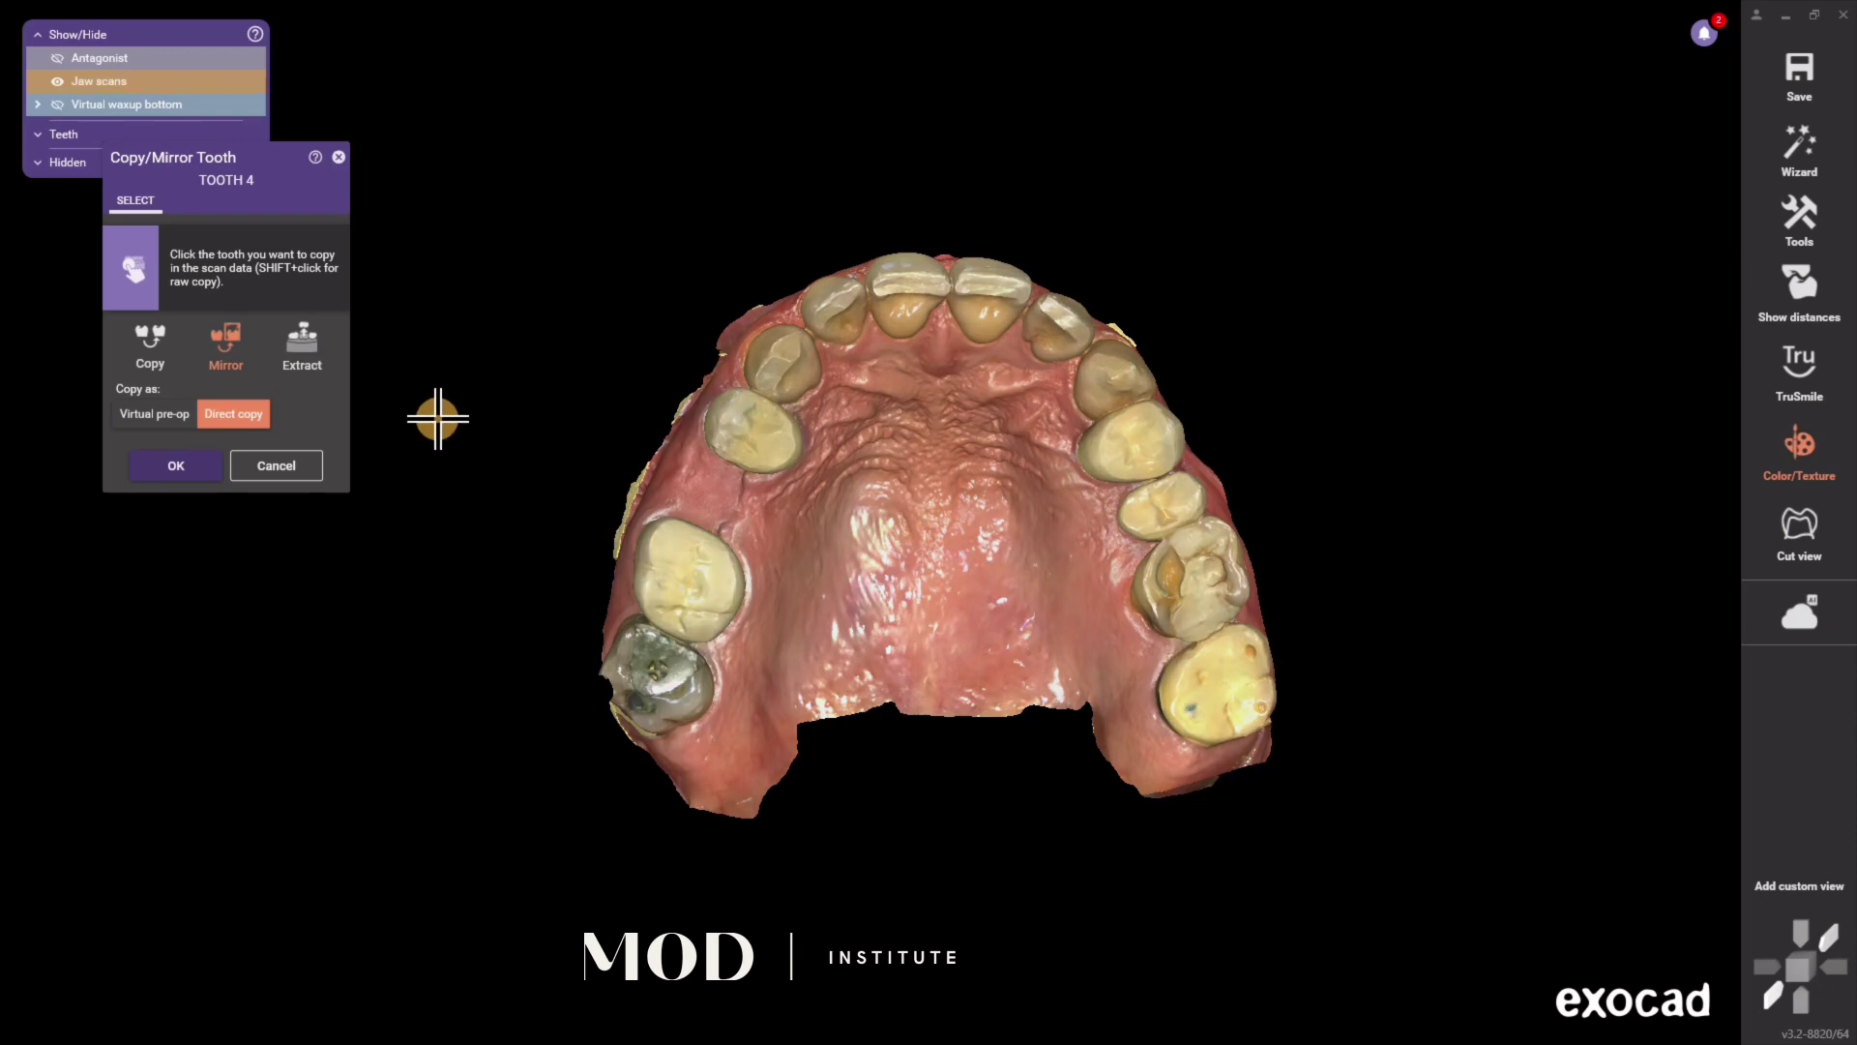
{"action": "left_click", "coordinate": [155, 358]}
{"action": "left_click", "coordinate": [761, 436]}
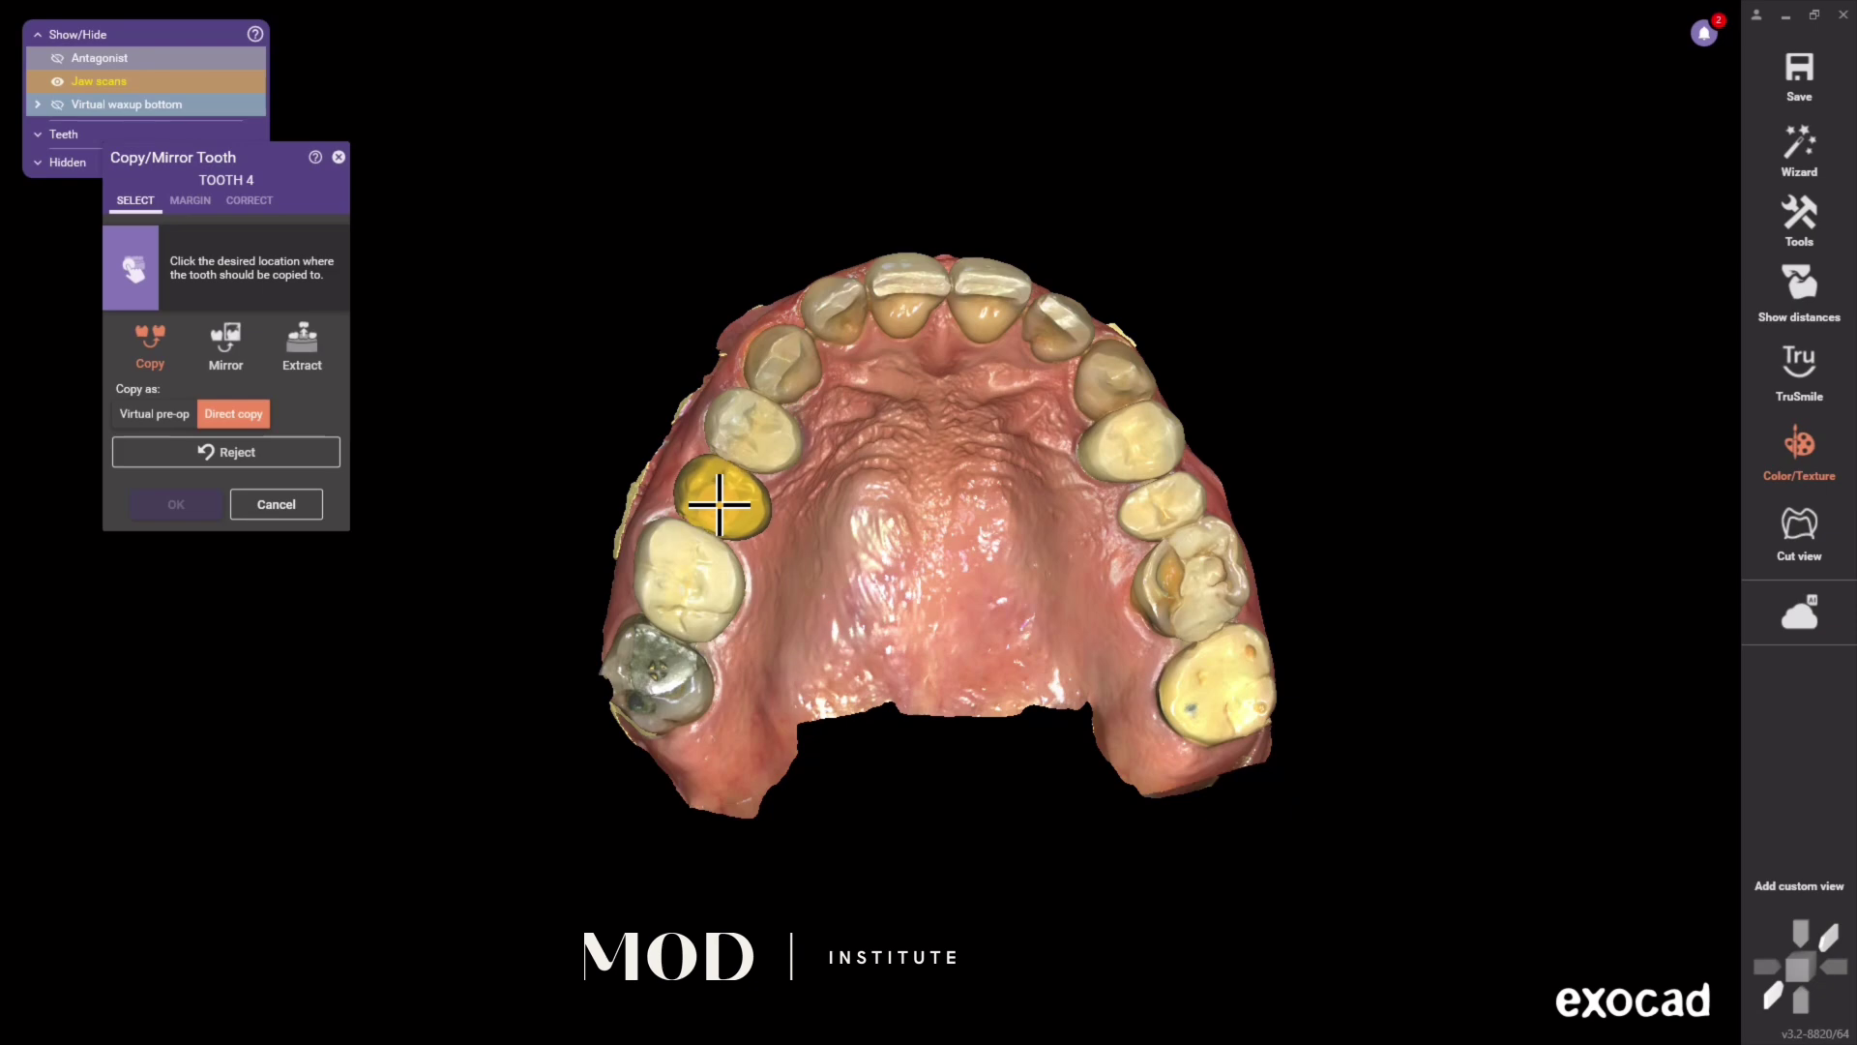
{"action": "left_click", "coordinate": [818, 689]}
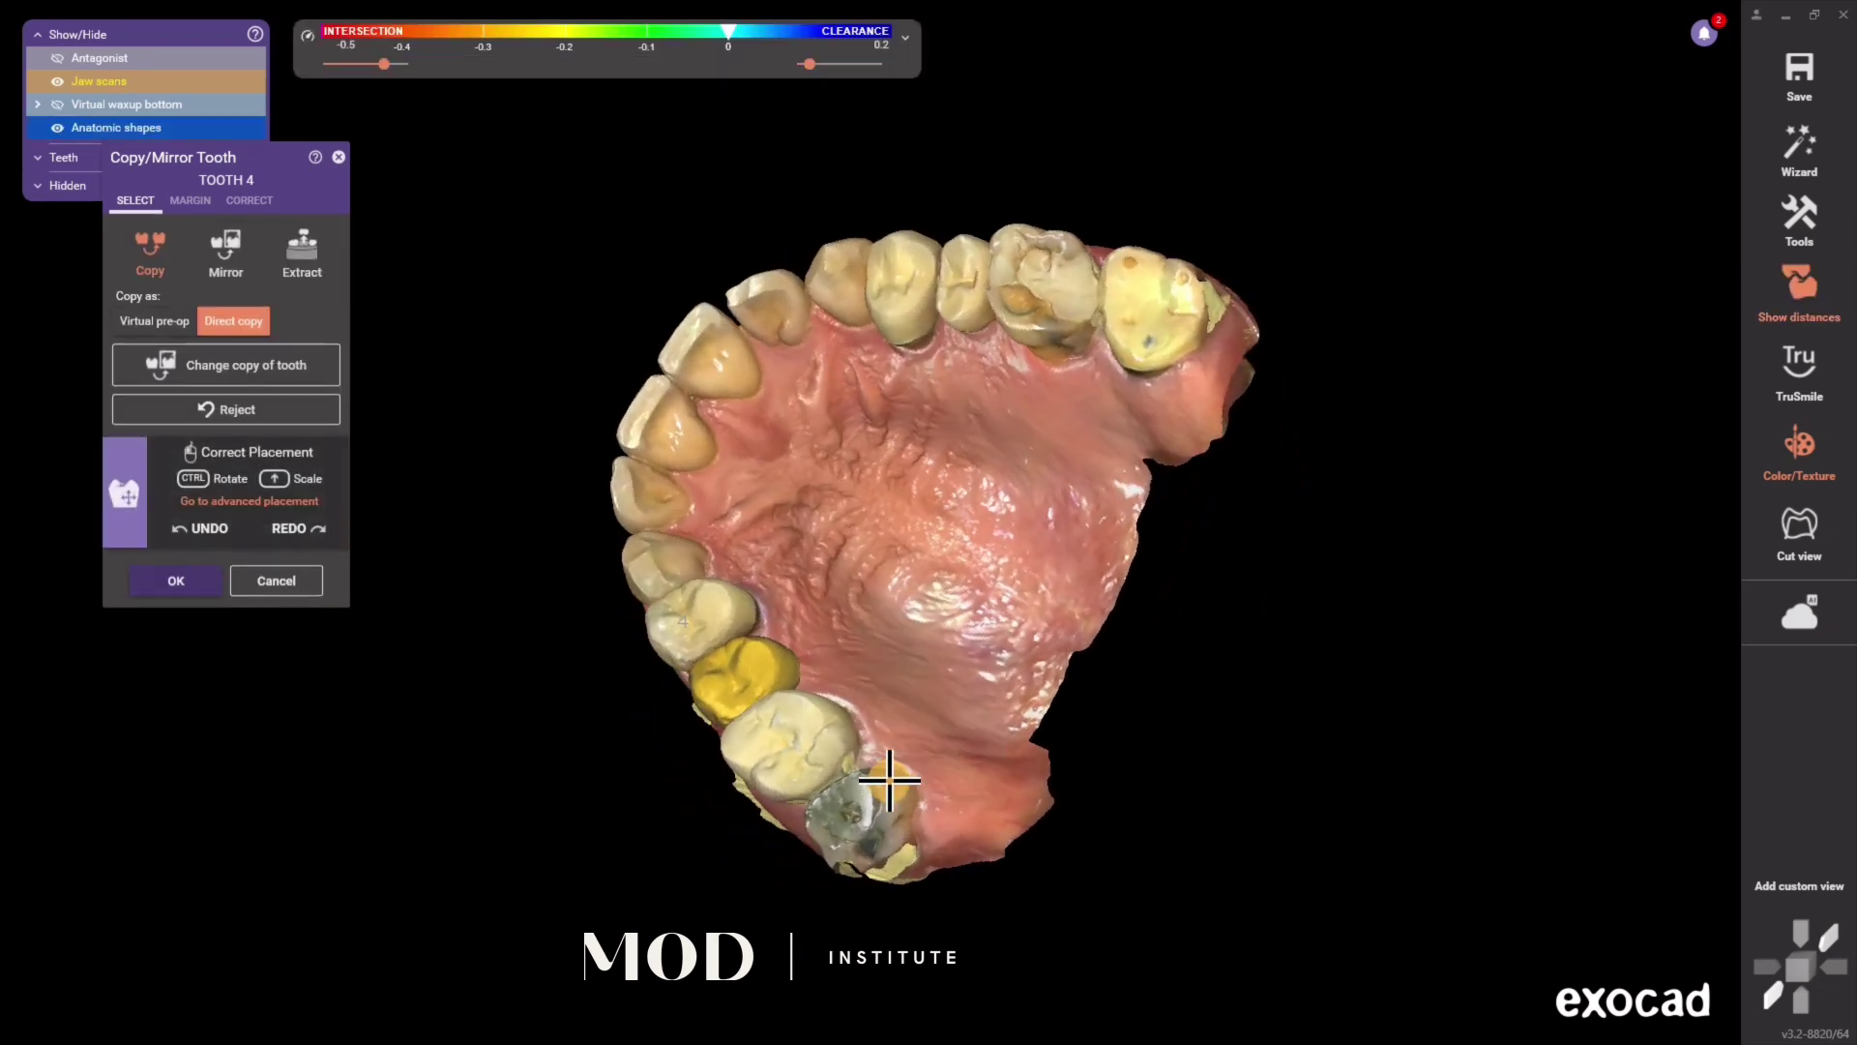
{"action": "right_click_drag", "start_coordinate": [889, 780], "coordinate": [858, 685]}
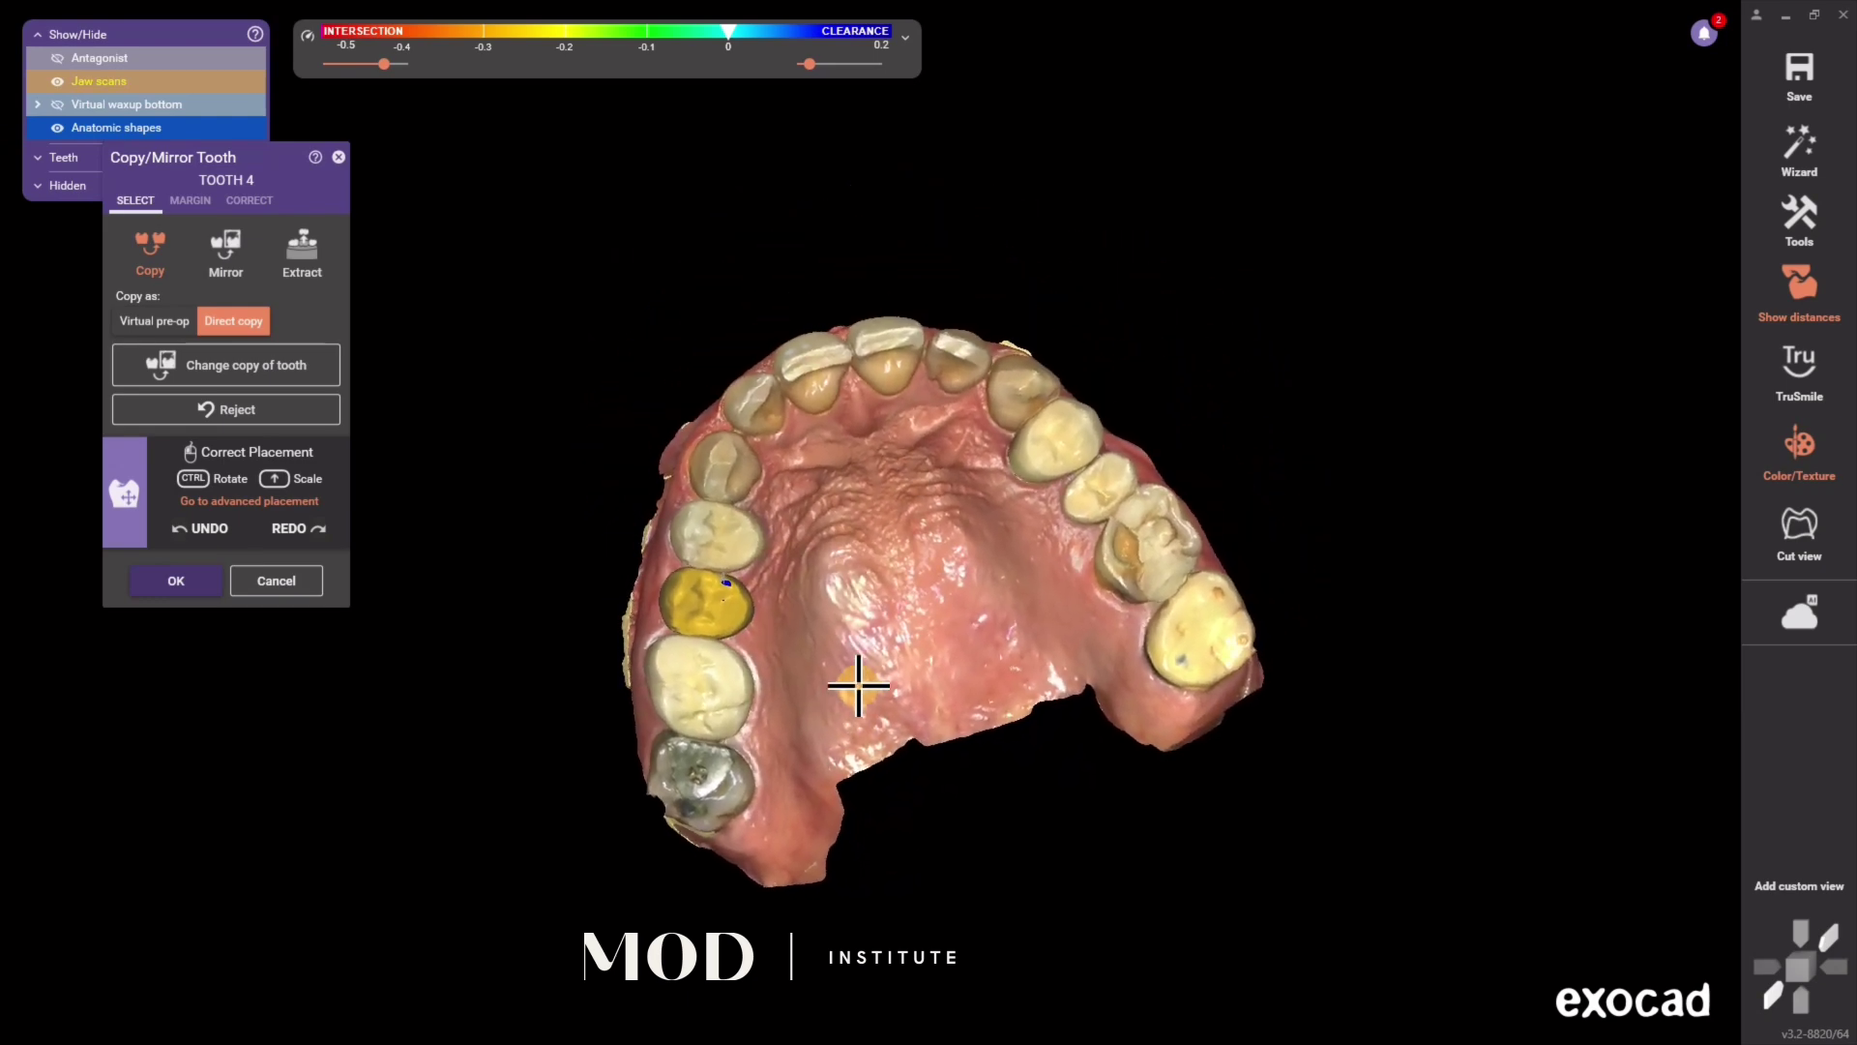
{"action": "left_click", "coordinate": [206, 585]}
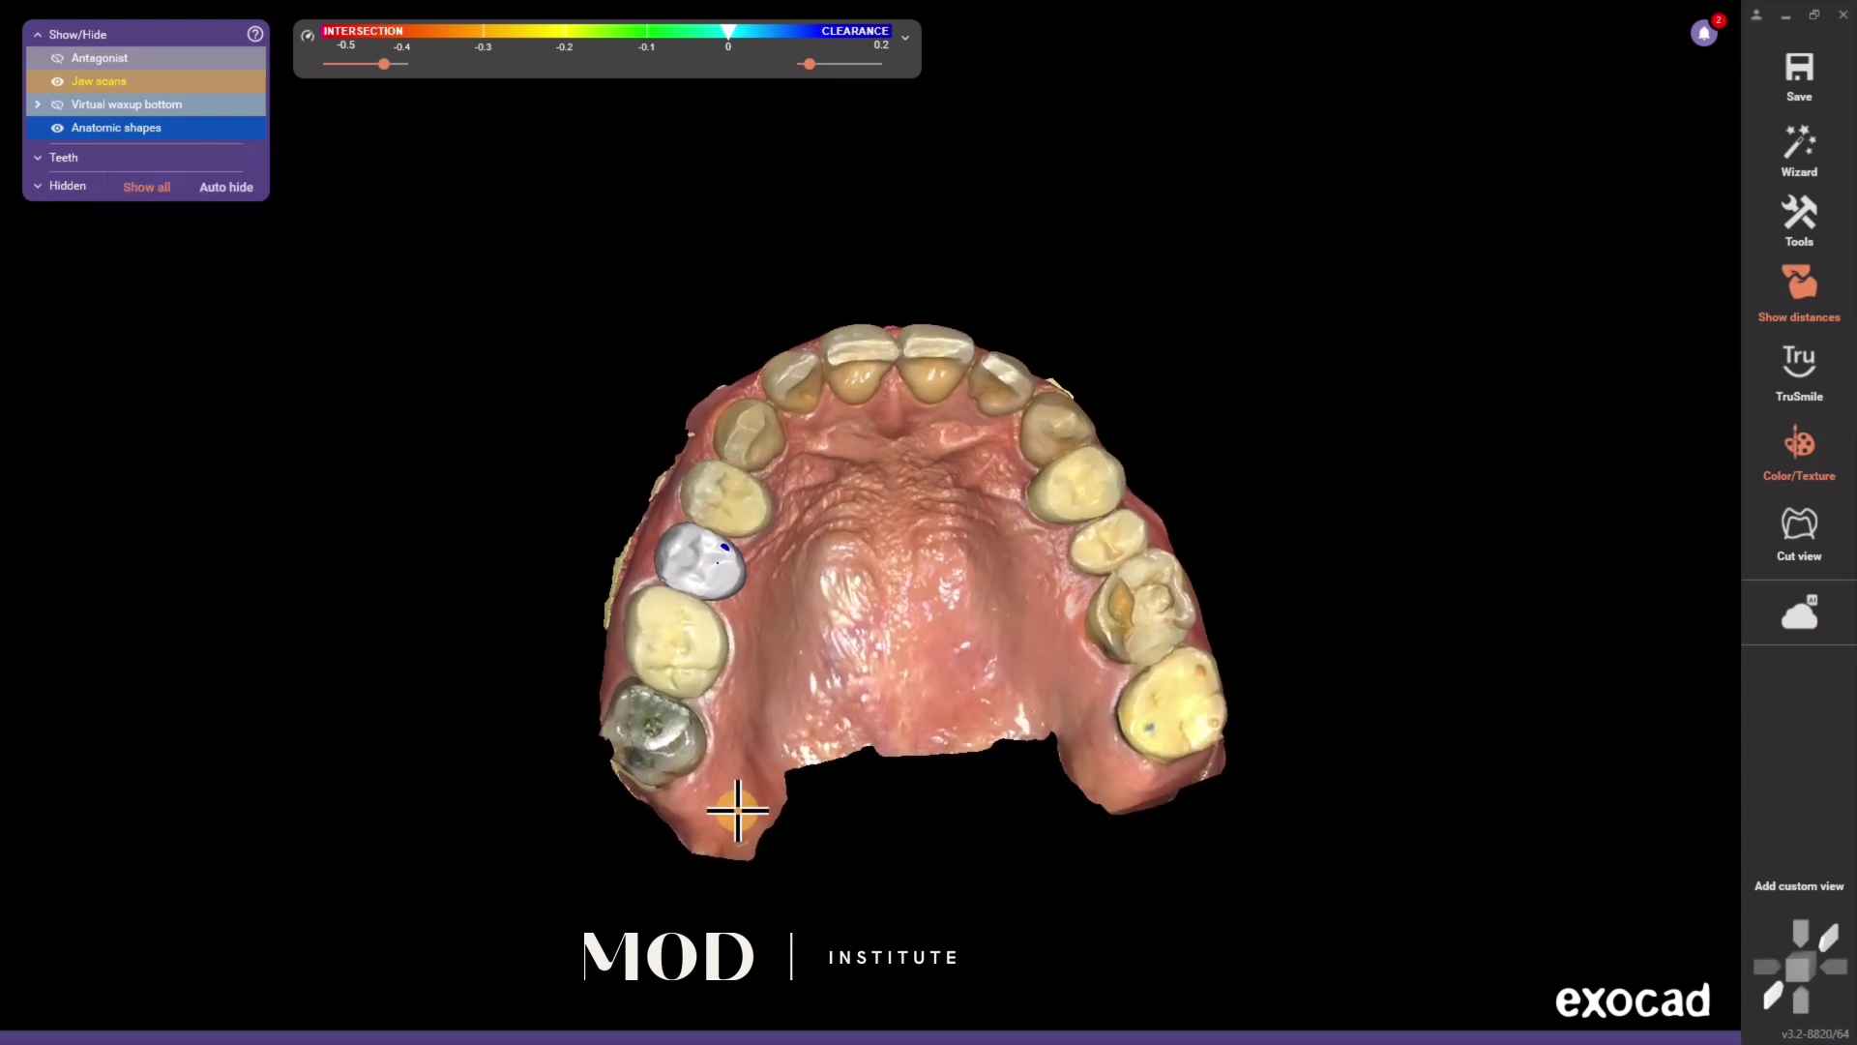
Step: In FREE forming, smooth the yellow pontic's surface with the Smooth/Flatten brush
{"action": "left_click", "coordinate": [1799, 147]}
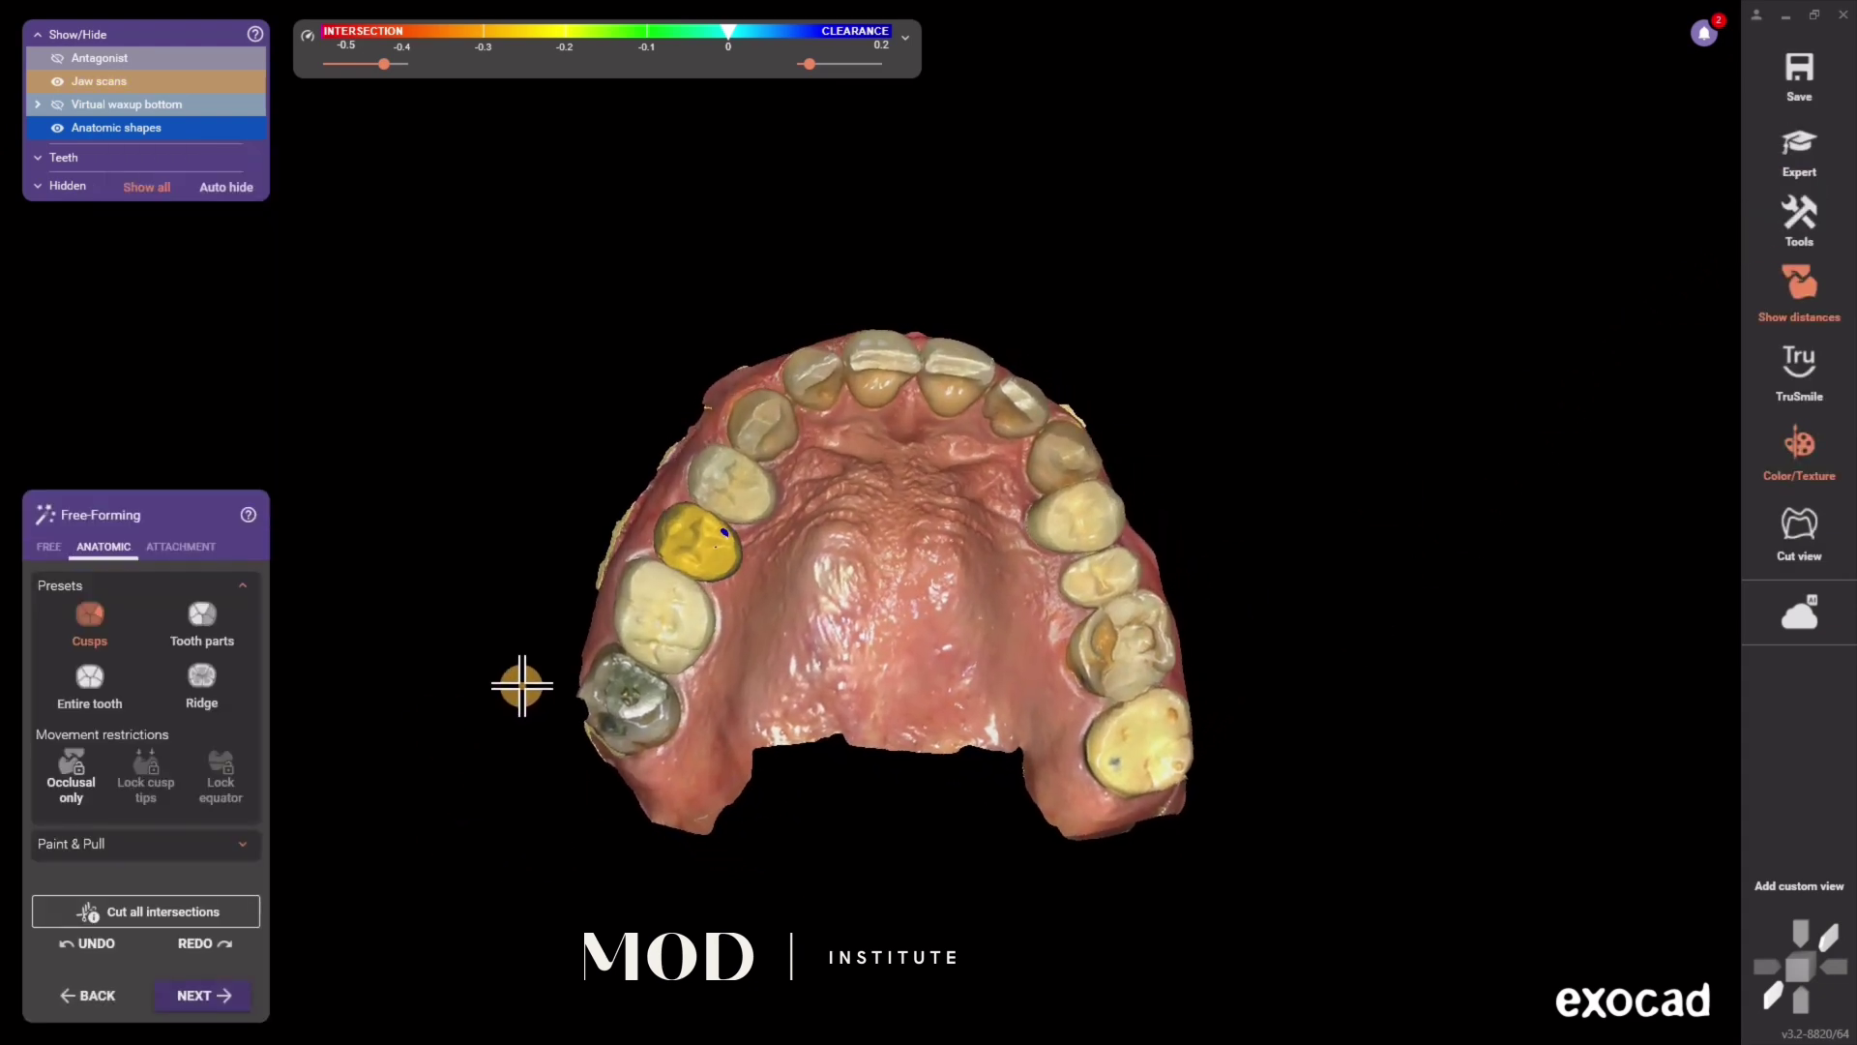
{"action": "left_click", "coordinate": [60, 545]}
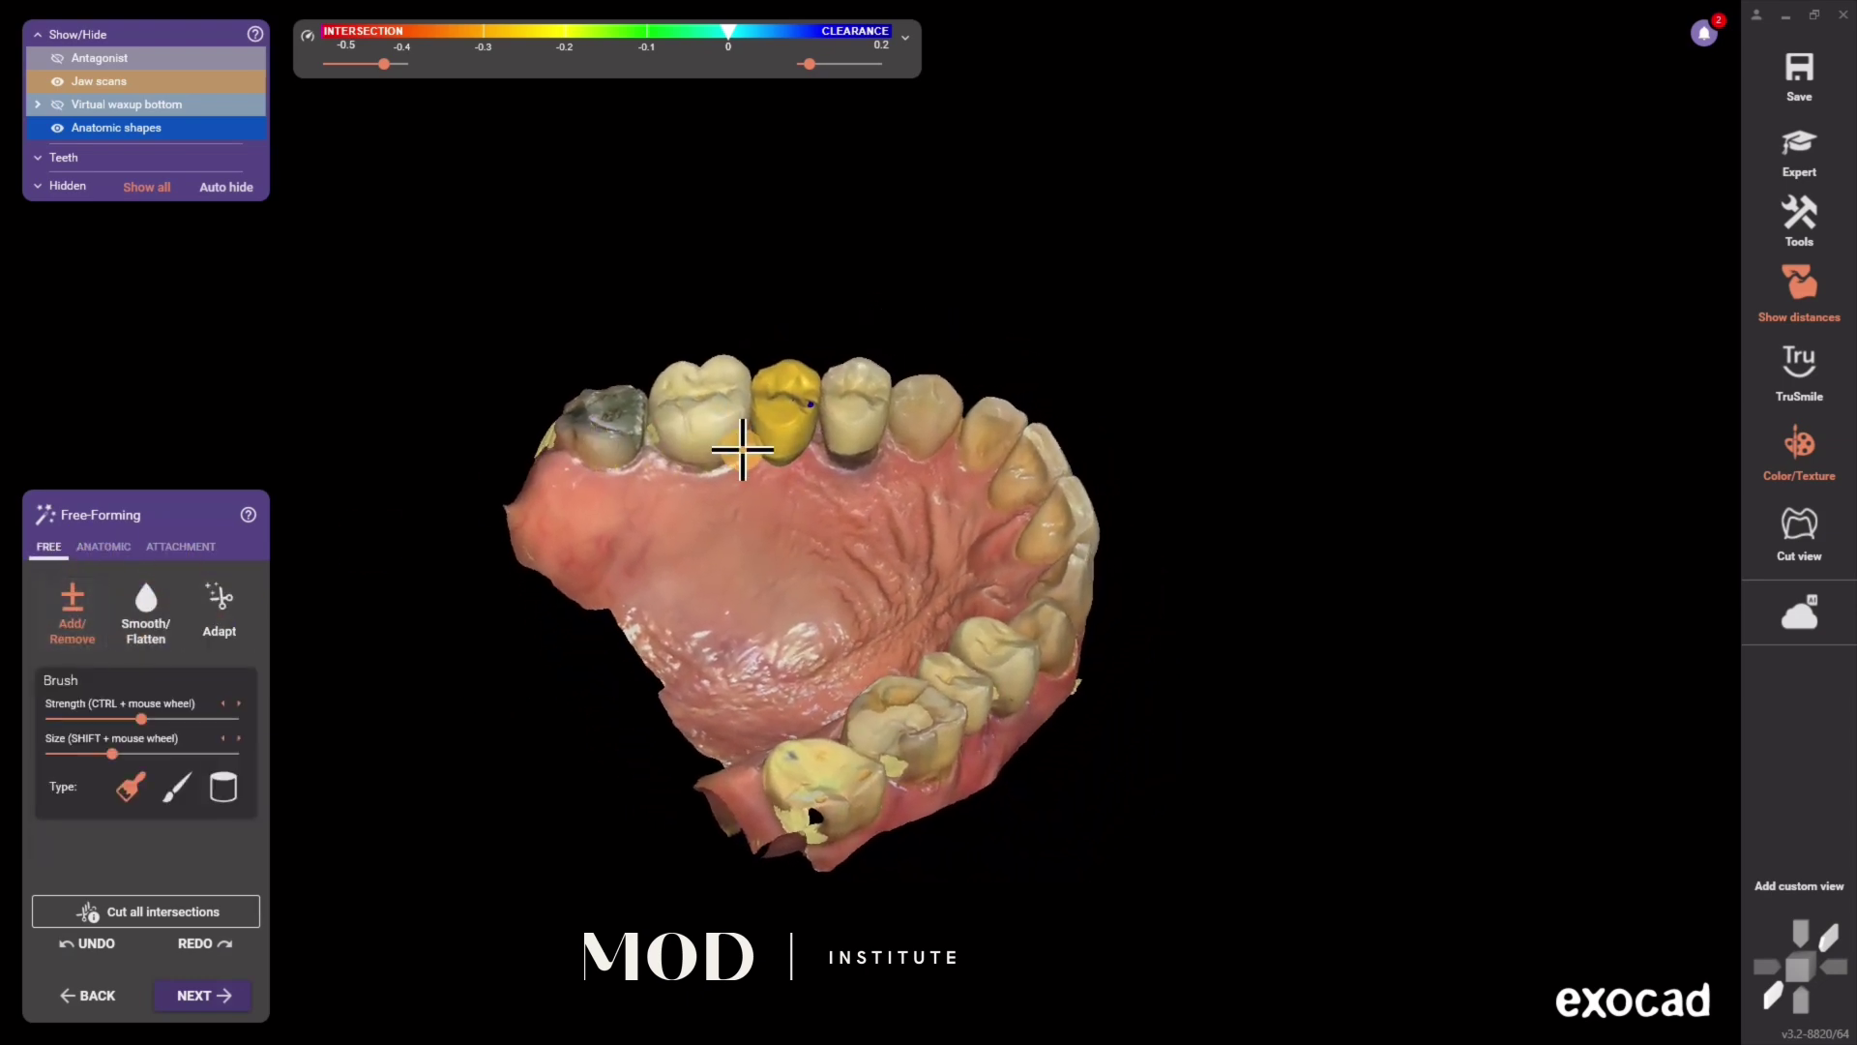
{"action": "scroll", "coordinate": [759, 435], "scroll_direction": "up", "scroll_amount": 5}
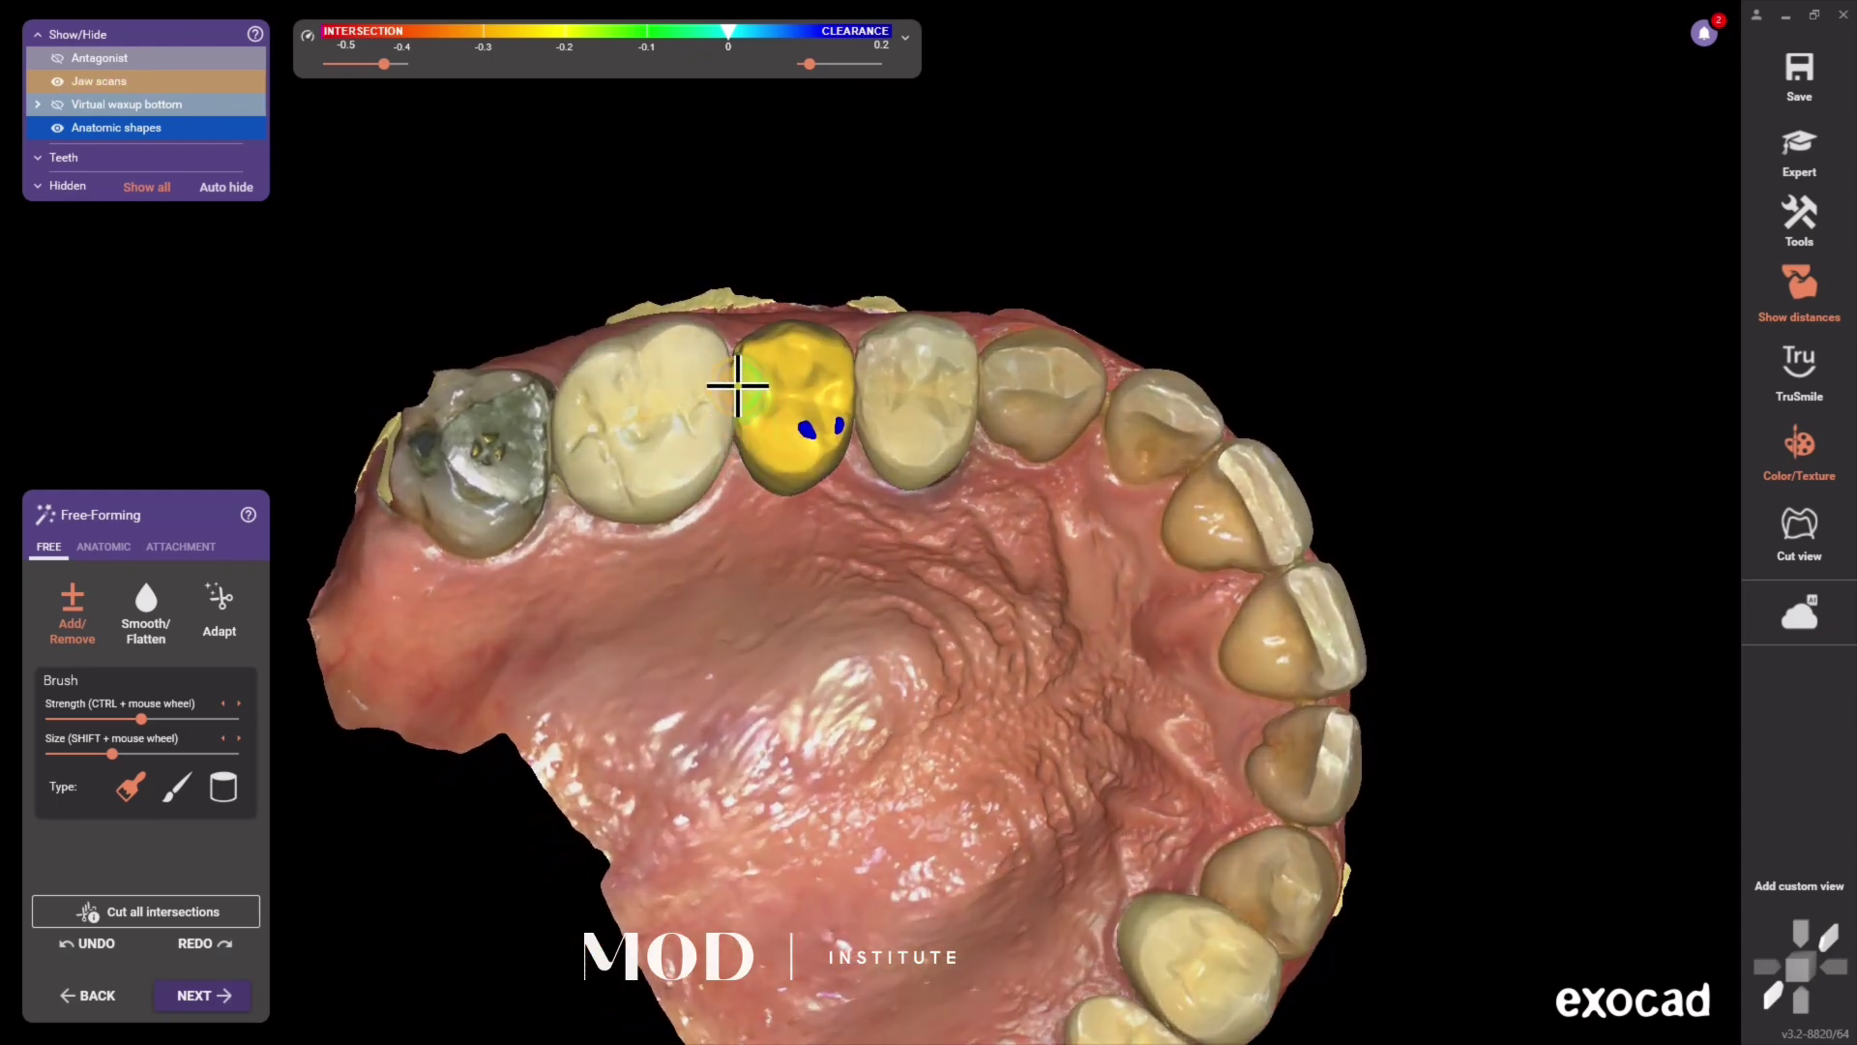
{"action": "left_click", "coordinate": [145, 612]}
{"action": "mouse_move", "coordinate": [723, 360]}
{"action": "left_mouse_down"}
{"action": "mouse_move", "coordinate": [830, 342]}
{"action": "mouse_move", "coordinate": [836, 510]}
{"action": "mouse_move", "coordinate": [786, 505]}
{"action": "mouse_move", "coordinate": [855, 484]}
{"action": "mouse_move", "coordinate": [847, 625]}
{"action": "mouse_move", "coordinate": [808, 570]}
{"action": "mouse_move", "coordinate": [817, 642]}
{"action": "left_mouse_up"}
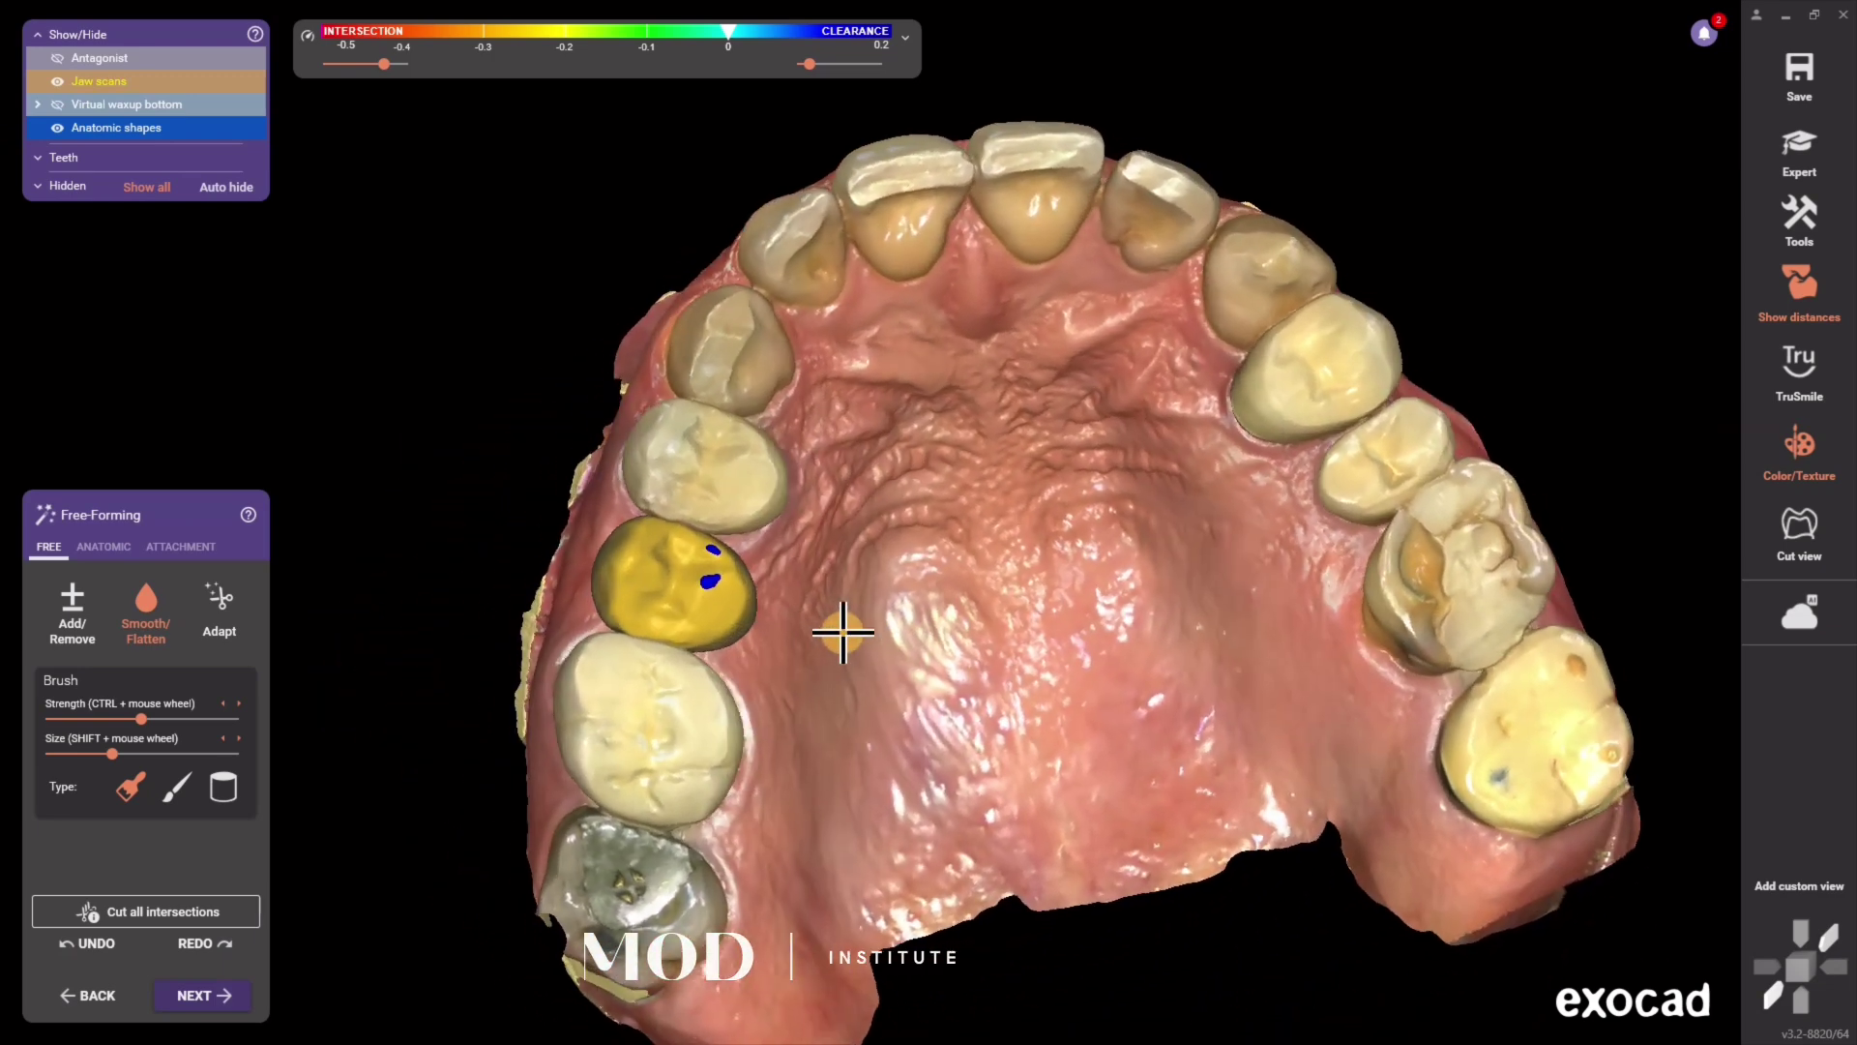
Step: Refine the pontic with the Add/Remove brush, then show Adapt settings with 0.1 mm occlusion offset
{"action": "left_click", "coordinate": [177, 787]}
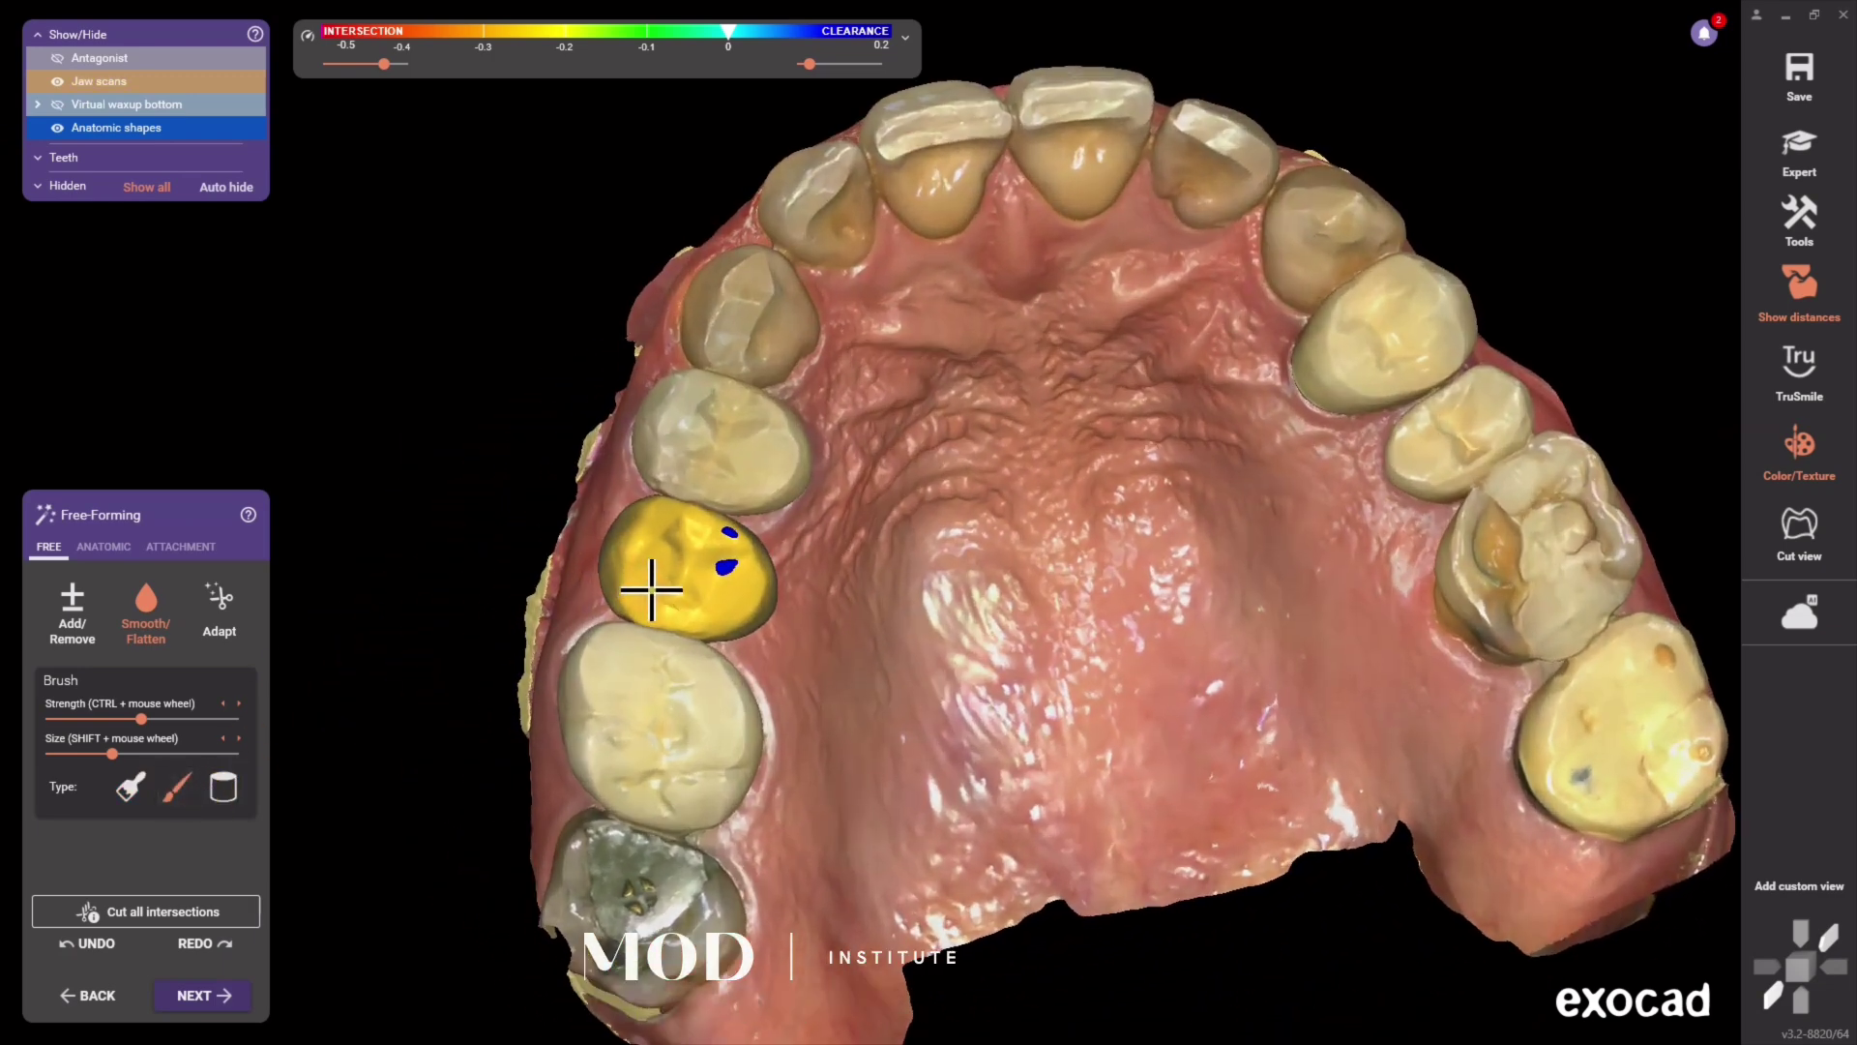
{"action": "scroll", "coordinate": [677, 600], "scroll_direction": "up", "scroll_amount": 2}
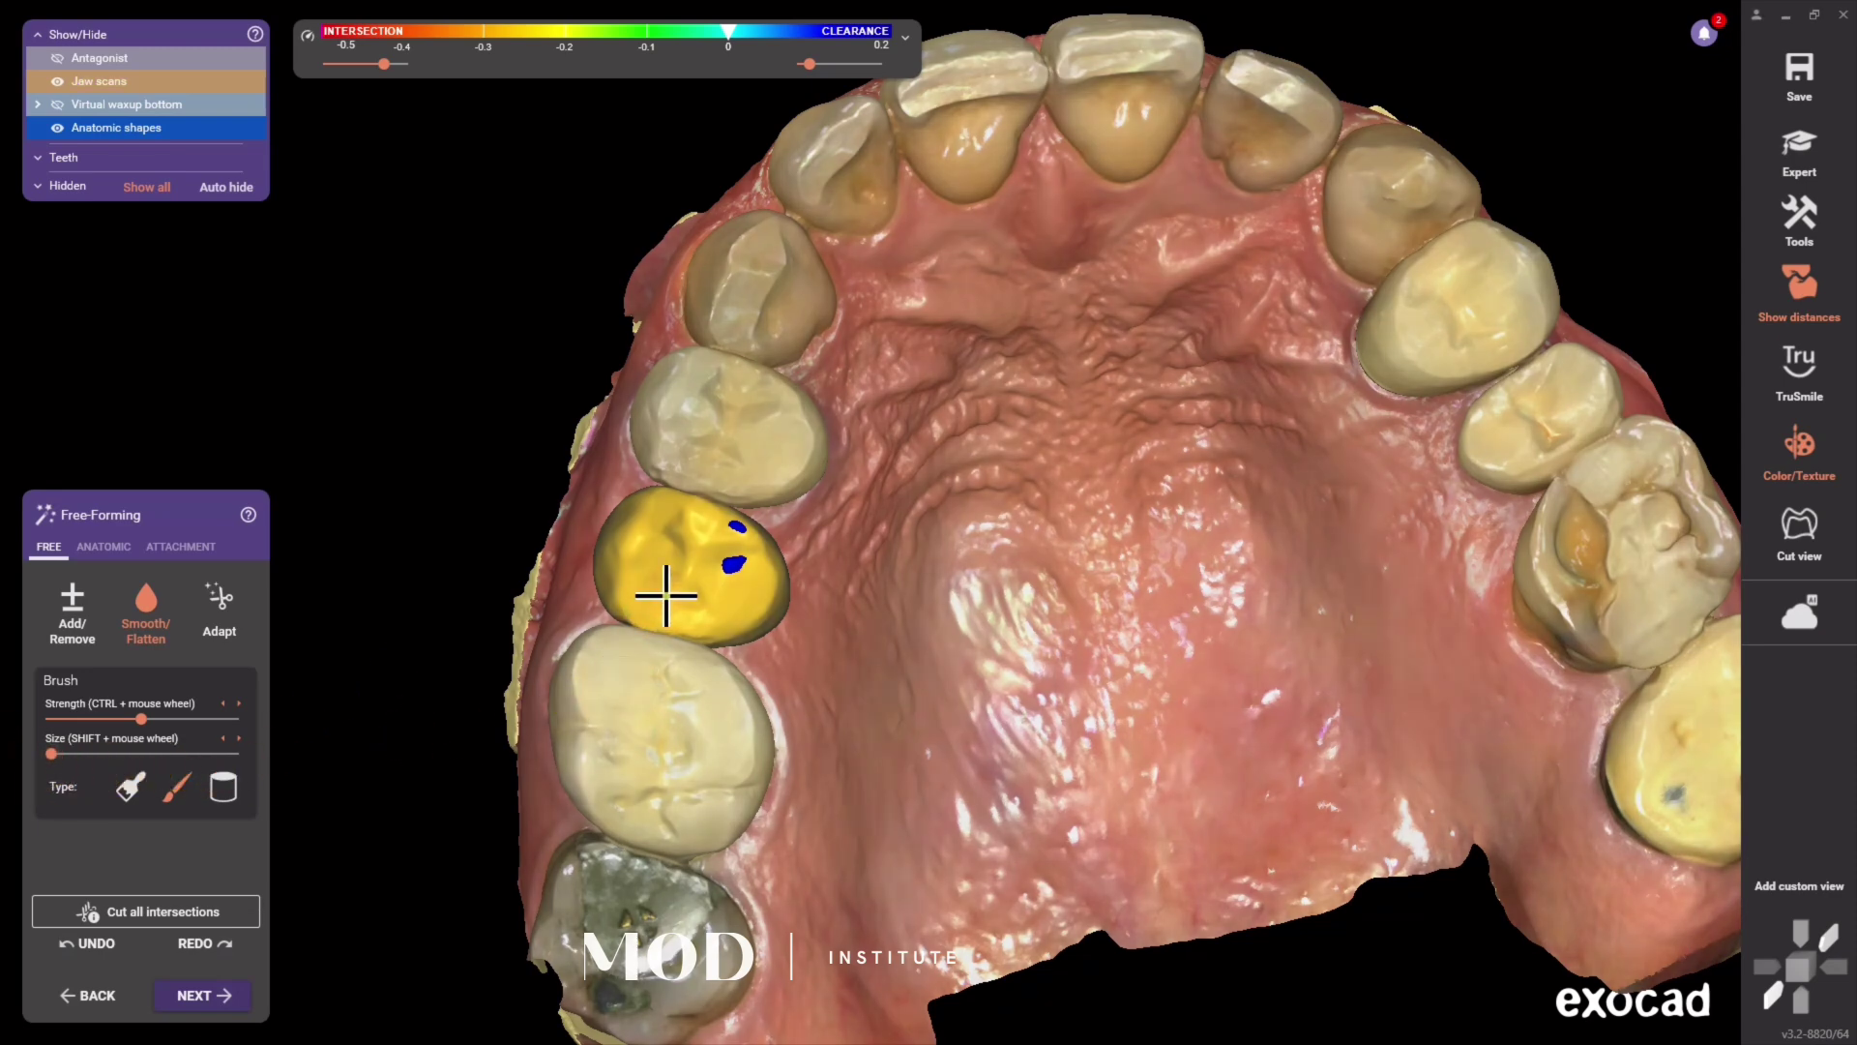
{"action": "scroll", "coordinate": [706, 619], "scroll_direction": "down", "scroll_amount": 1}
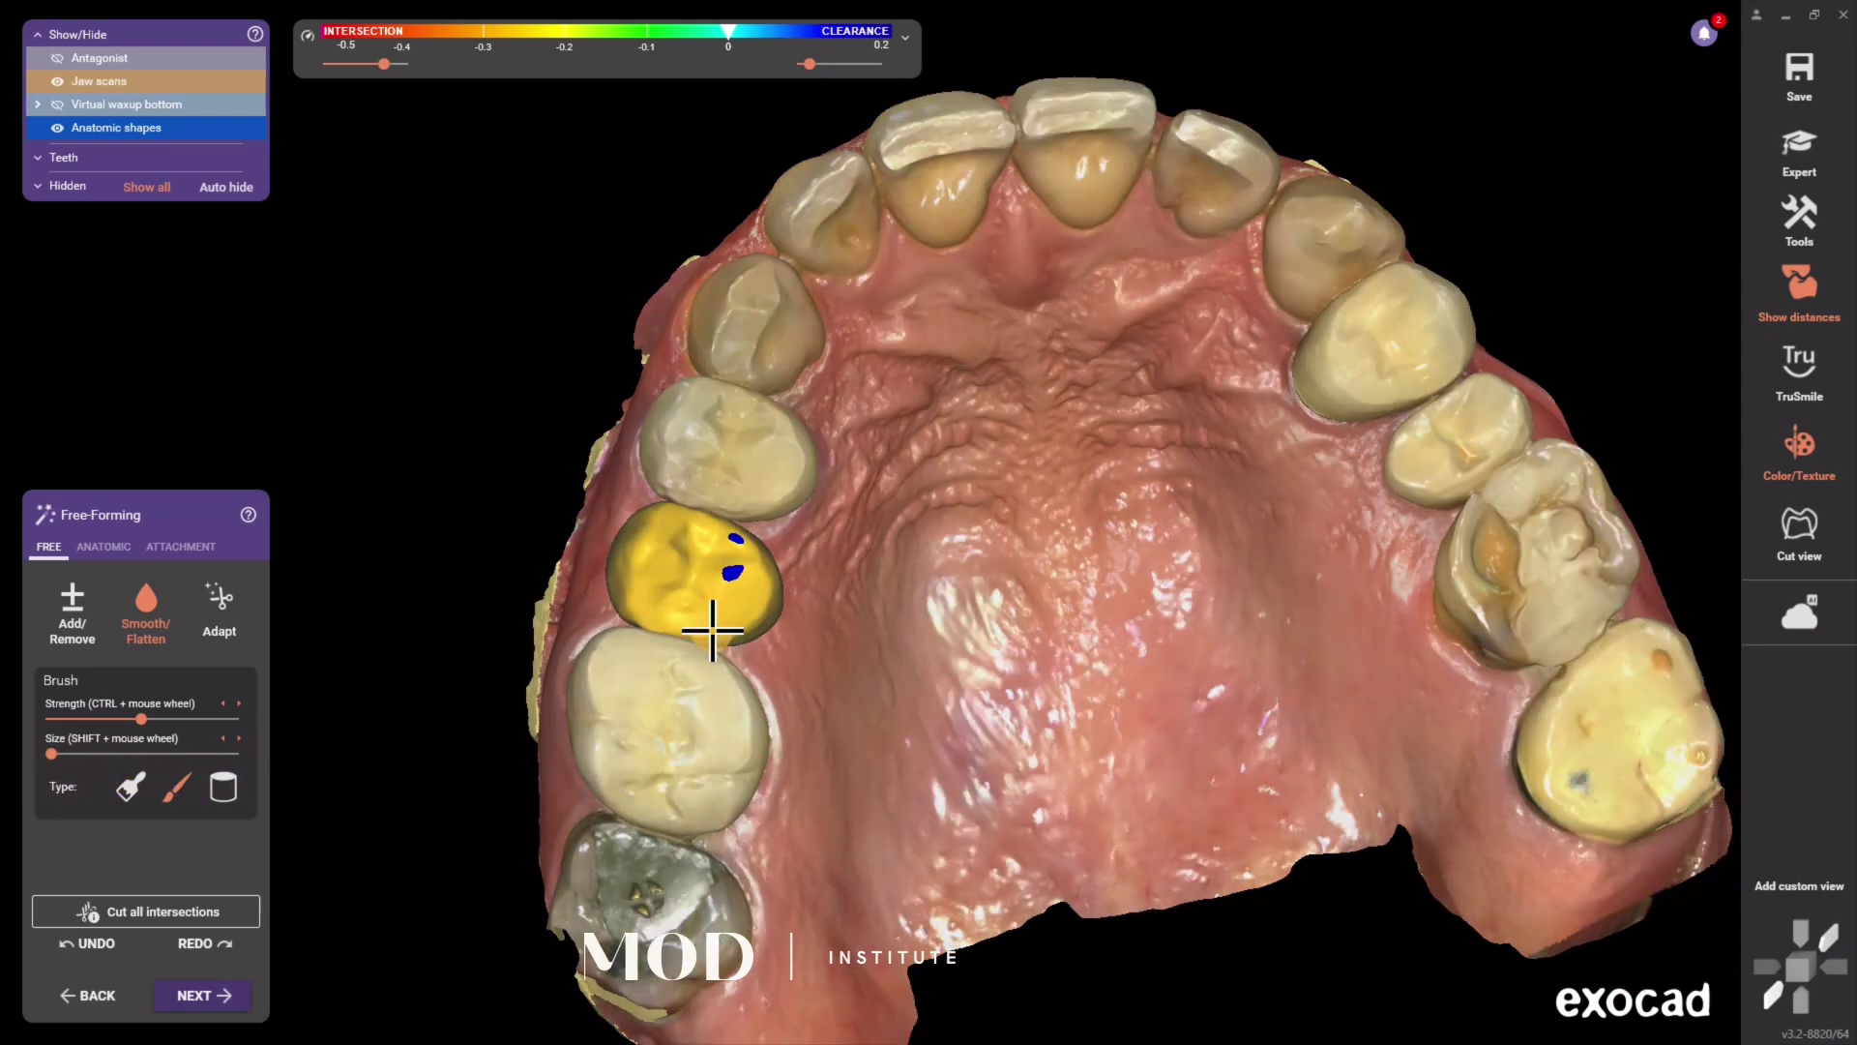
{"action": "left_click", "coordinate": [115, 658]}
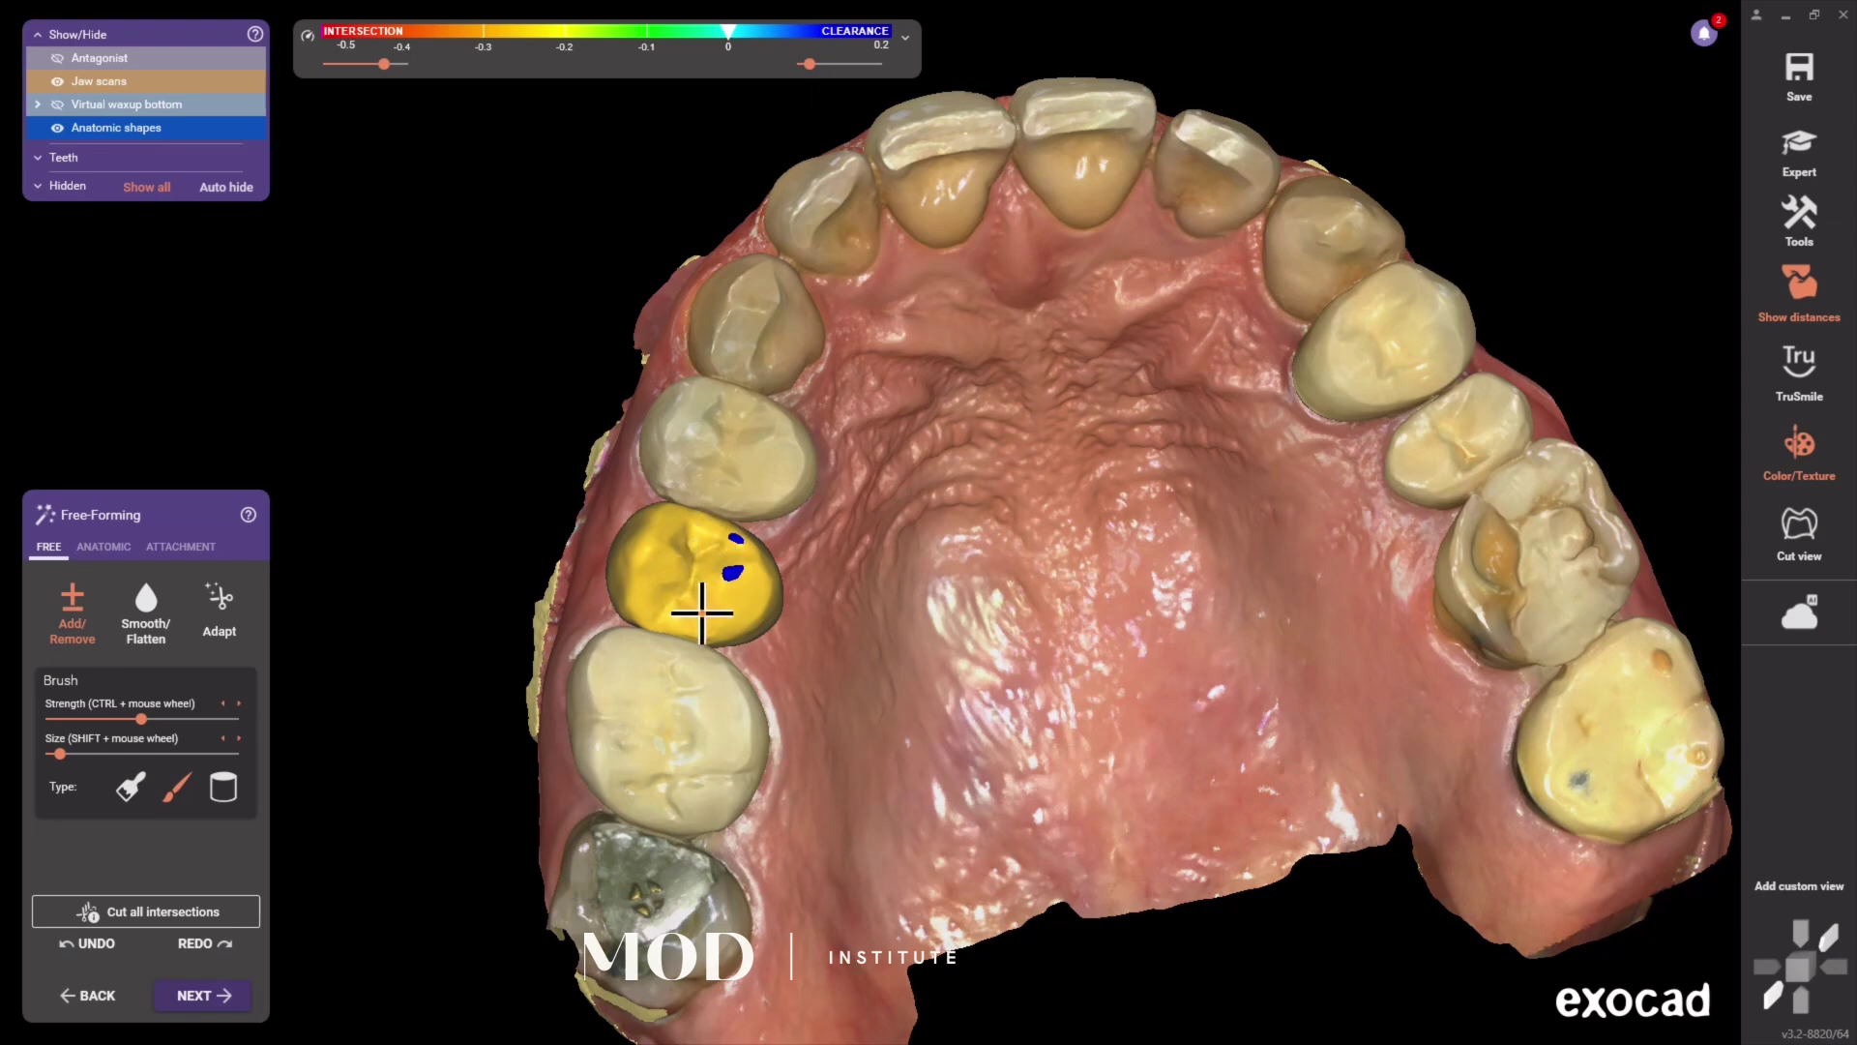
{"action": "scroll", "coordinate": [701, 612], "scroll_direction": "down", "scroll_amount": 2}
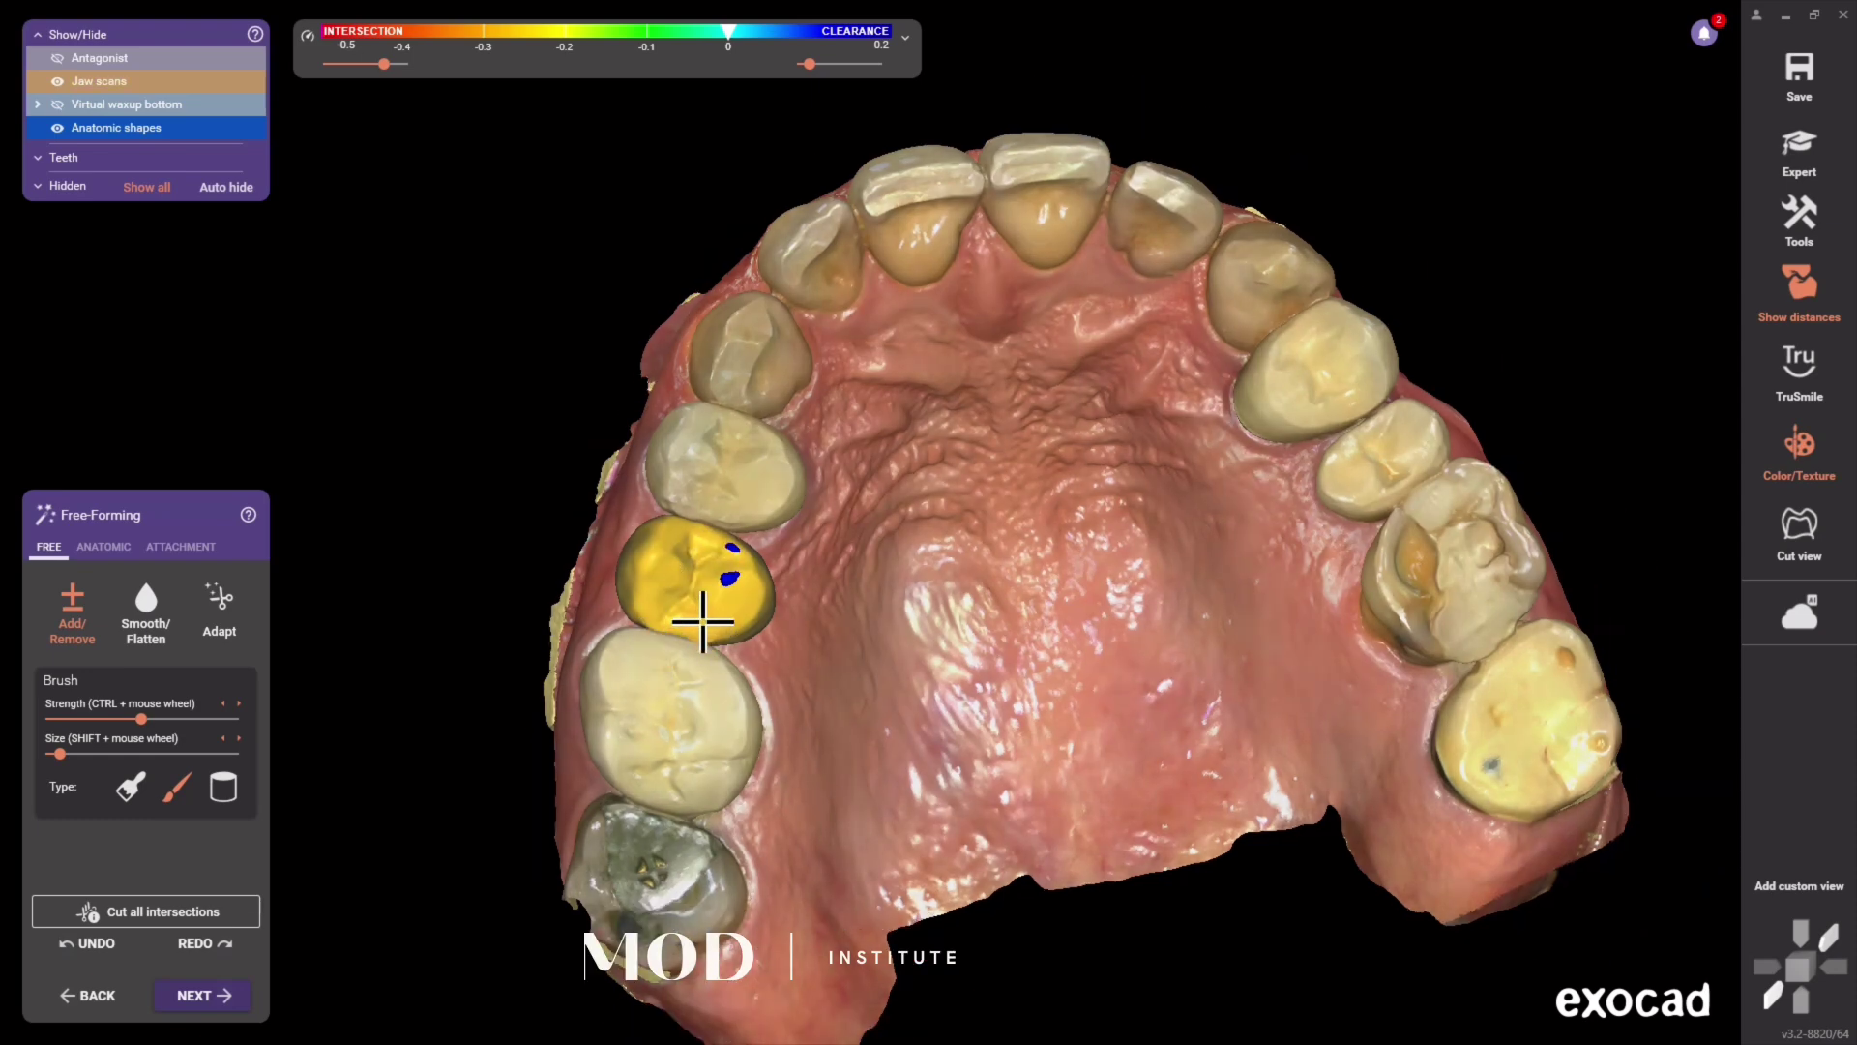
{"action": "right_click_drag", "start_coordinate": [896, 676], "coordinate": [677, 774]}
{"action": "left_click", "coordinate": [198, 994]}
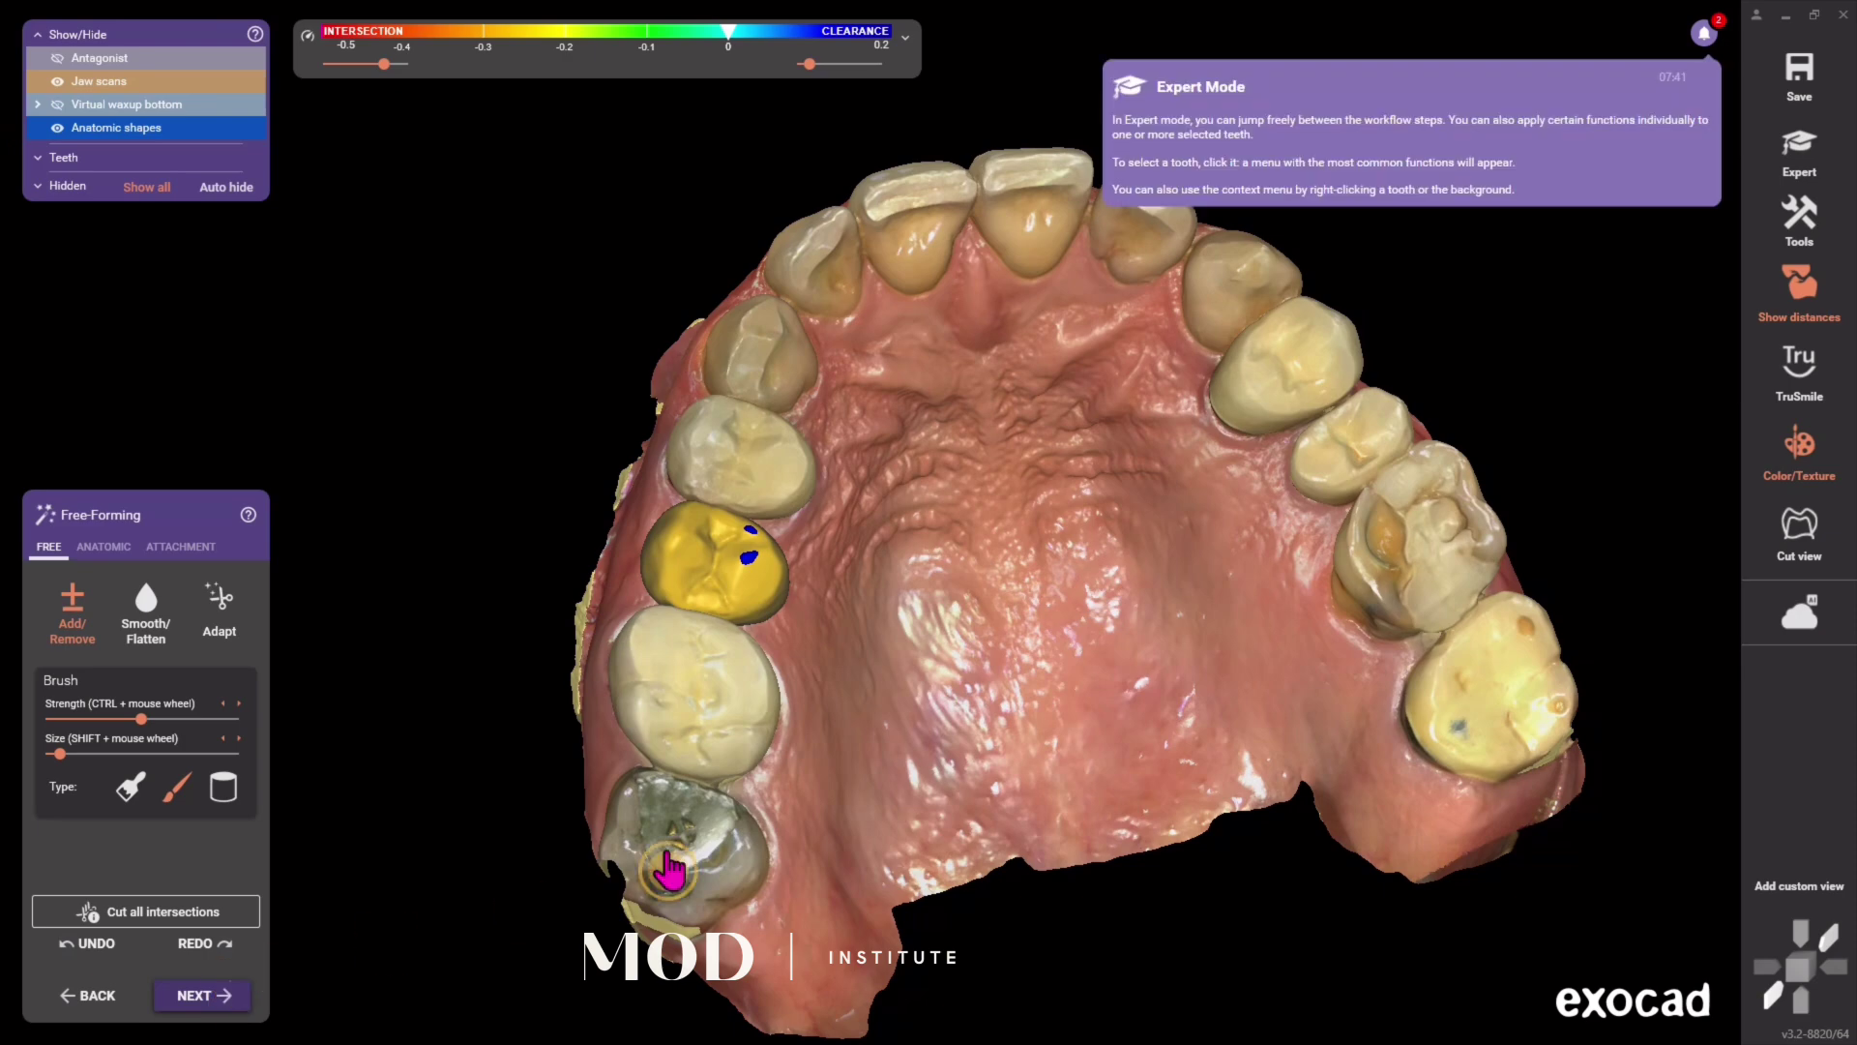
{"action": "right_click_drag", "start_coordinate": [861, 876], "coordinate": [560, 717]}
Step: Hide the jaw scan, show Adjacents distances, and cut all intersections from the pontic
{"action": "left_click", "coordinate": [723, 728], "text": "ctrl+shift"}
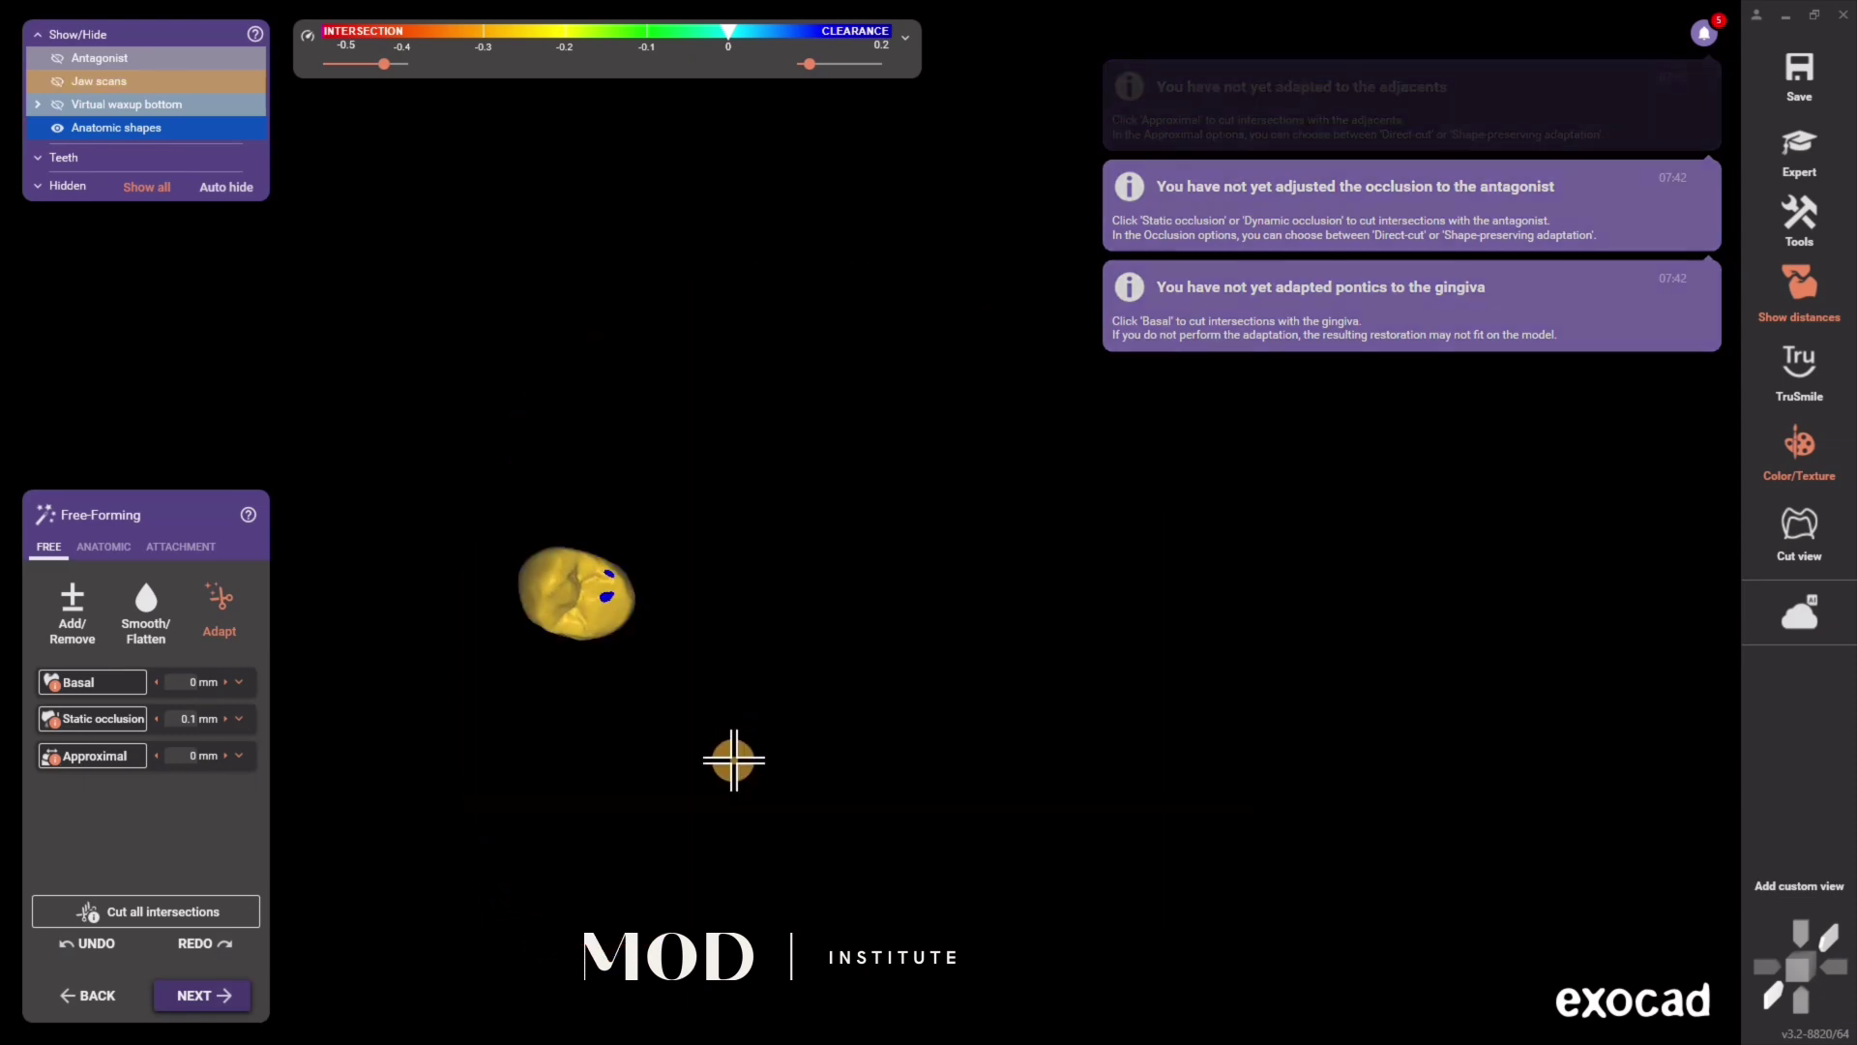
{"action": "left_click", "coordinate": [907, 39]}
{"action": "left_click", "coordinate": [687, 88]}
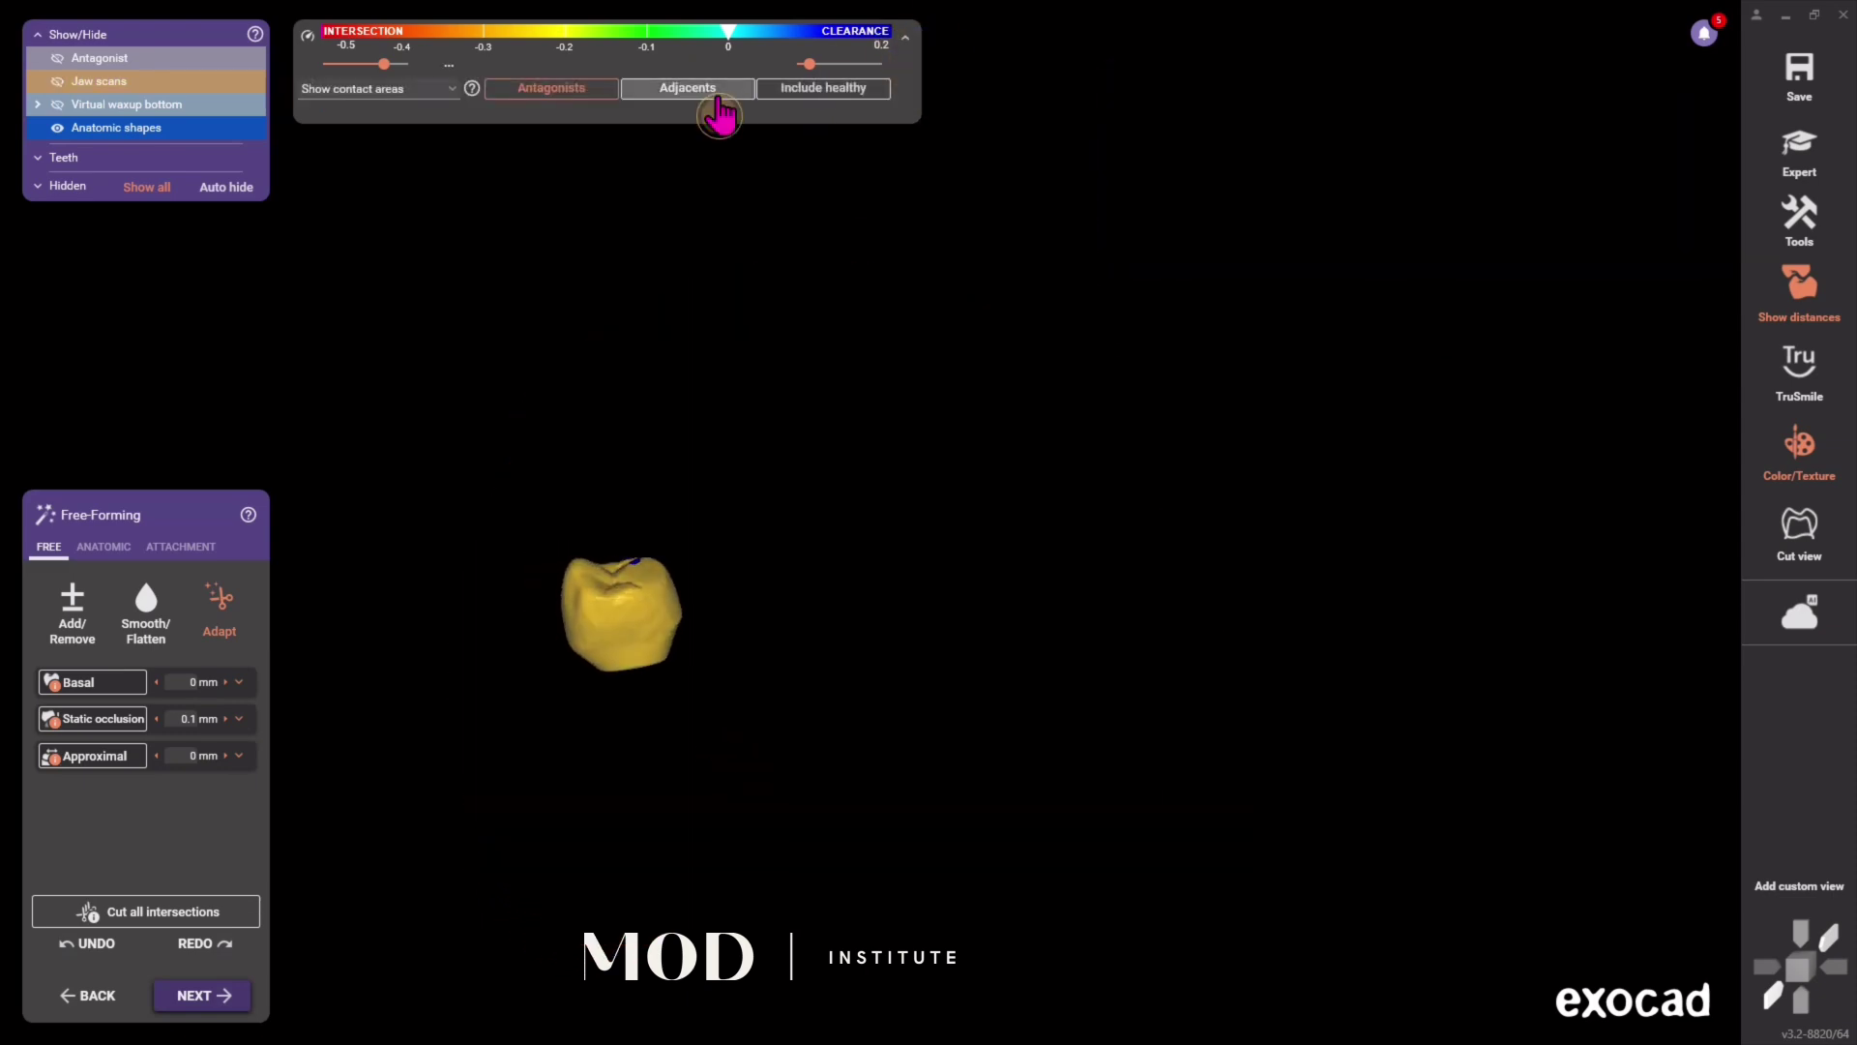
{"action": "right_click_drag", "start_coordinate": [736, 175], "coordinate": [491, 197]}
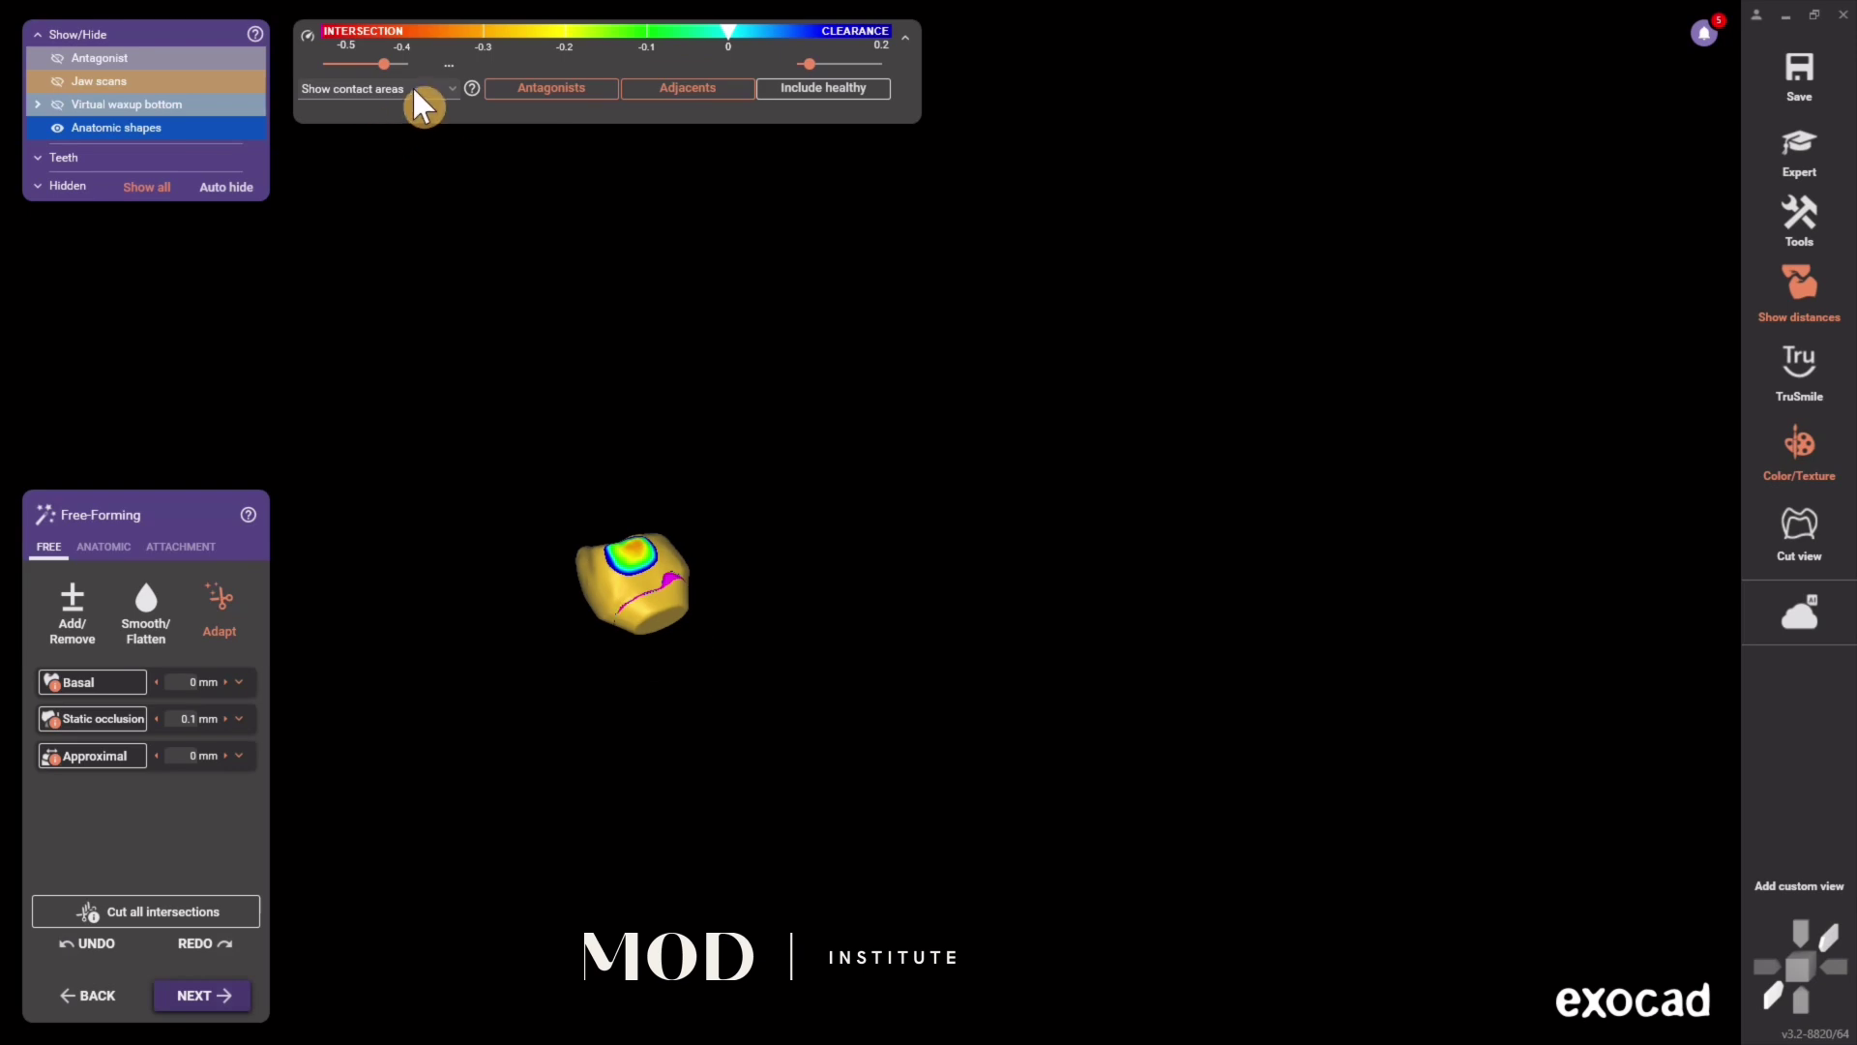
{"action": "right_click_drag", "start_coordinate": [403, 112], "coordinate": [235, 774]}
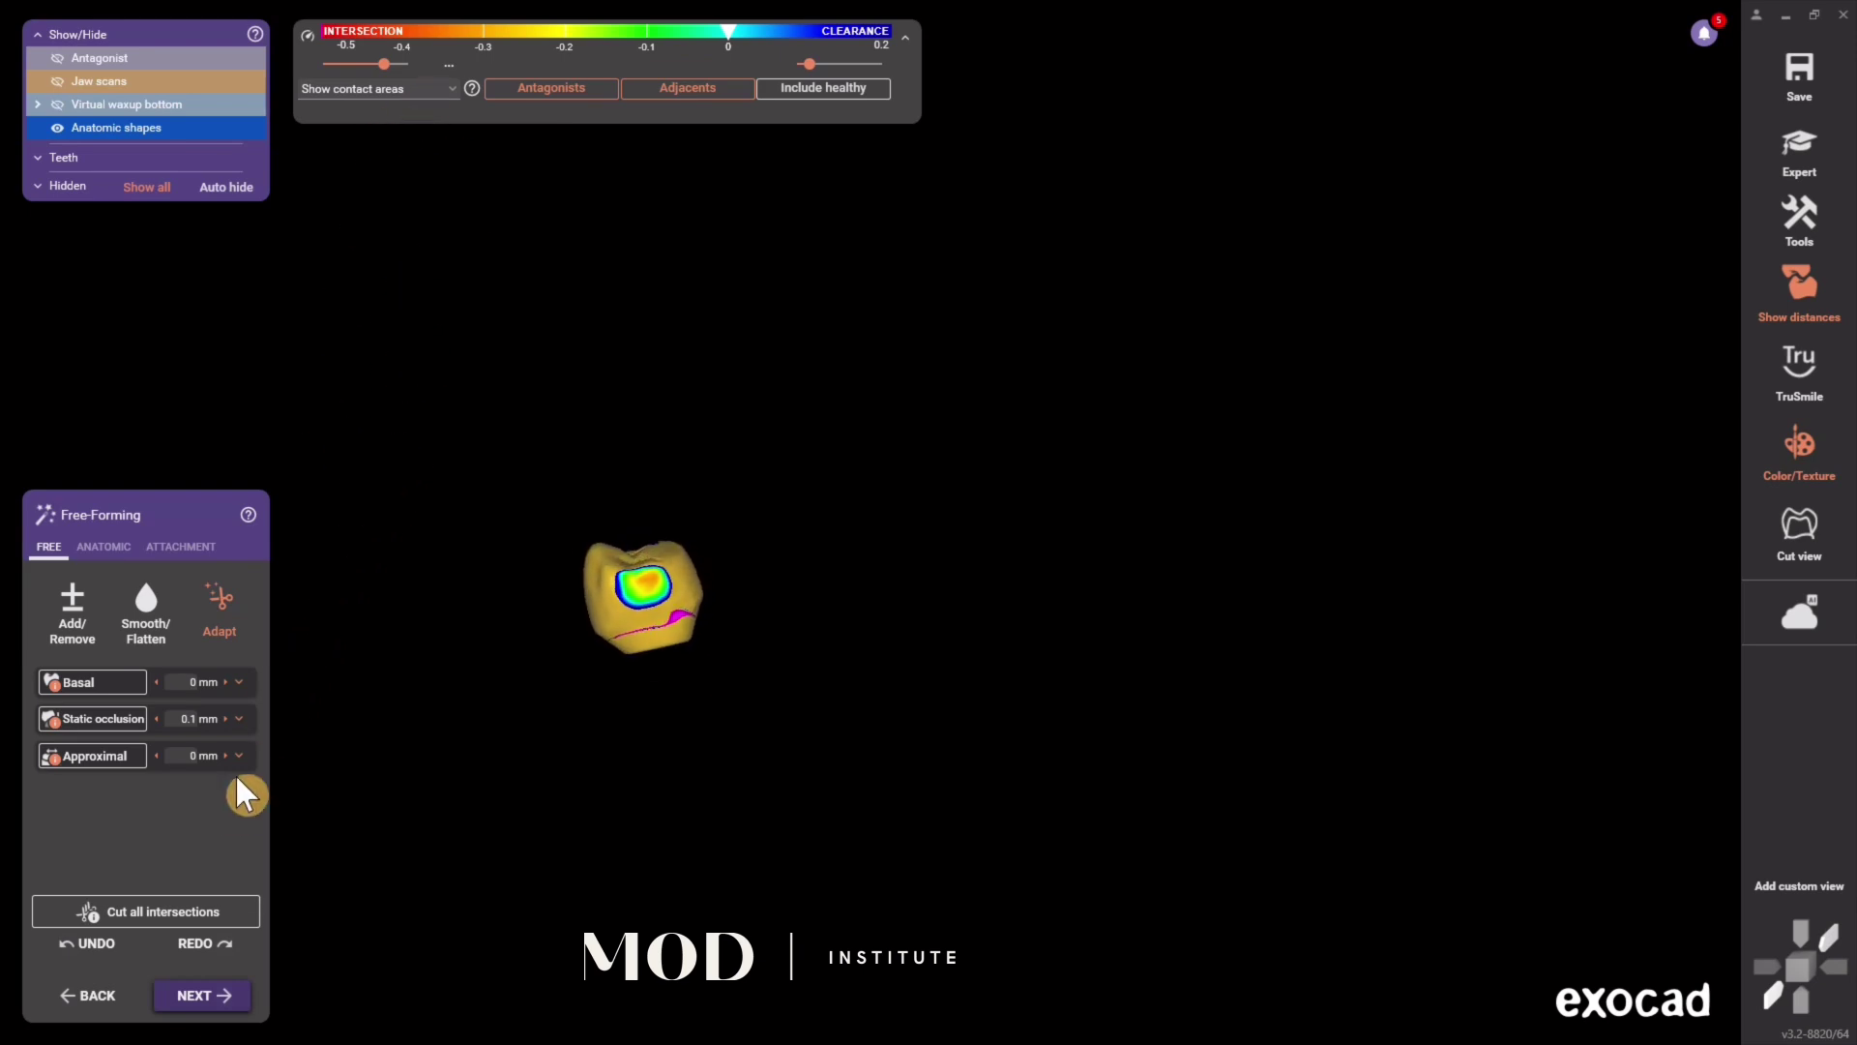
{"action": "left_click", "coordinate": [184, 915]}
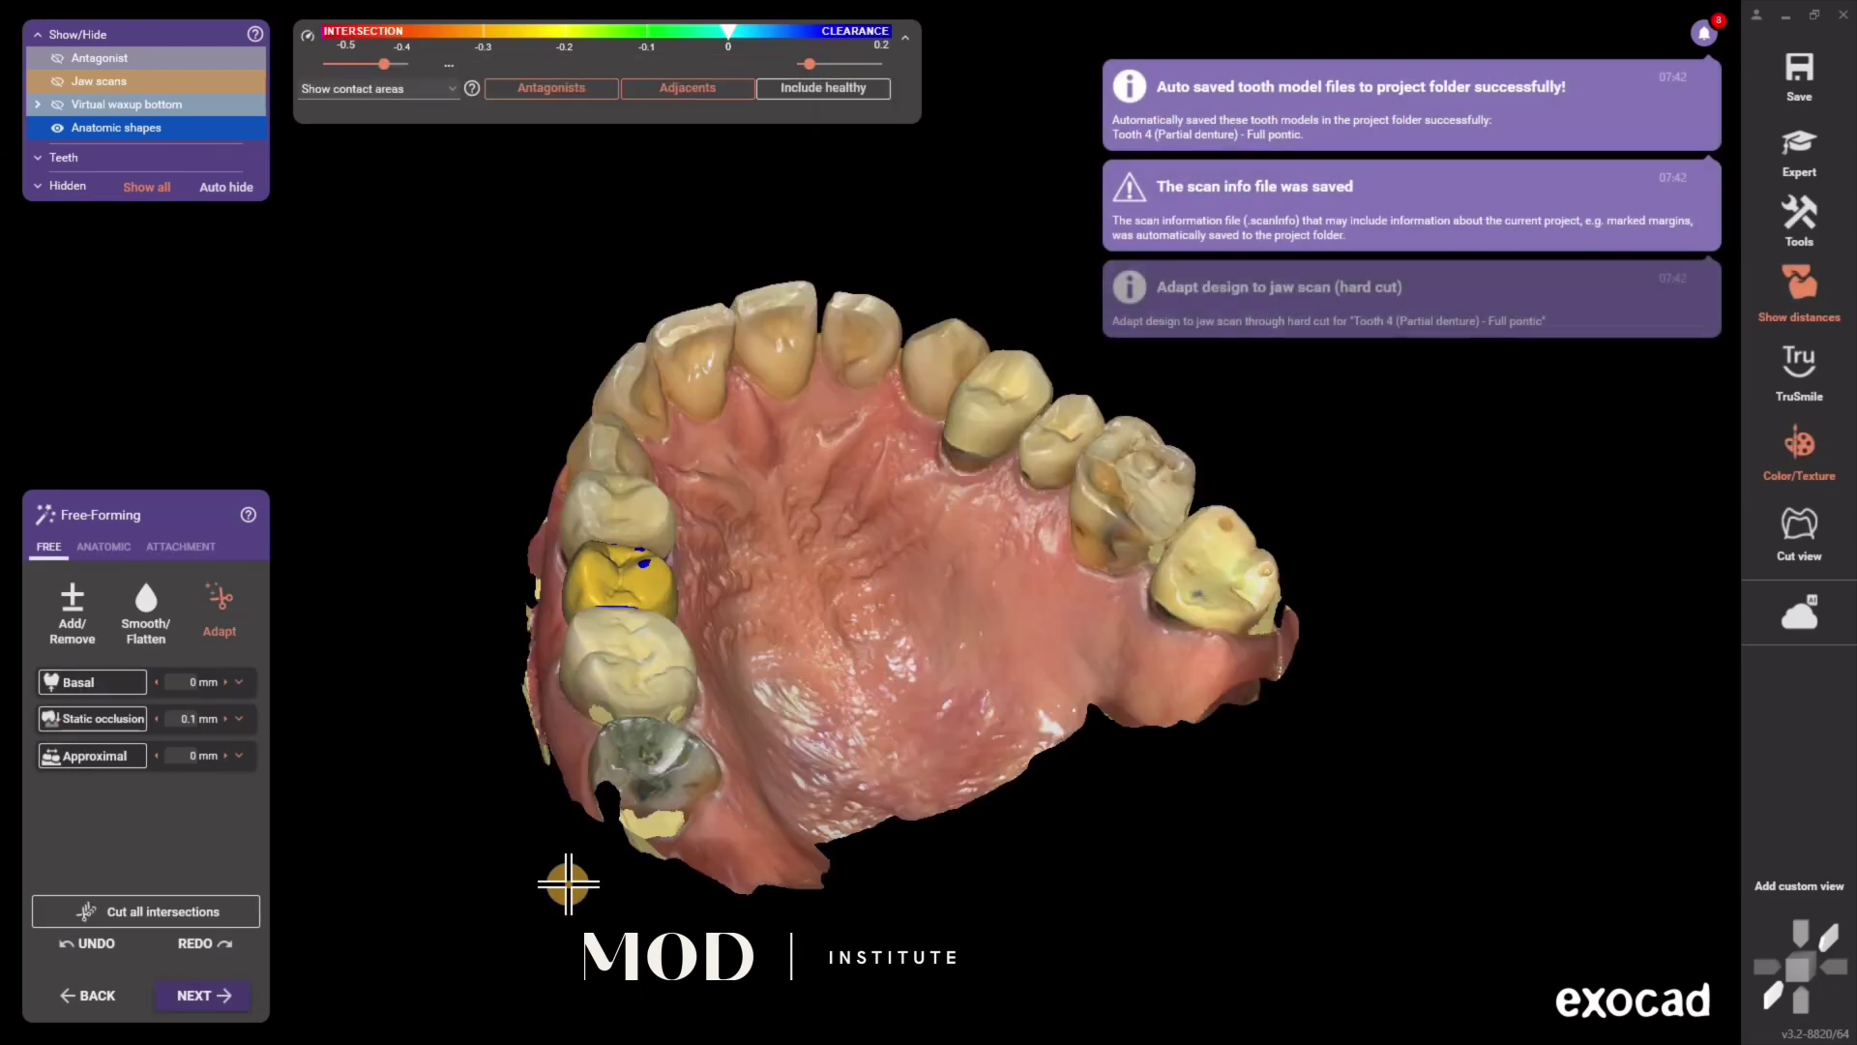
Step: In Gingiva Base Design, hide Anatomic shapes and trace the margin line across the edentulous area
{"action": "left_click", "coordinate": [219, 997]}
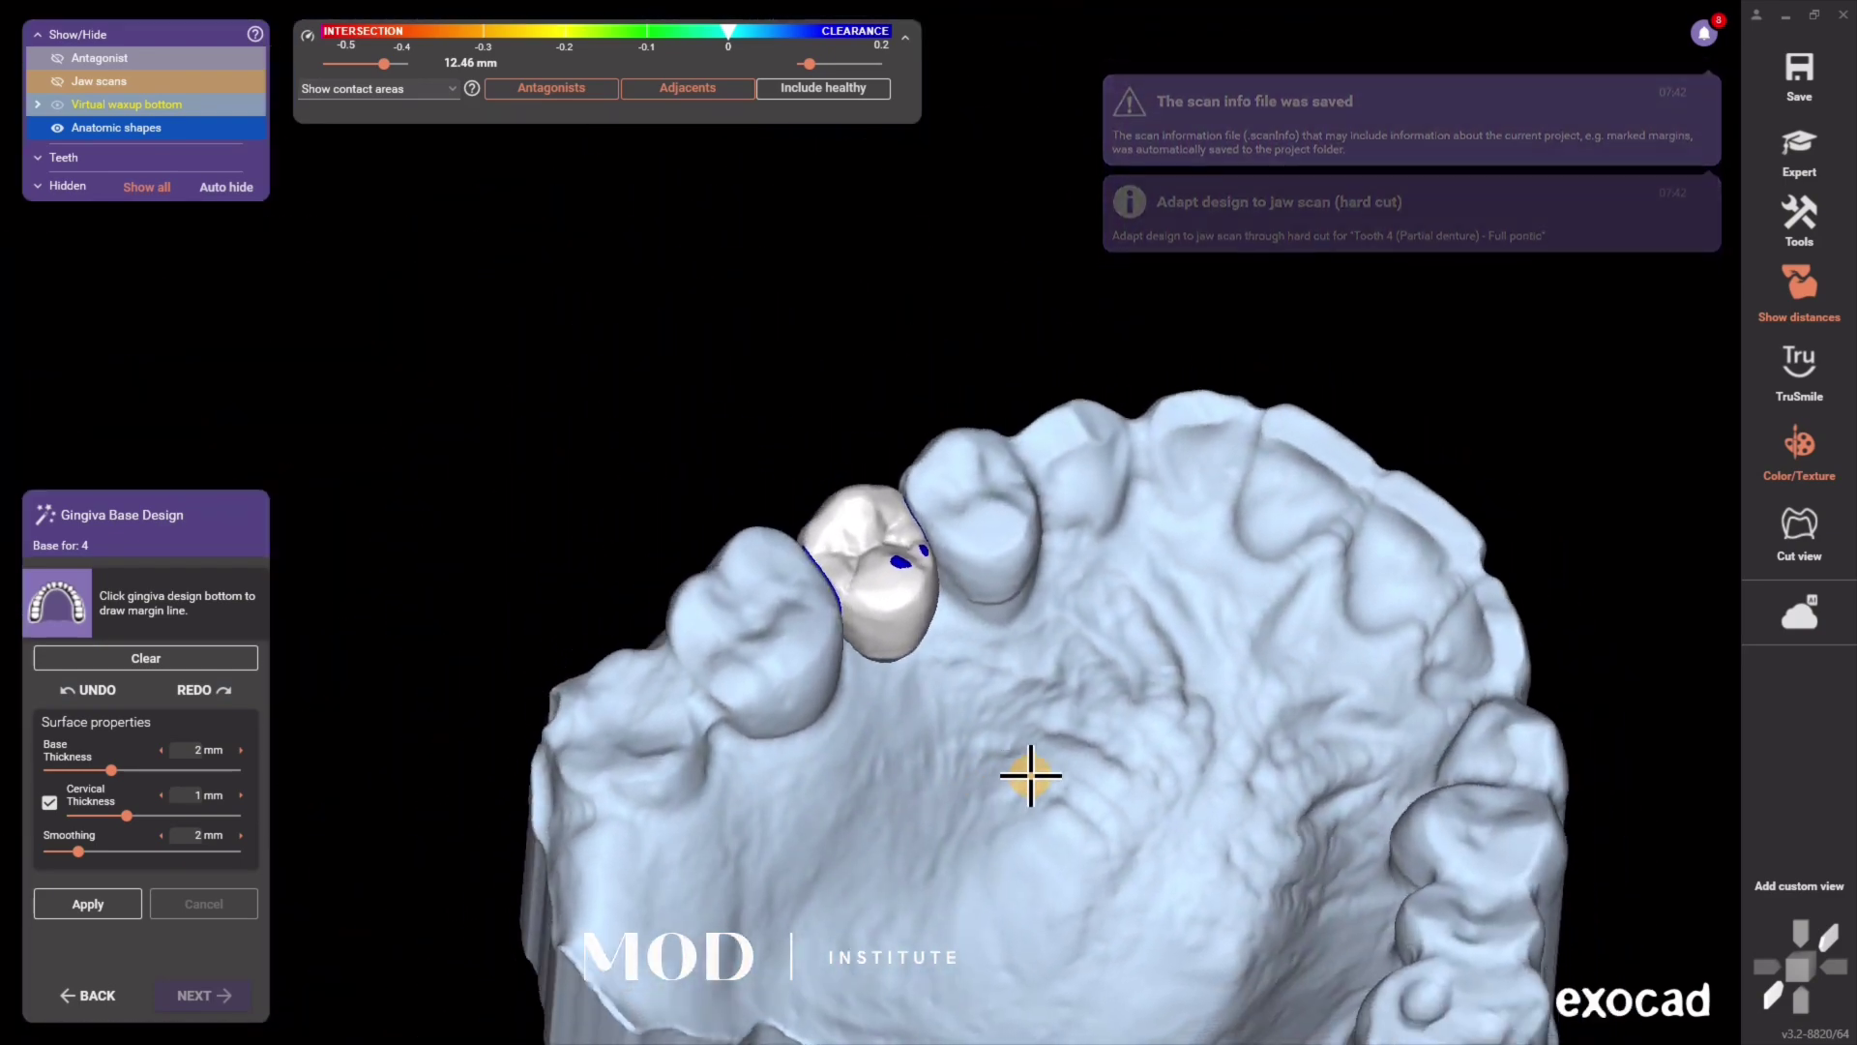
{"action": "right_click_drag", "start_coordinate": [1028, 775], "coordinate": [620, 595]}
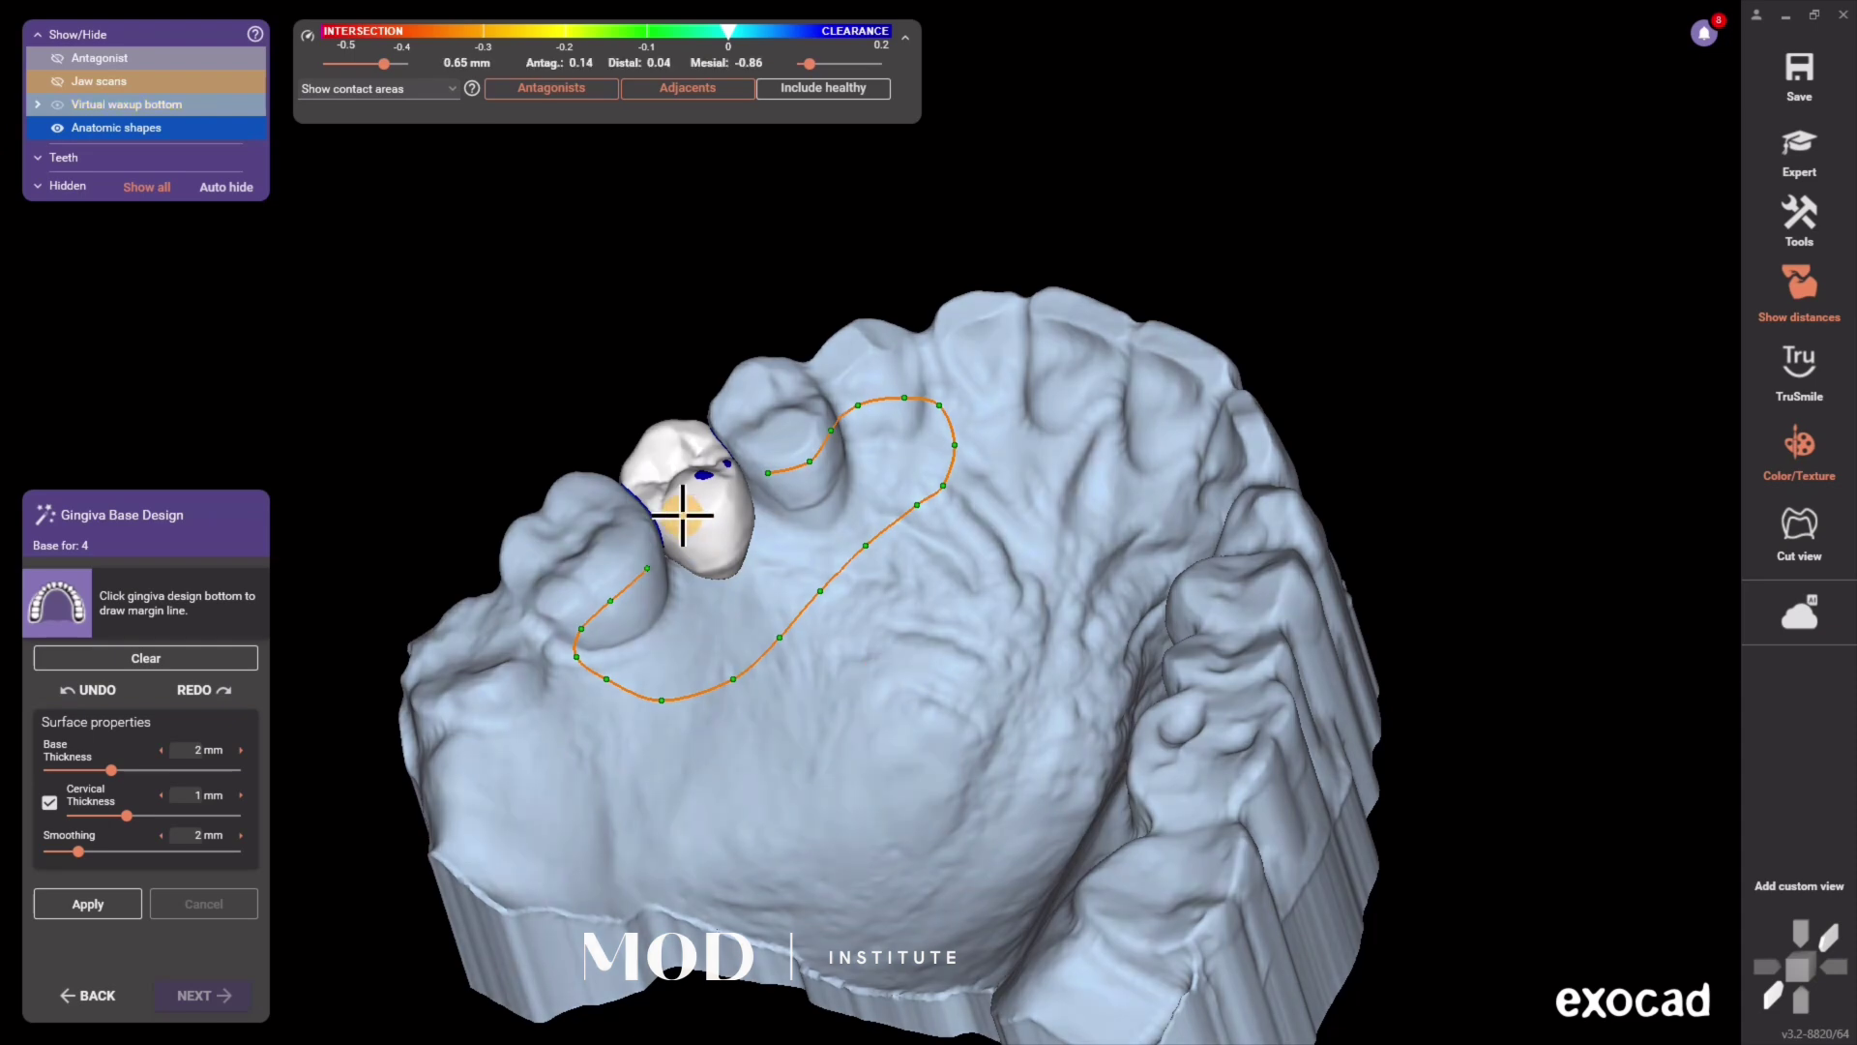
{"action": "left_click", "coordinate": [54, 127]}
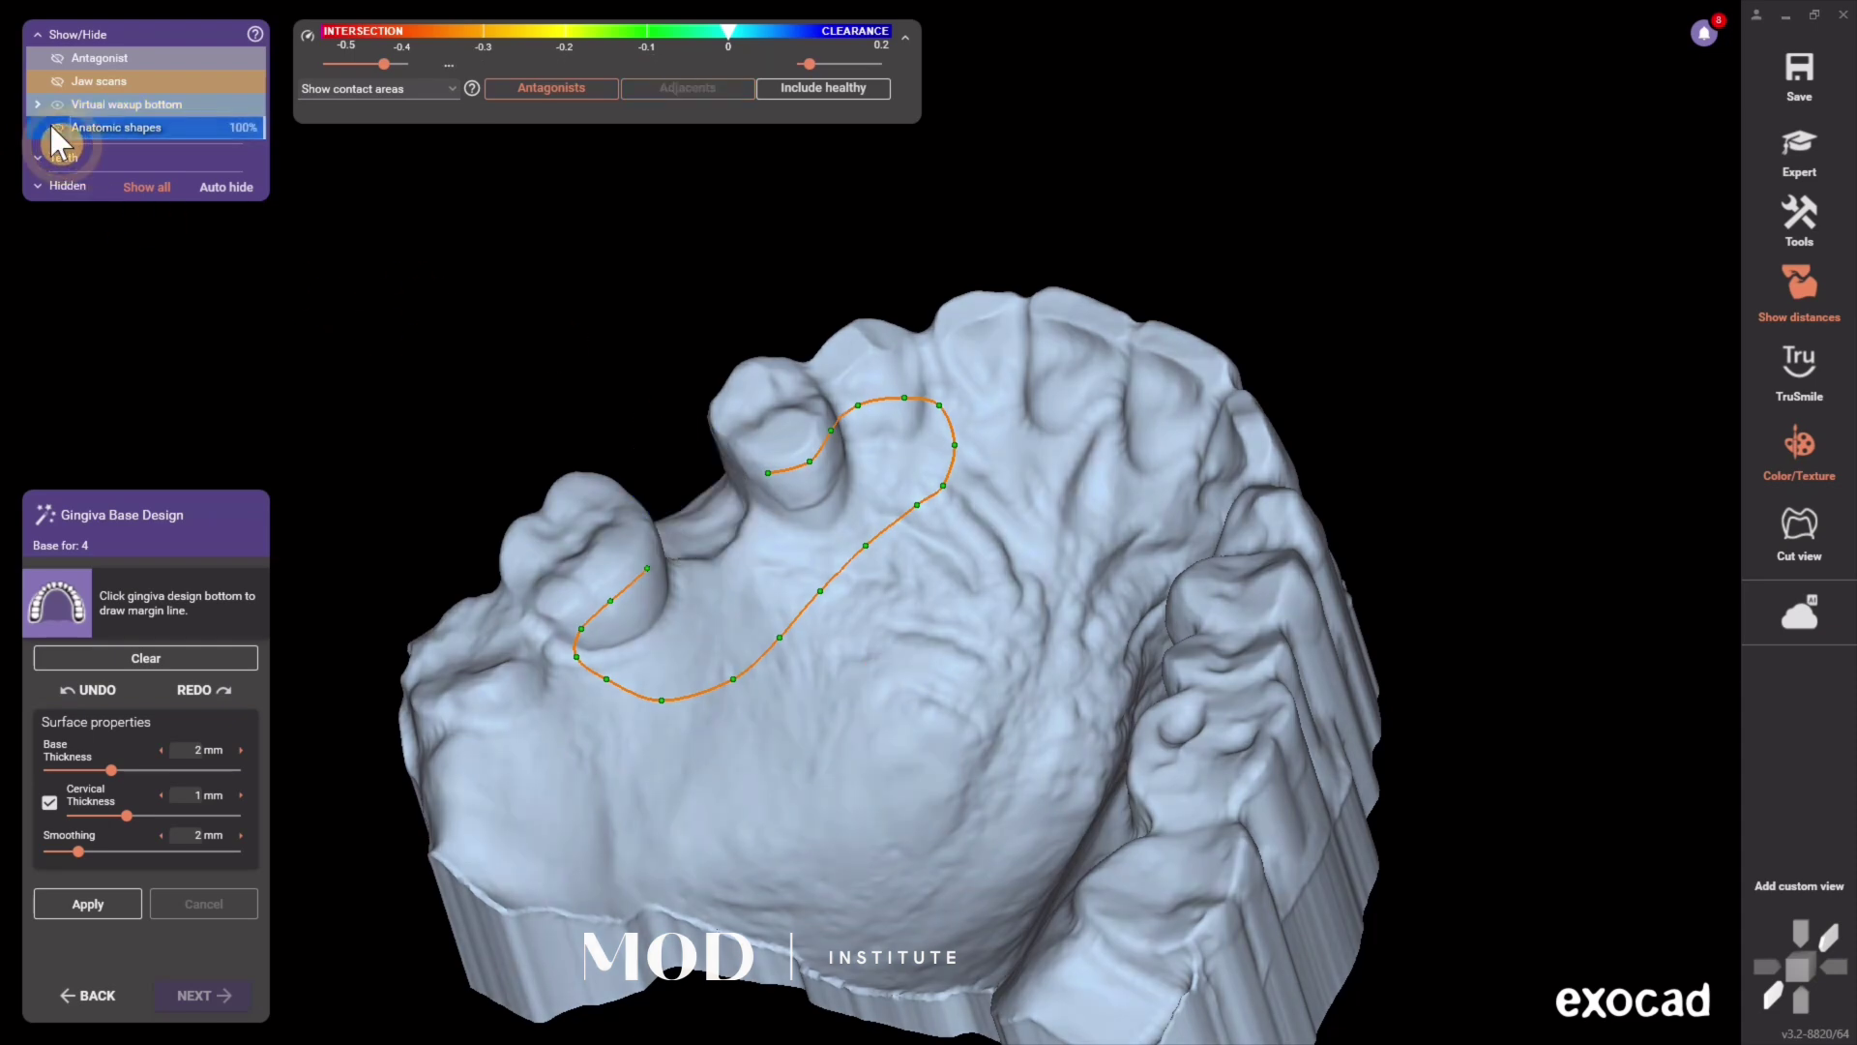
{"action": "right_click_drag", "start_coordinate": [553, 638], "coordinate": [606, 451]}
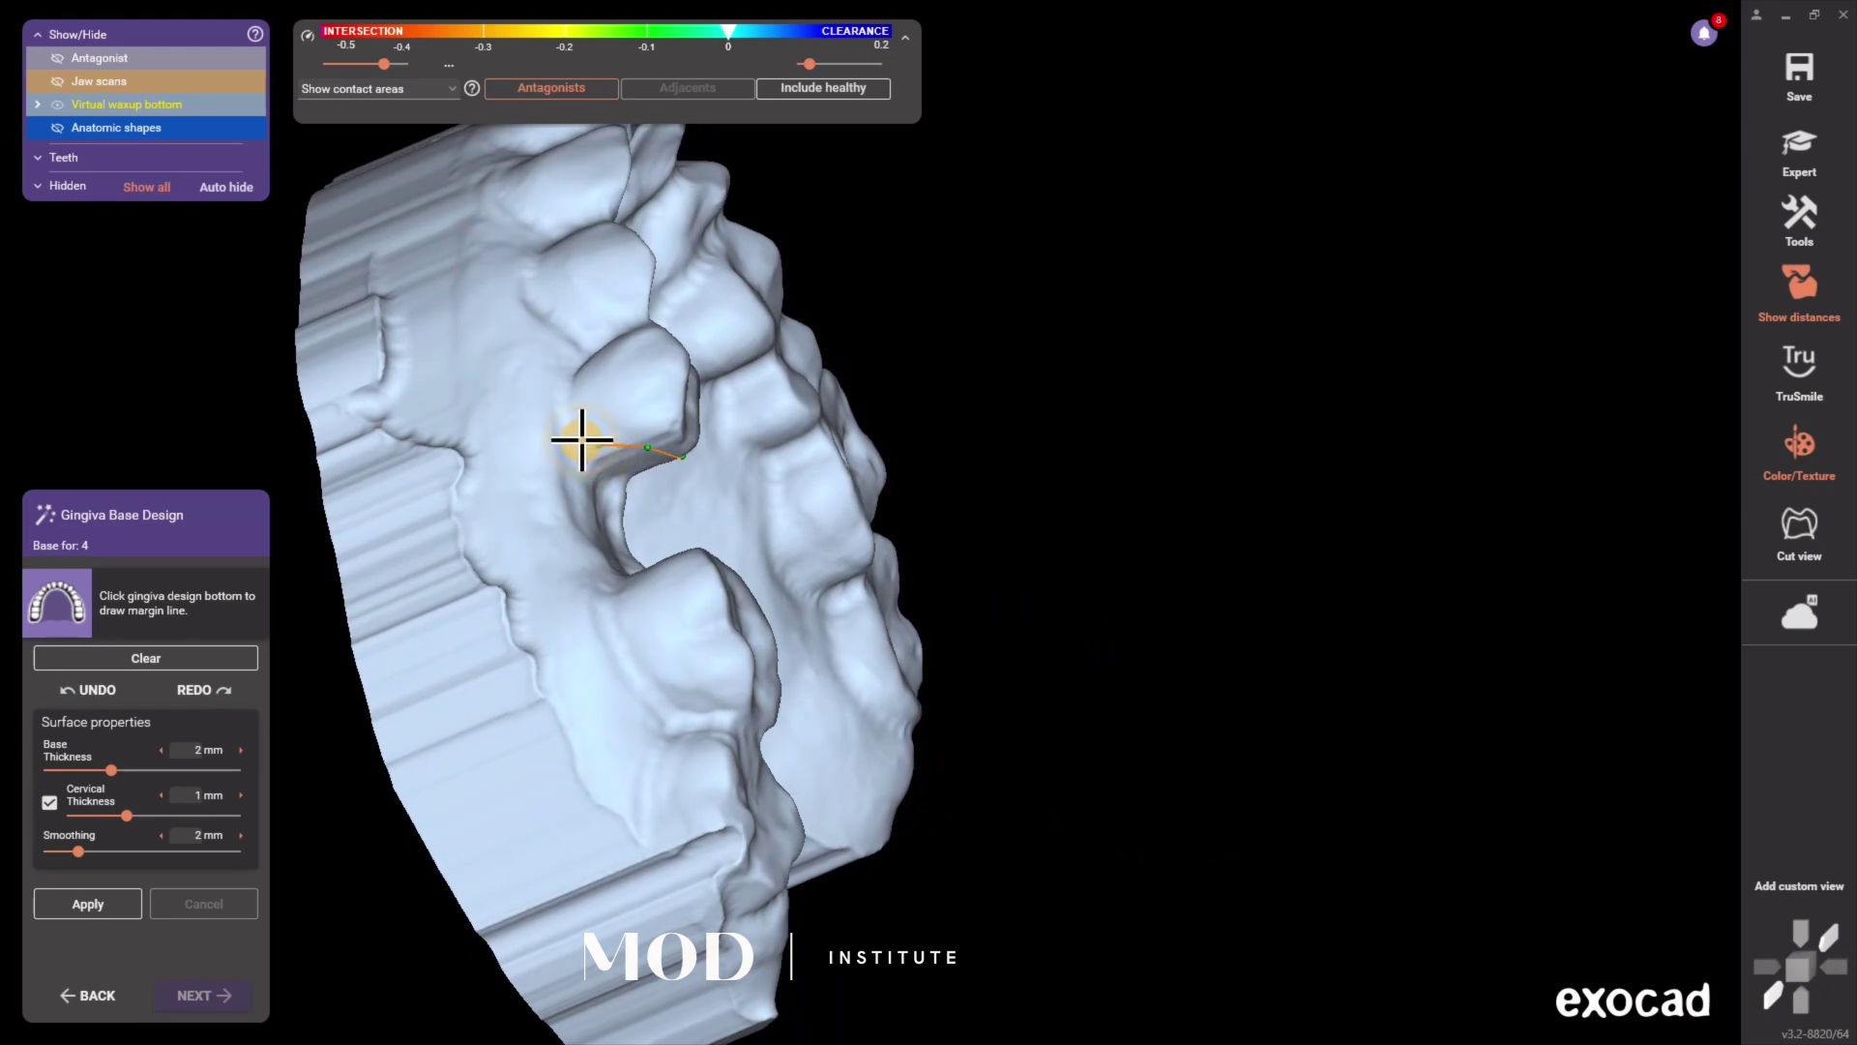
{"action": "right_click_drag", "start_coordinate": [573, 388], "coordinate": [617, 690]}
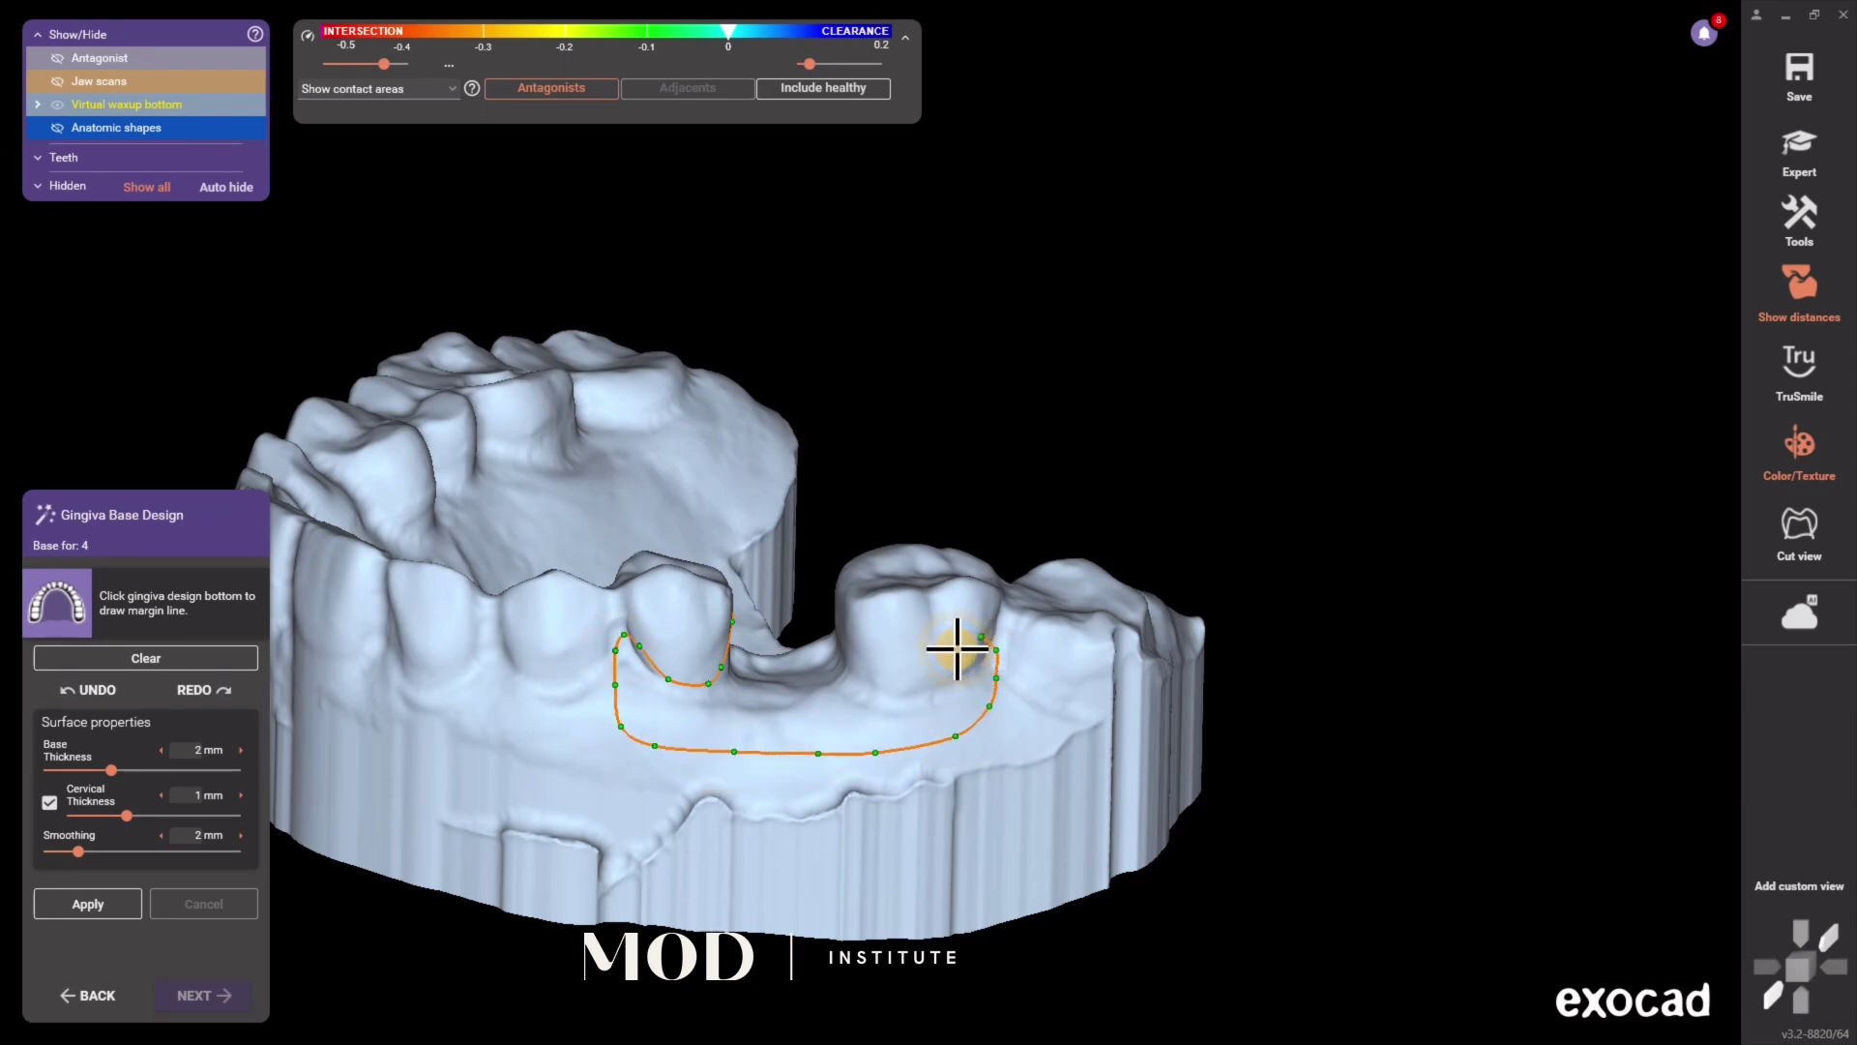
{"action": "right_click_drag", "start_coordinate": [913, 695], "coordinate": [926, 648]}
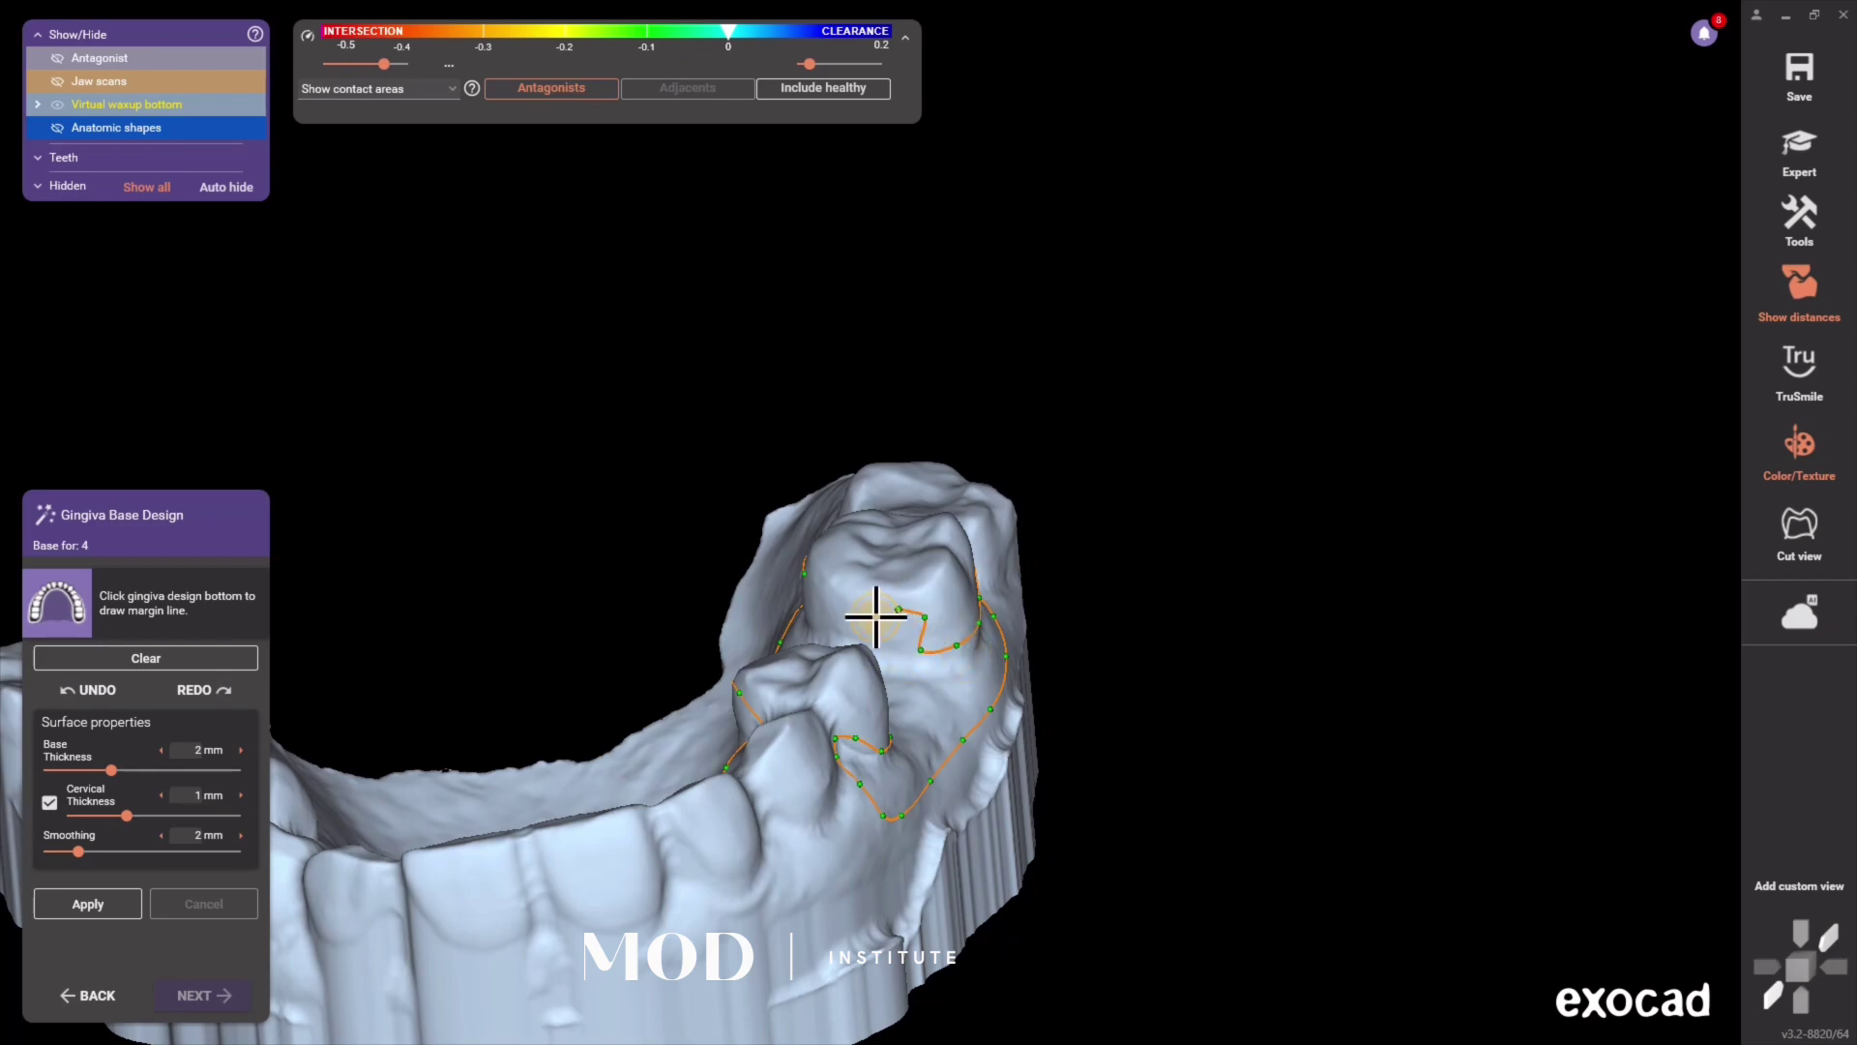
{"action": "right_click_drag", "start_coordinate": [936, 660], "coordinate": [857, 636]}
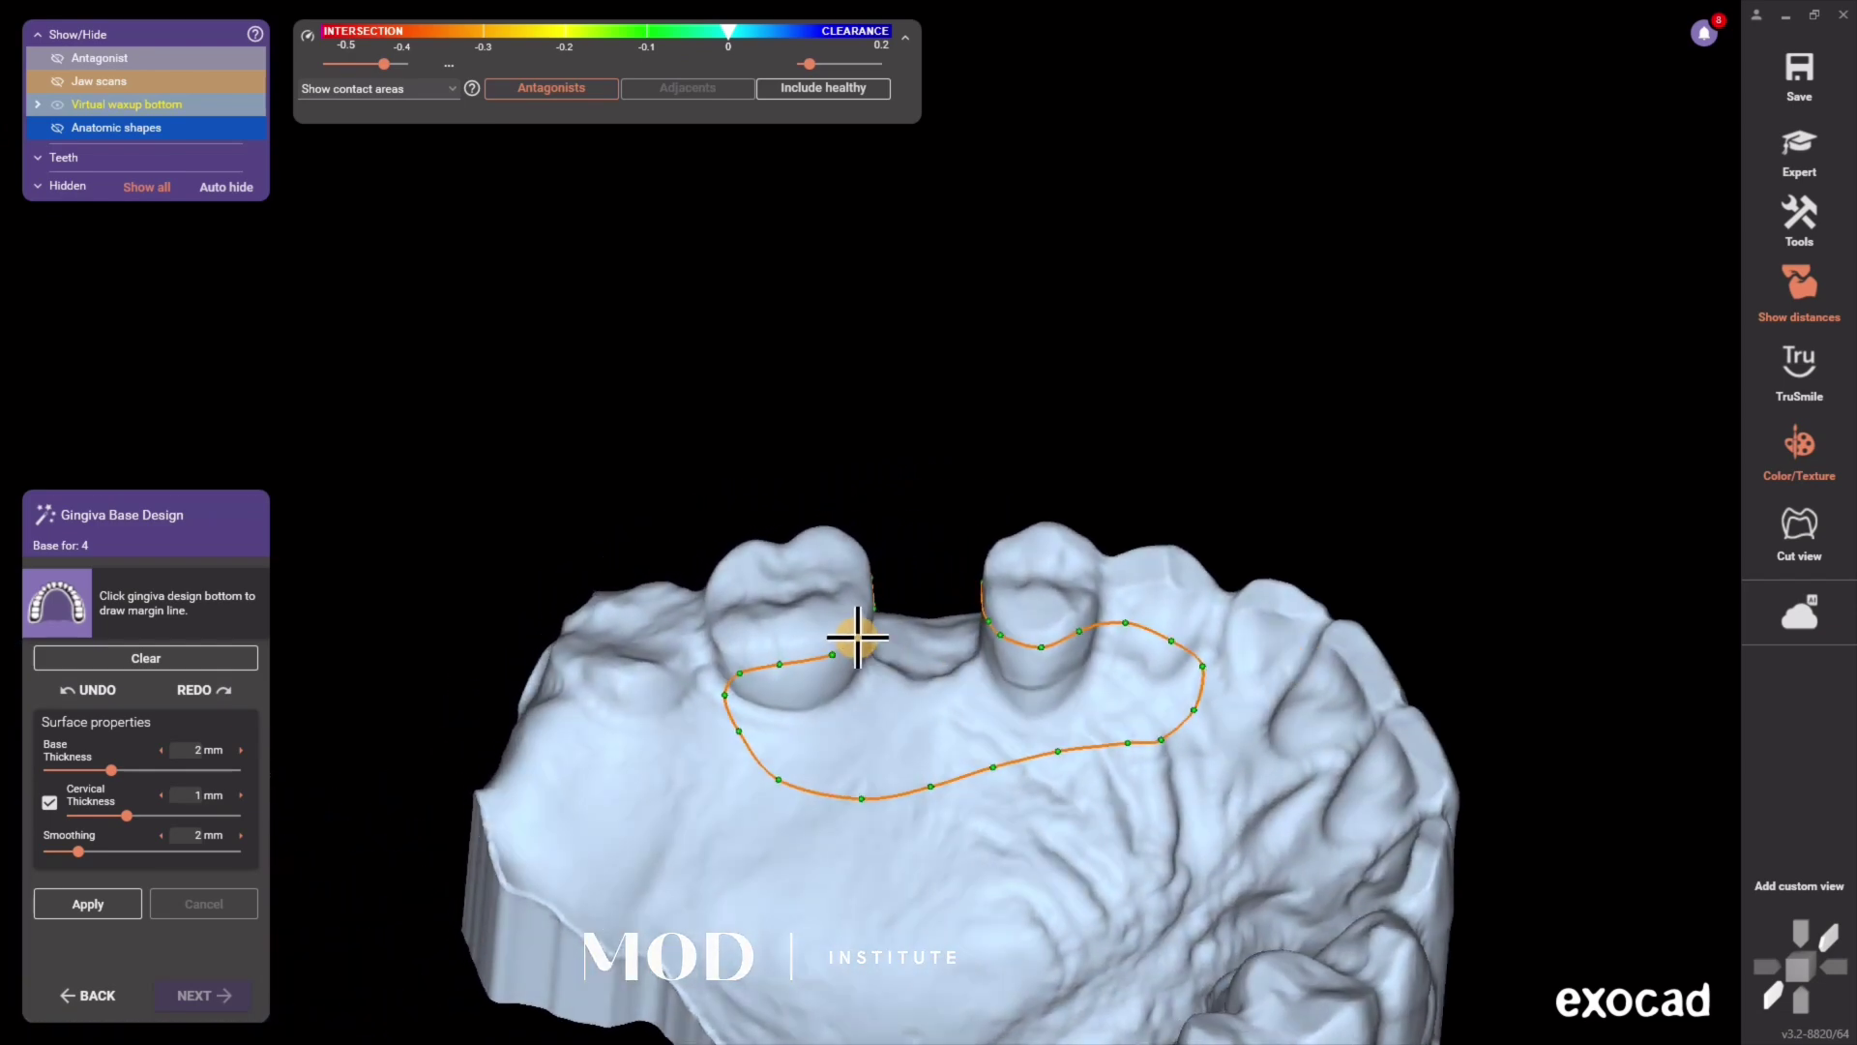
Step: Finish the margin line to generate the pink gingiva base and show the crown again
{"action": "left_click", "coordinate": [836, 655]}
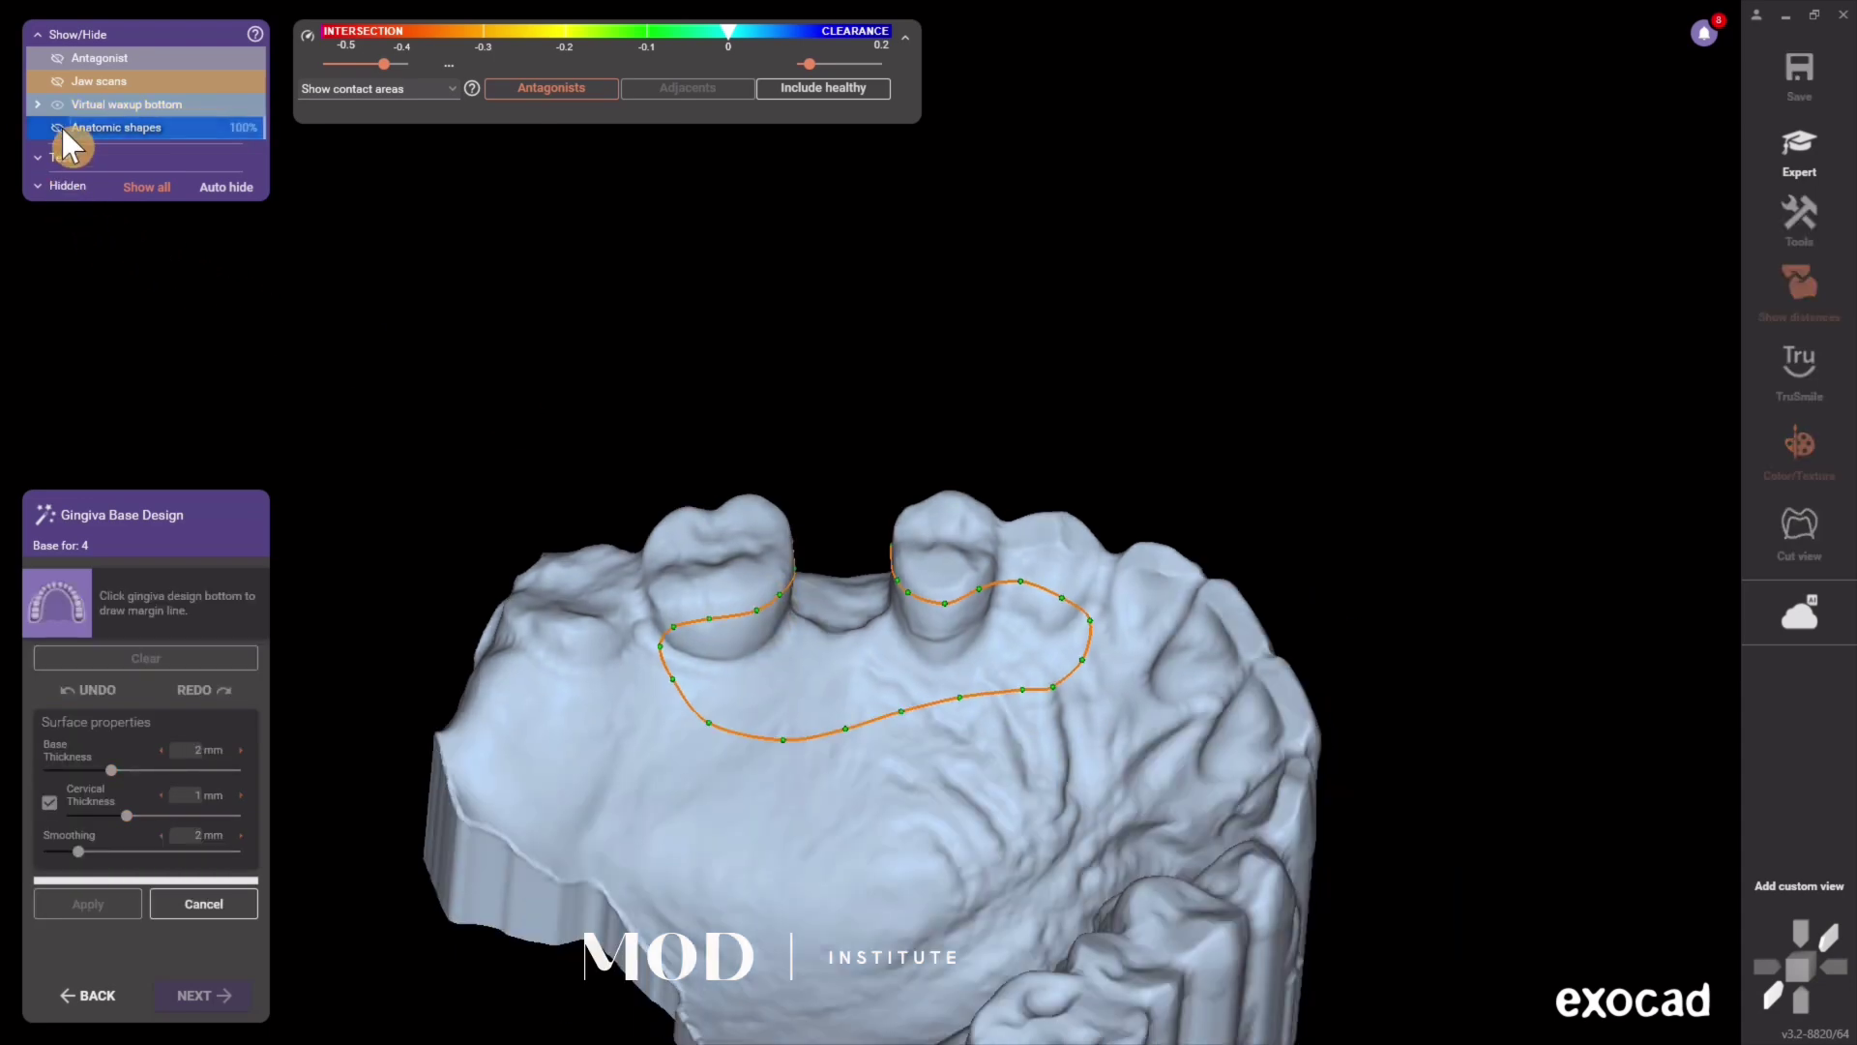
{"action": "left_click", "coordinate": [61, 125]}
{"action": "right_click_drag", "start_coordinate": [775, 717], "coordinate": [257, 995]}
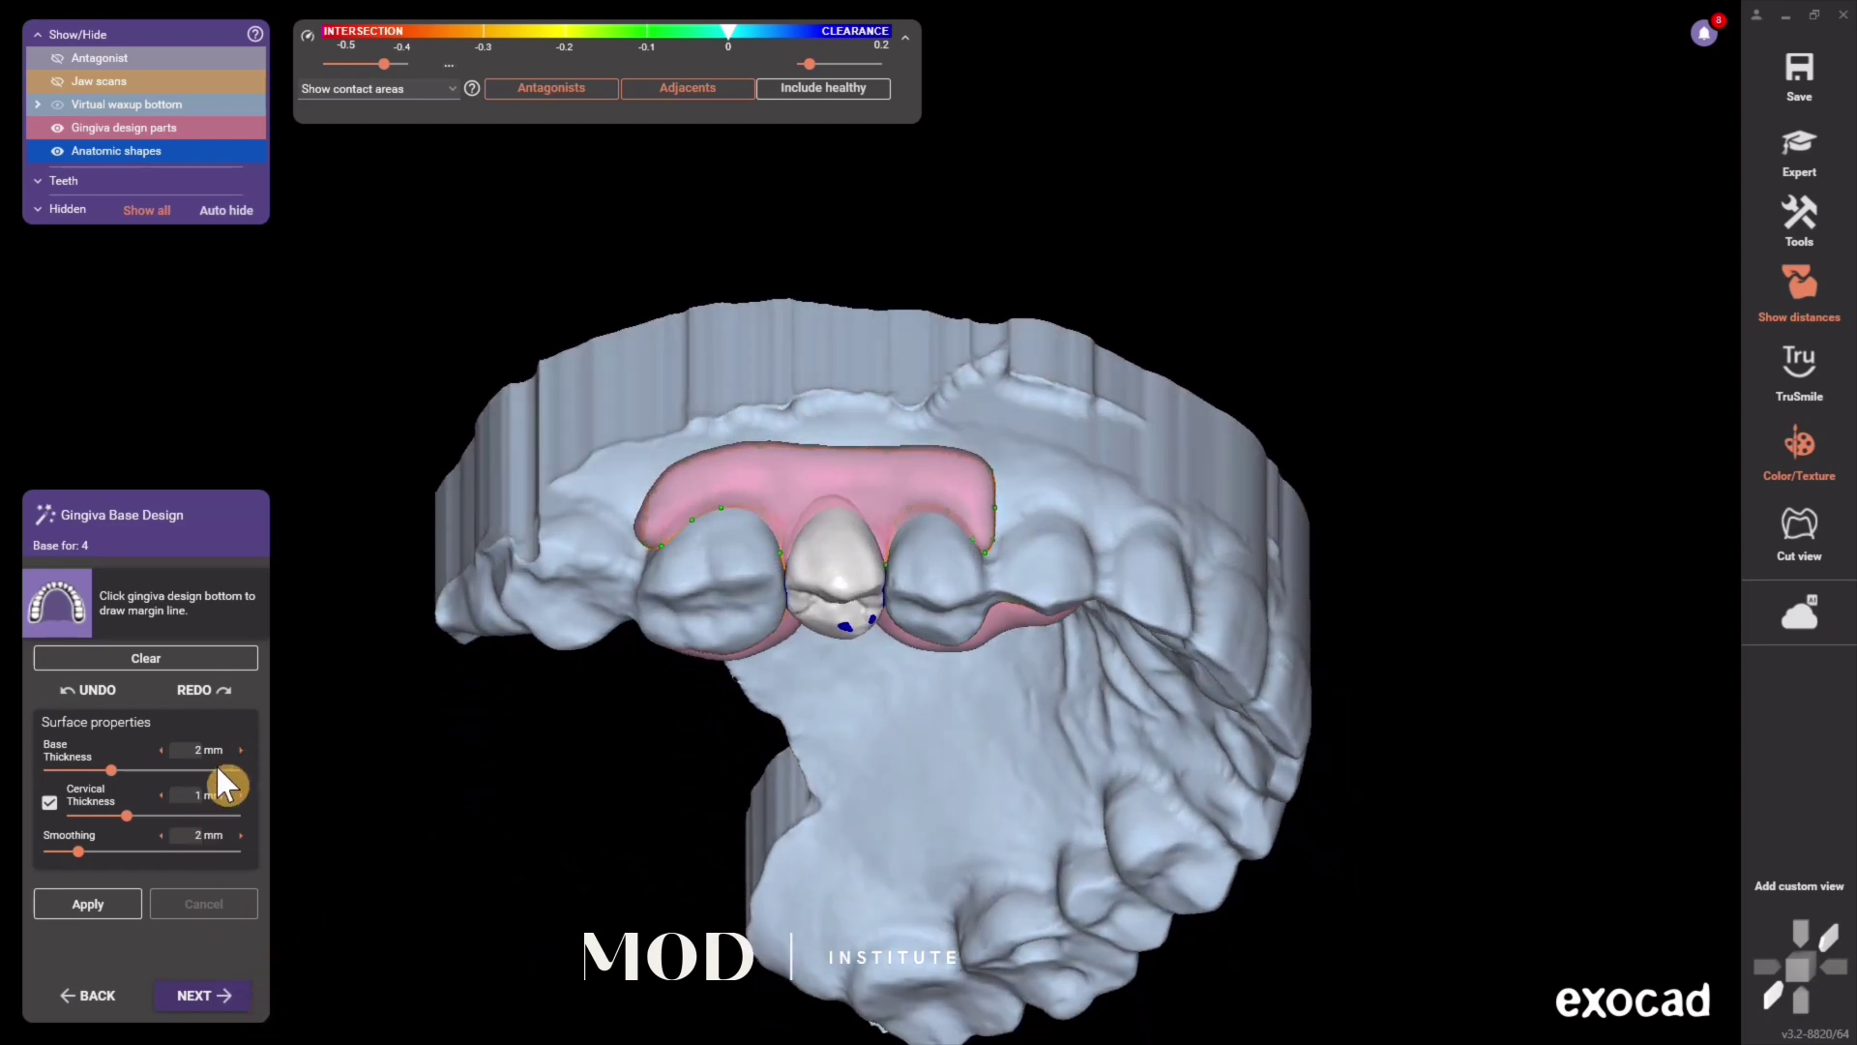
Step: Enter free gingiva forming with Keep bottom and boundary fixed and Interactively enforce thickness checked
{"action": "left_click", "coordinate": [220, 996]}
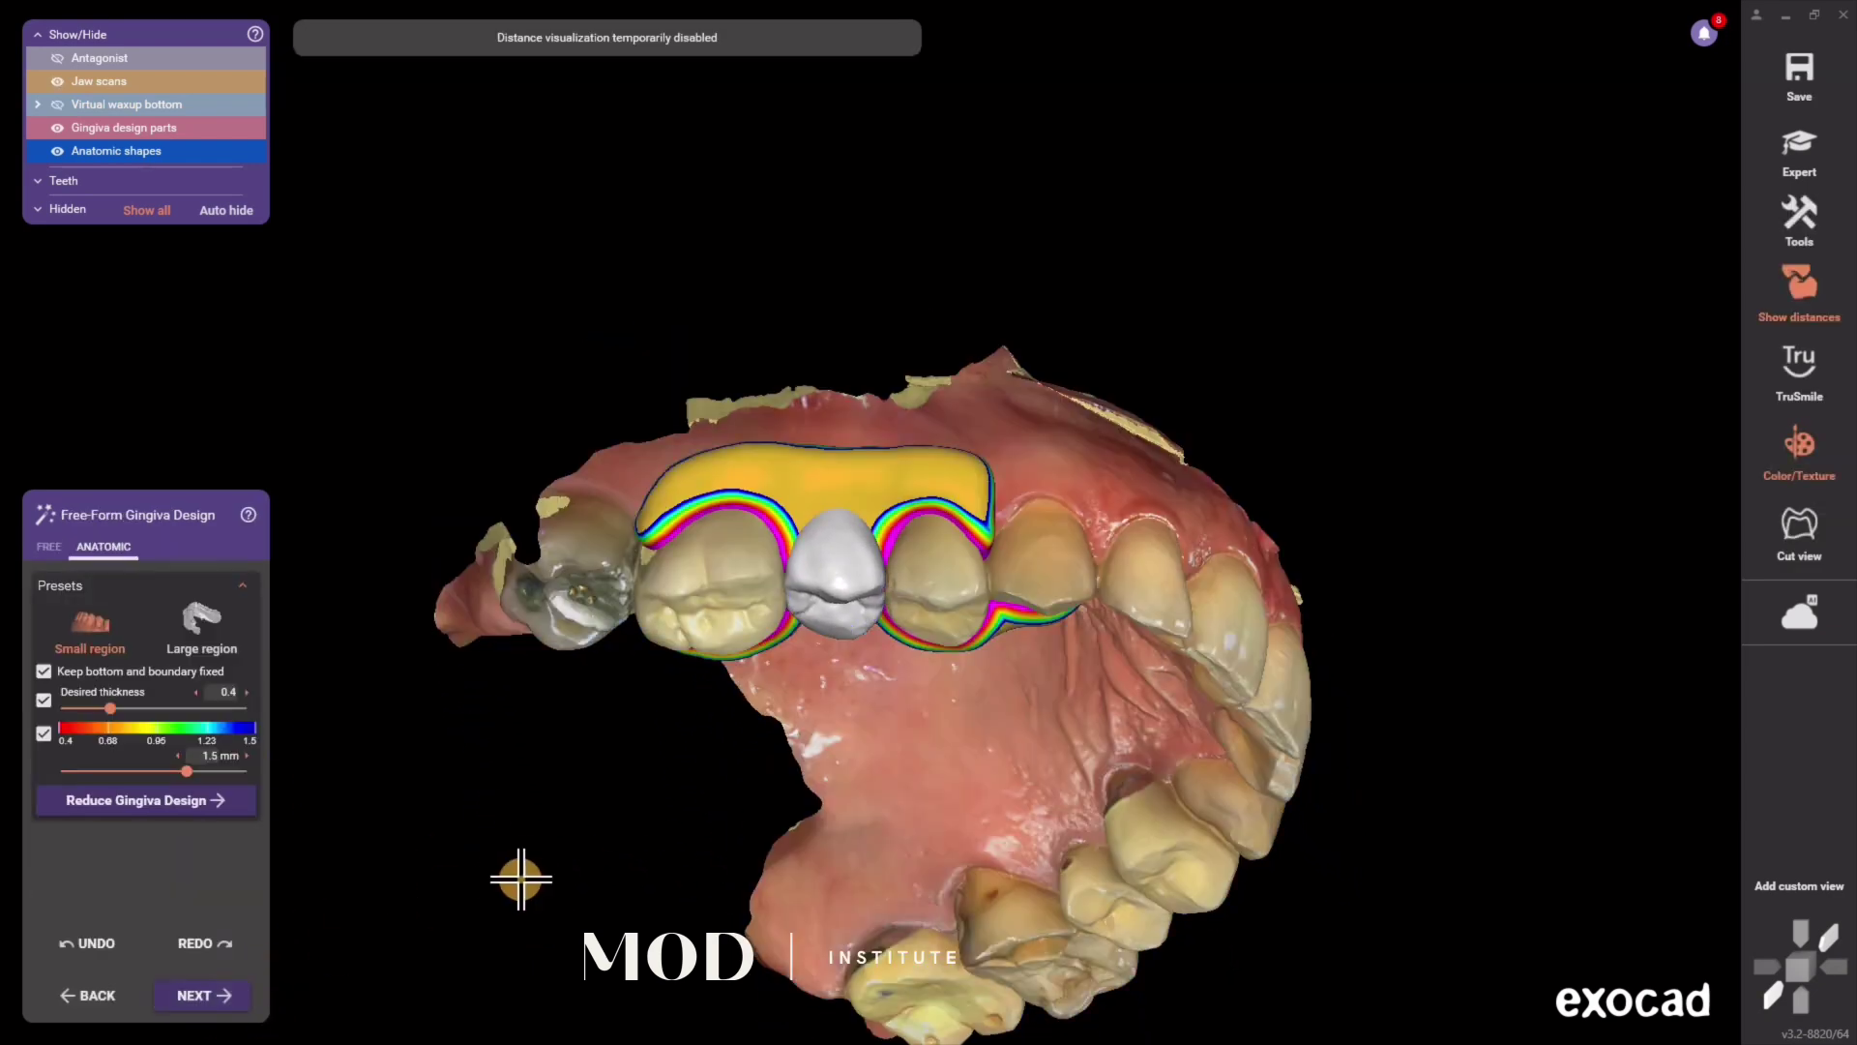
{"action": "left_click", "coordinate": [50, 546]}
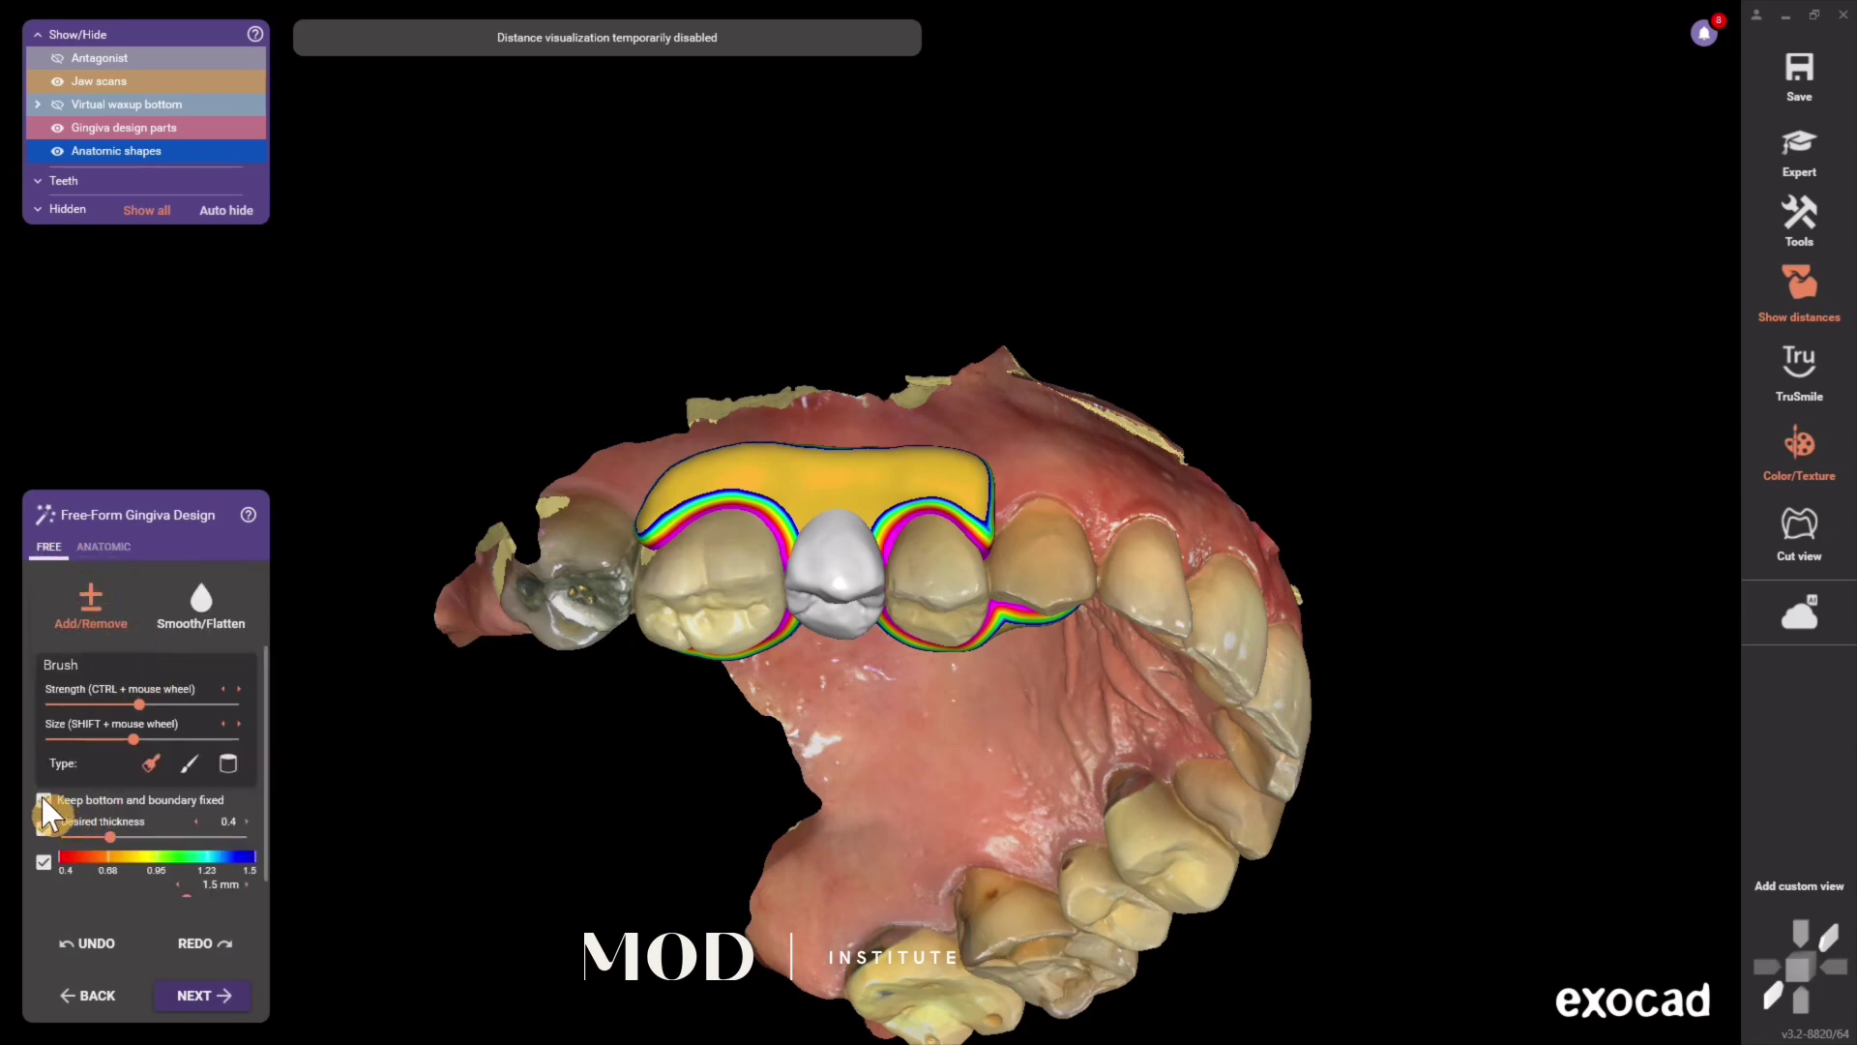
{"action": "left_click", "coordinate": [44, 828]}
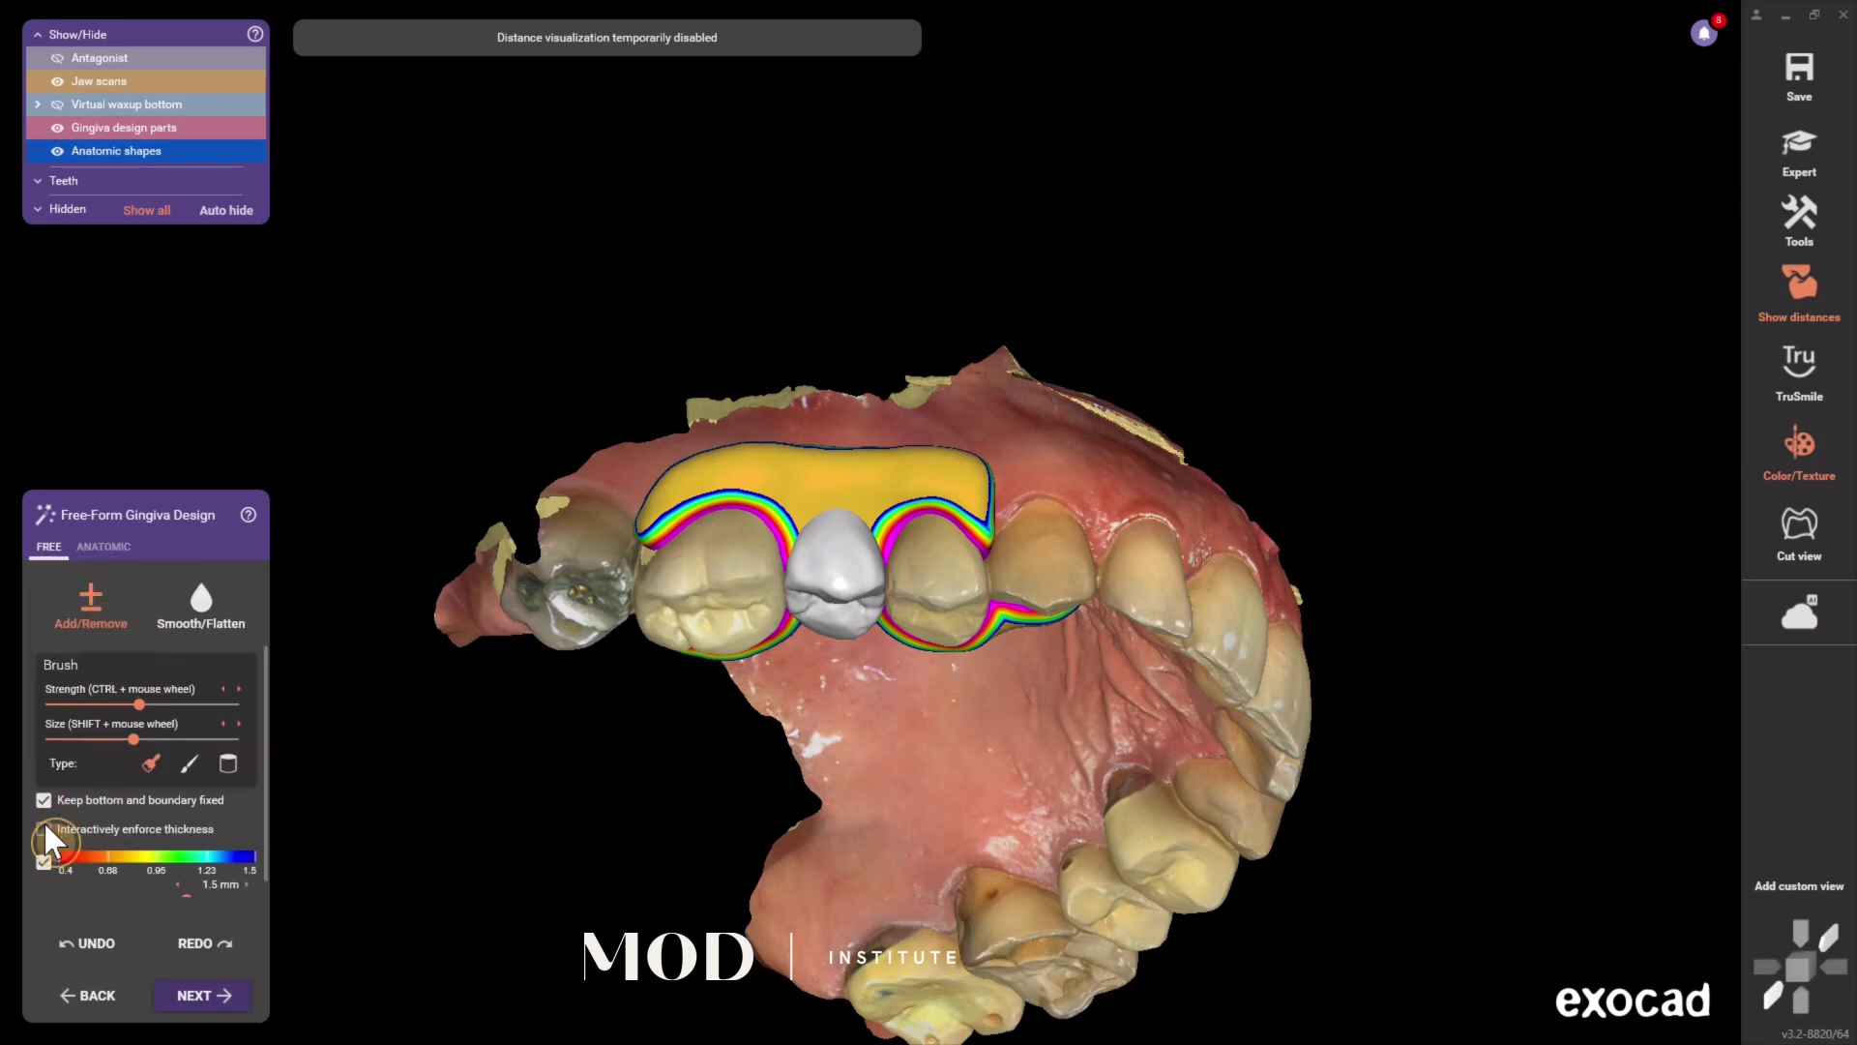
{"action": "left_click", "coordinate": [43, 828]}
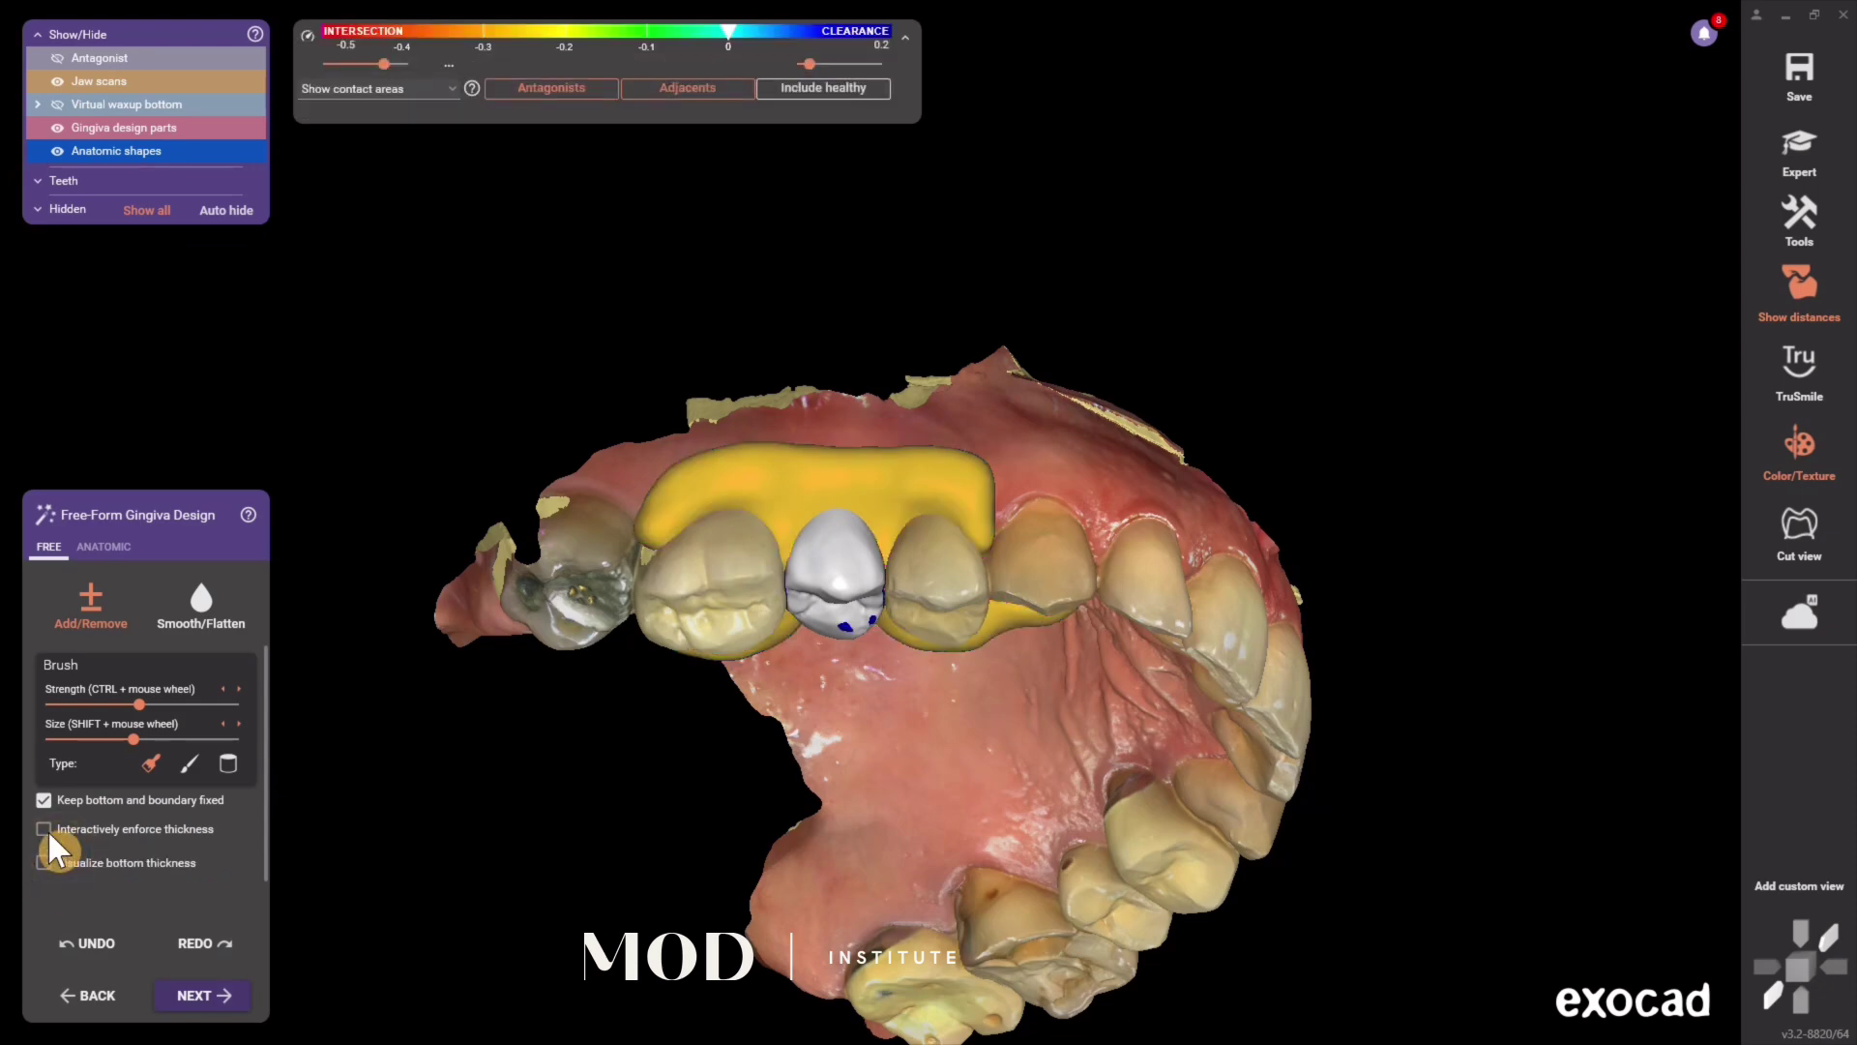
Step: Pick a smaller brush and build up a ridge on the yellow gingiva over the pontic
{"action": "left_click", "coordinate": [190, 764]}
{"action": "mouse_move", "coordinate": [716, 629]}
{"action": "right_mouse_down"}
{"action": "mouse_move", "coordinate": [758, 613]}
{"action": "mouse_move", "coordinate": [841, 677]}
{"action": "mouse_move", "coordinate": [746, 539]}
{"action": "right_mouse_up"}
{"action": "scroll", "coordinate": [801, 571], "scroll_direction": "up", "scroll_amount": 2}
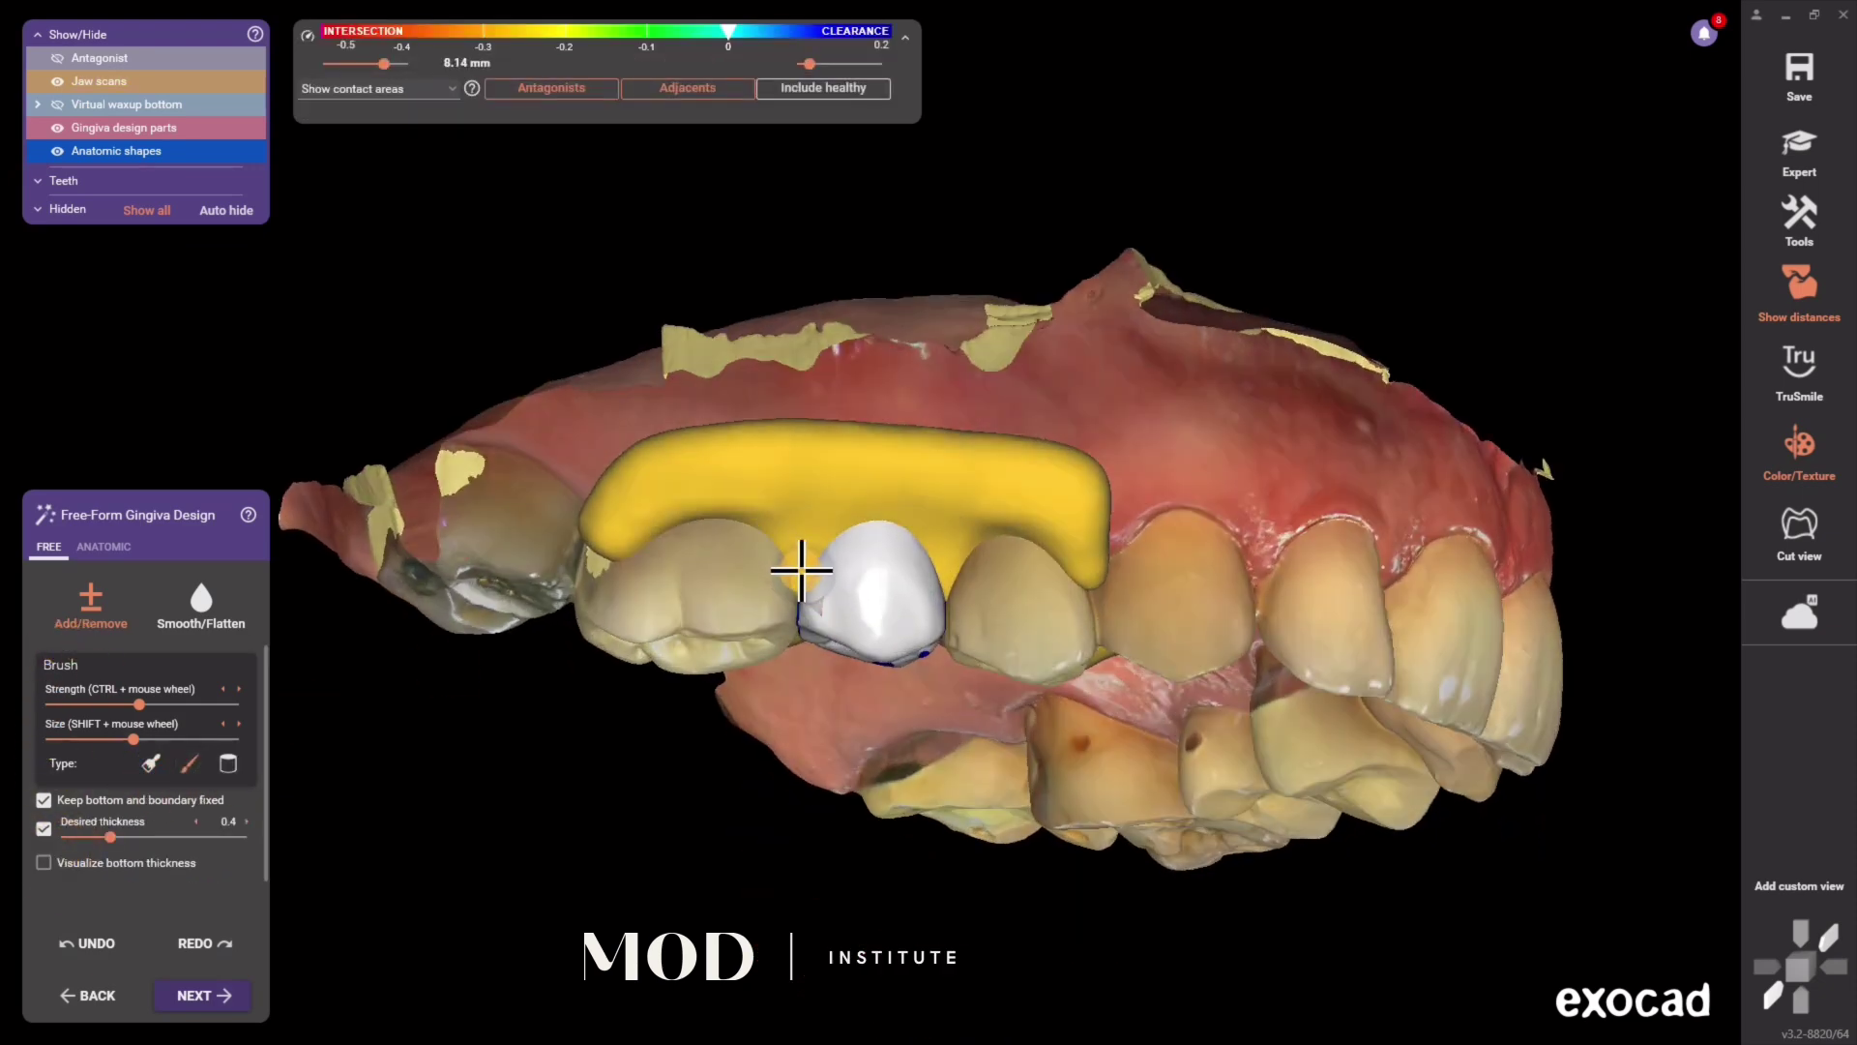
{"action": "left_click", "coordinate": [114, 739]}
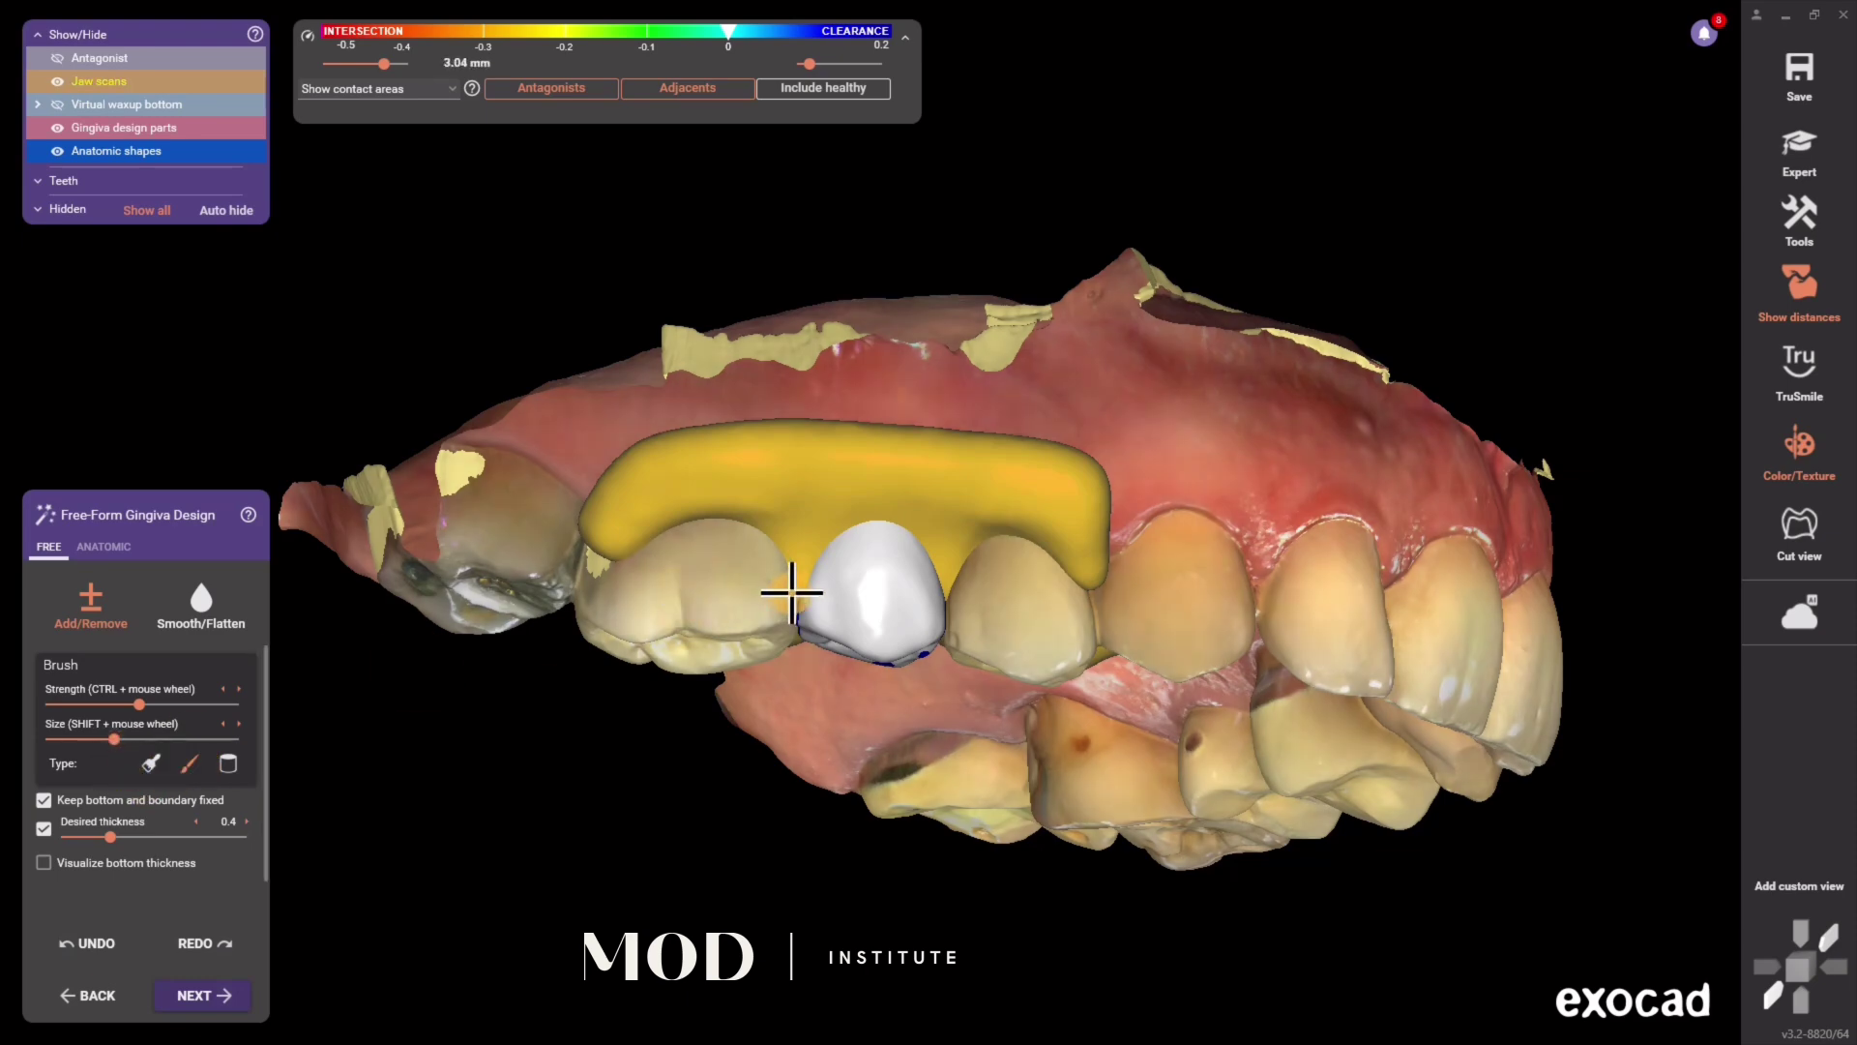
{"action": "mouse_move", "coordinate": [833, 535]}
{"action": "left_mouse_down"}
{"action": "mouse_move", "coordinate": [861, 514]}
{"action": "mouse_move", "coordinate": [911, 528]}
{"action": "left_mouse_up"}
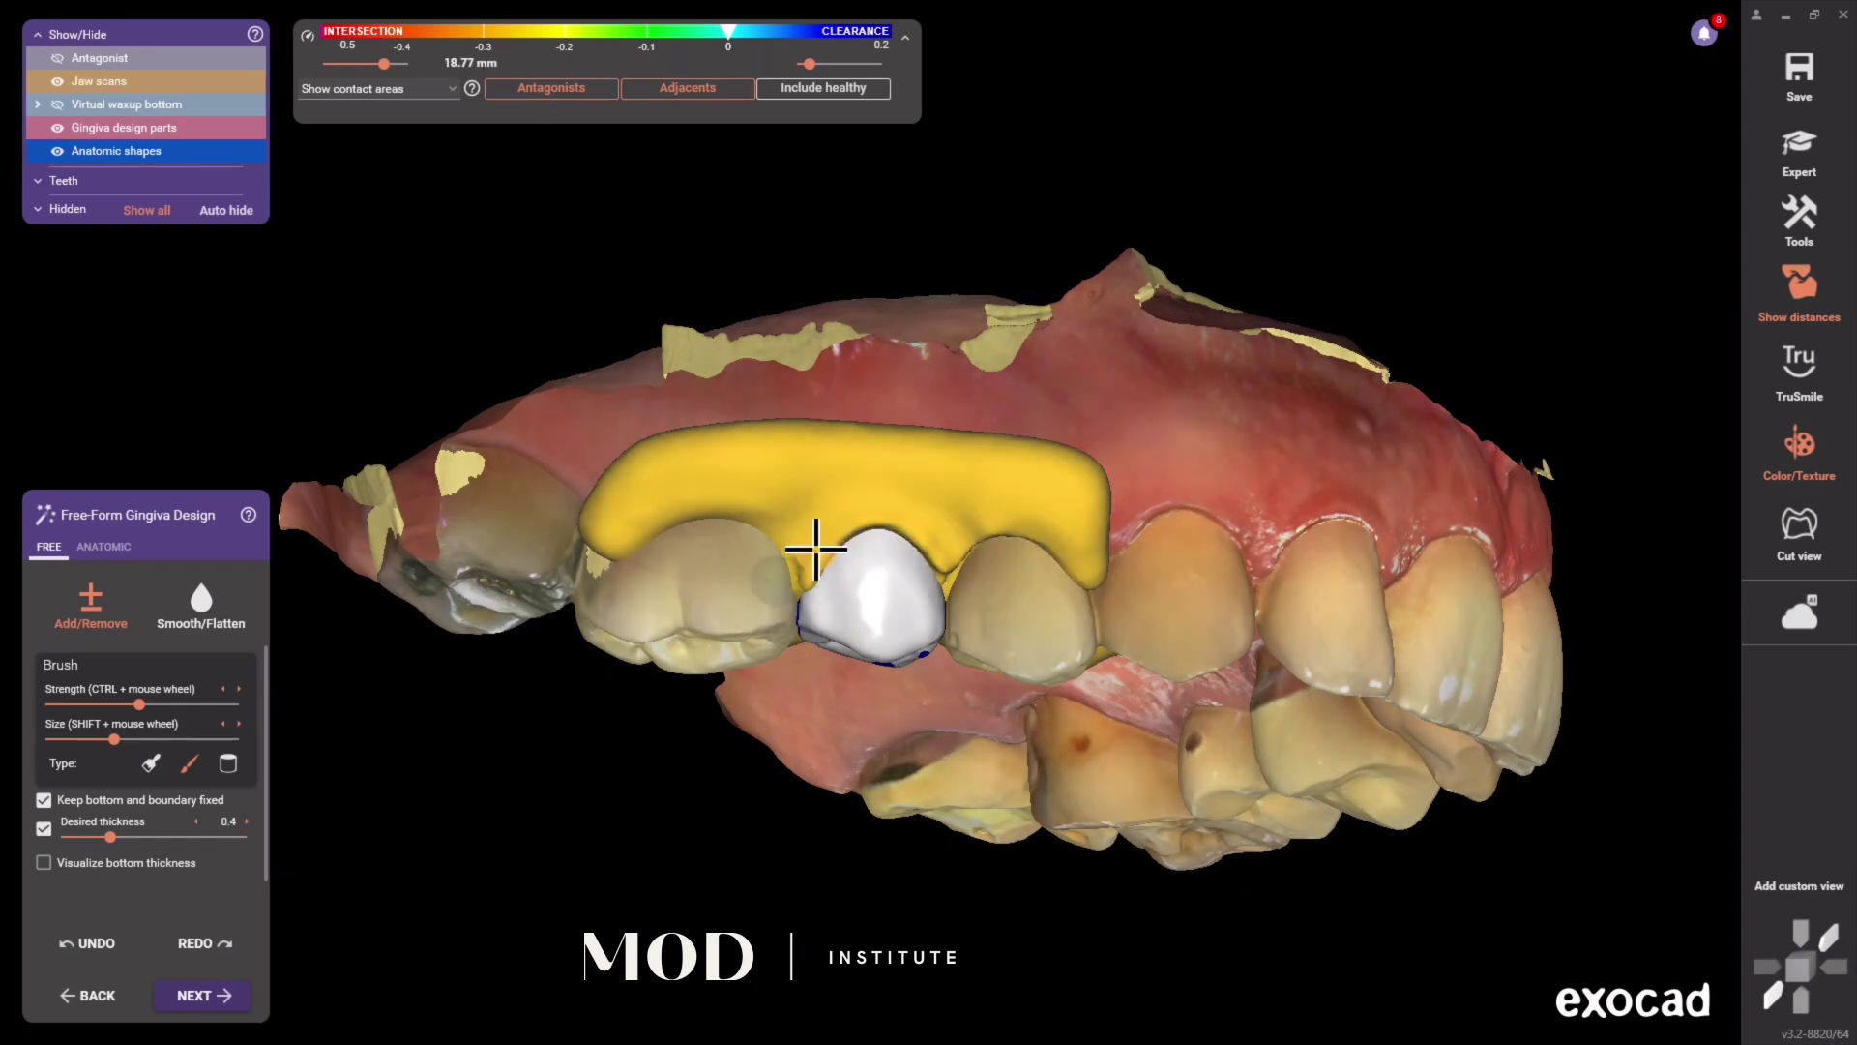
{"action": "mouse_move", "coordinate": [815, 531]}
{"action": "left_mouse_down"}
{"action": "mouse_move", "coordinate": [832, 466]}
{"action": "mouse_move", "coordinate": [954, 532]}
{"action": "mouse_move", "coordinate": [925, 464]}
{"action": "mouse_move", "coordinate": [769, 520]}
{"action": "mouse_move", "coordinate": [683, 514]}
{"action": "mouse_move", "coordinate": [695, 458]}
{"action": "mouse_move", "coordinate": [742, 529]}
{"action": "left_mouse_up"}
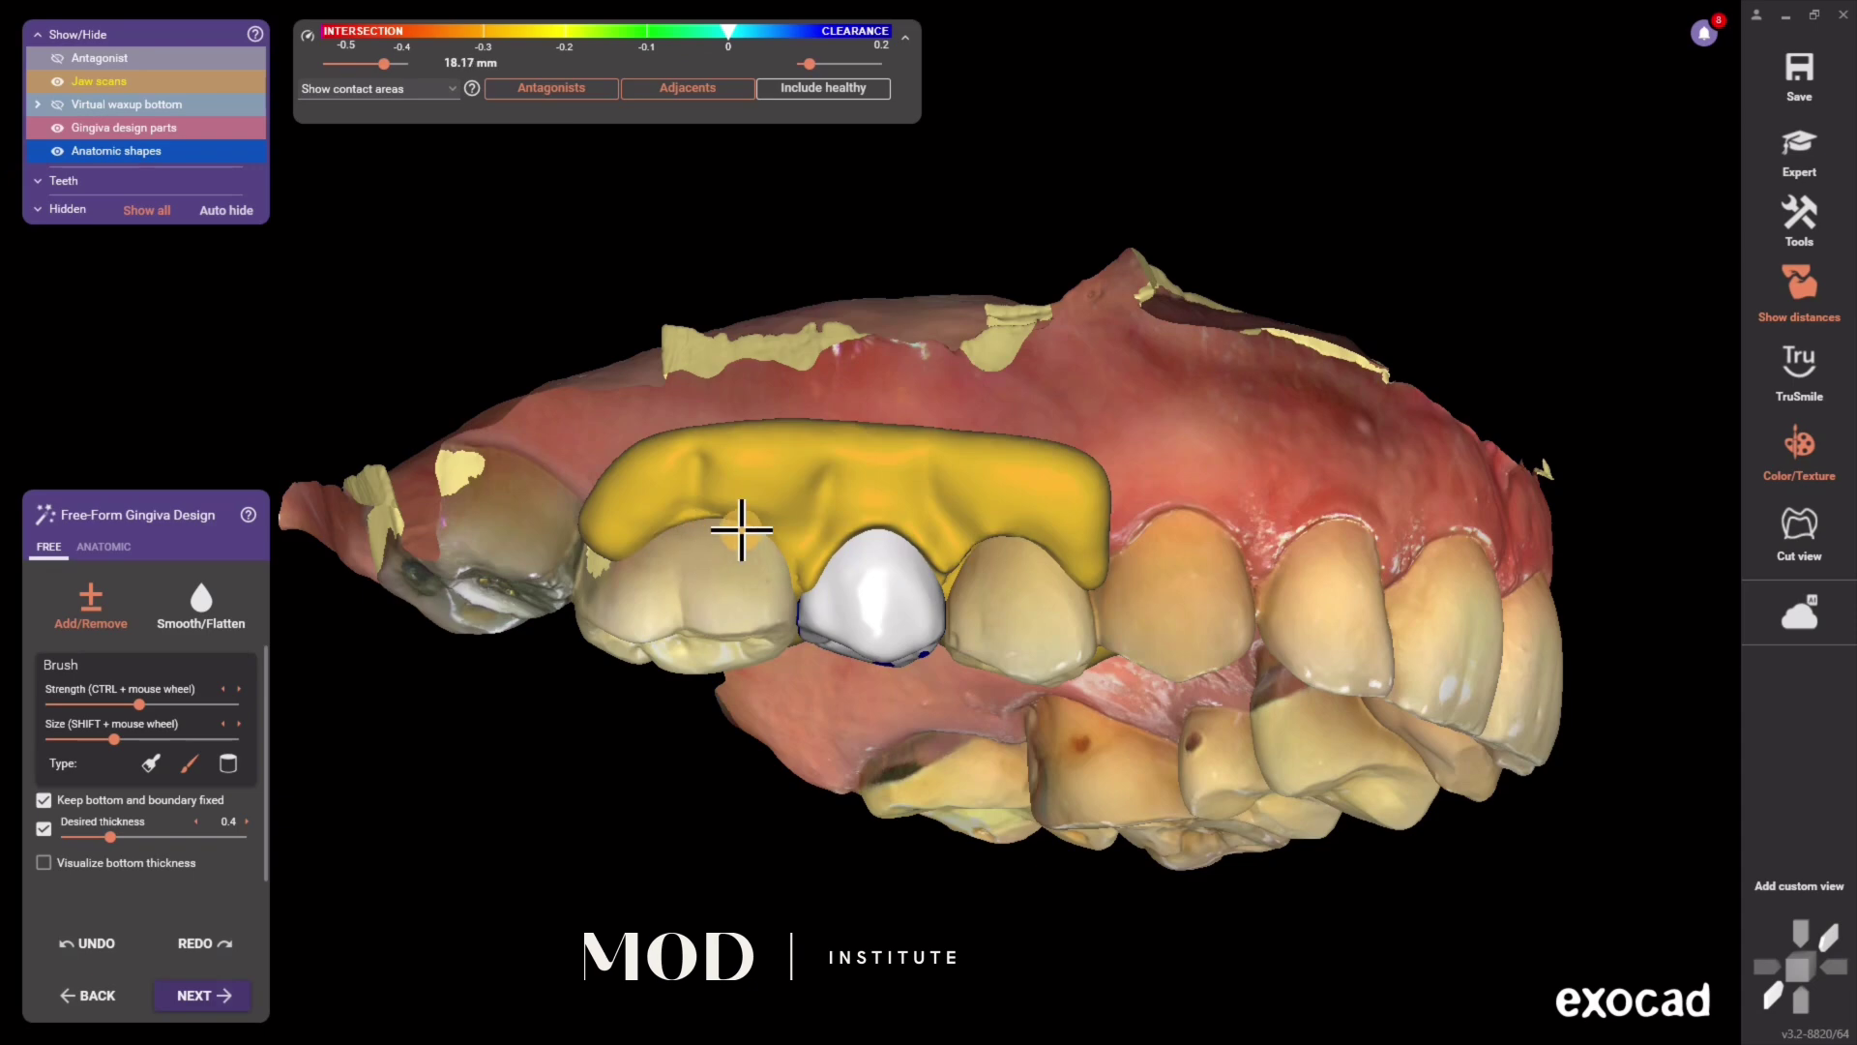
{"action": "right_click_drag", "start_coordinate": [825, 551], "coordinate": [825, 557]}
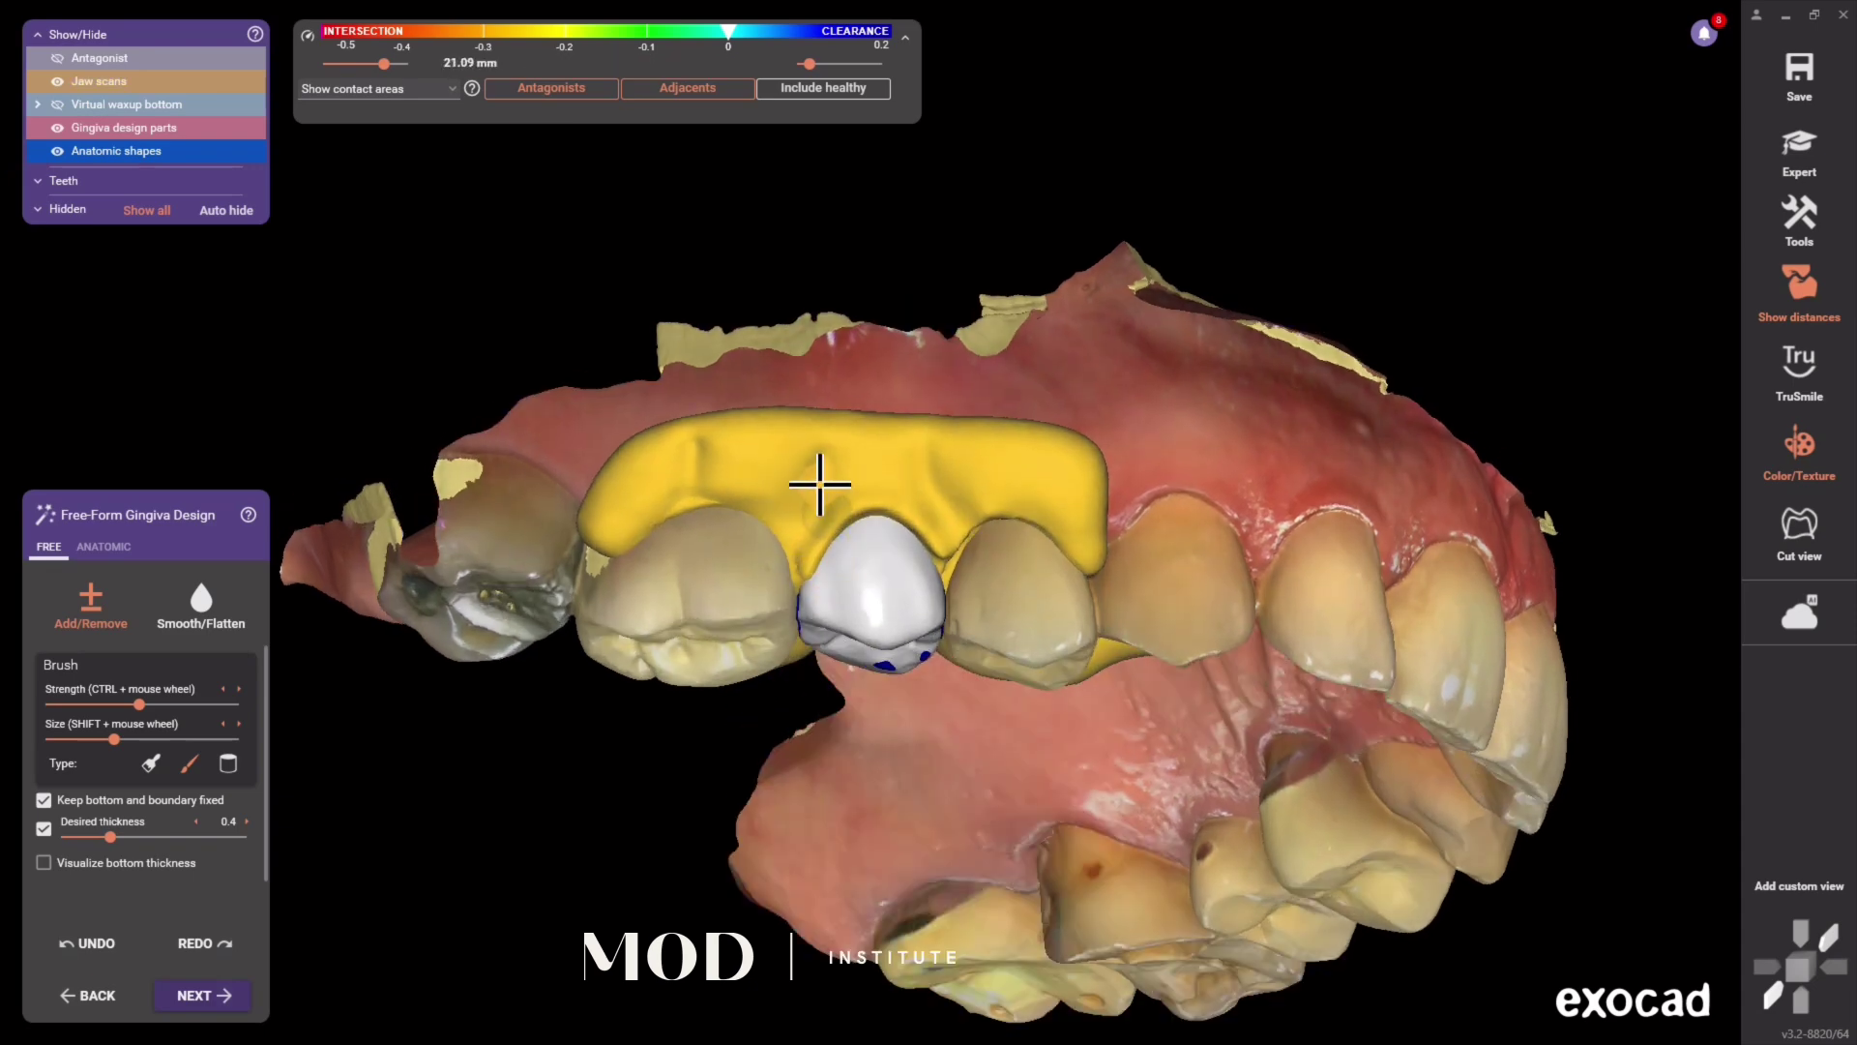
{"action": "right_click_drag", "start_coordinate": [829, 489], "coordinate": [705, 602]}
Step: With Smooth/Flatten and Visualize bottom thickness on, smooth away the gingiva's thin spot
{"action": "left_click", "coordinate": [199, 605]}
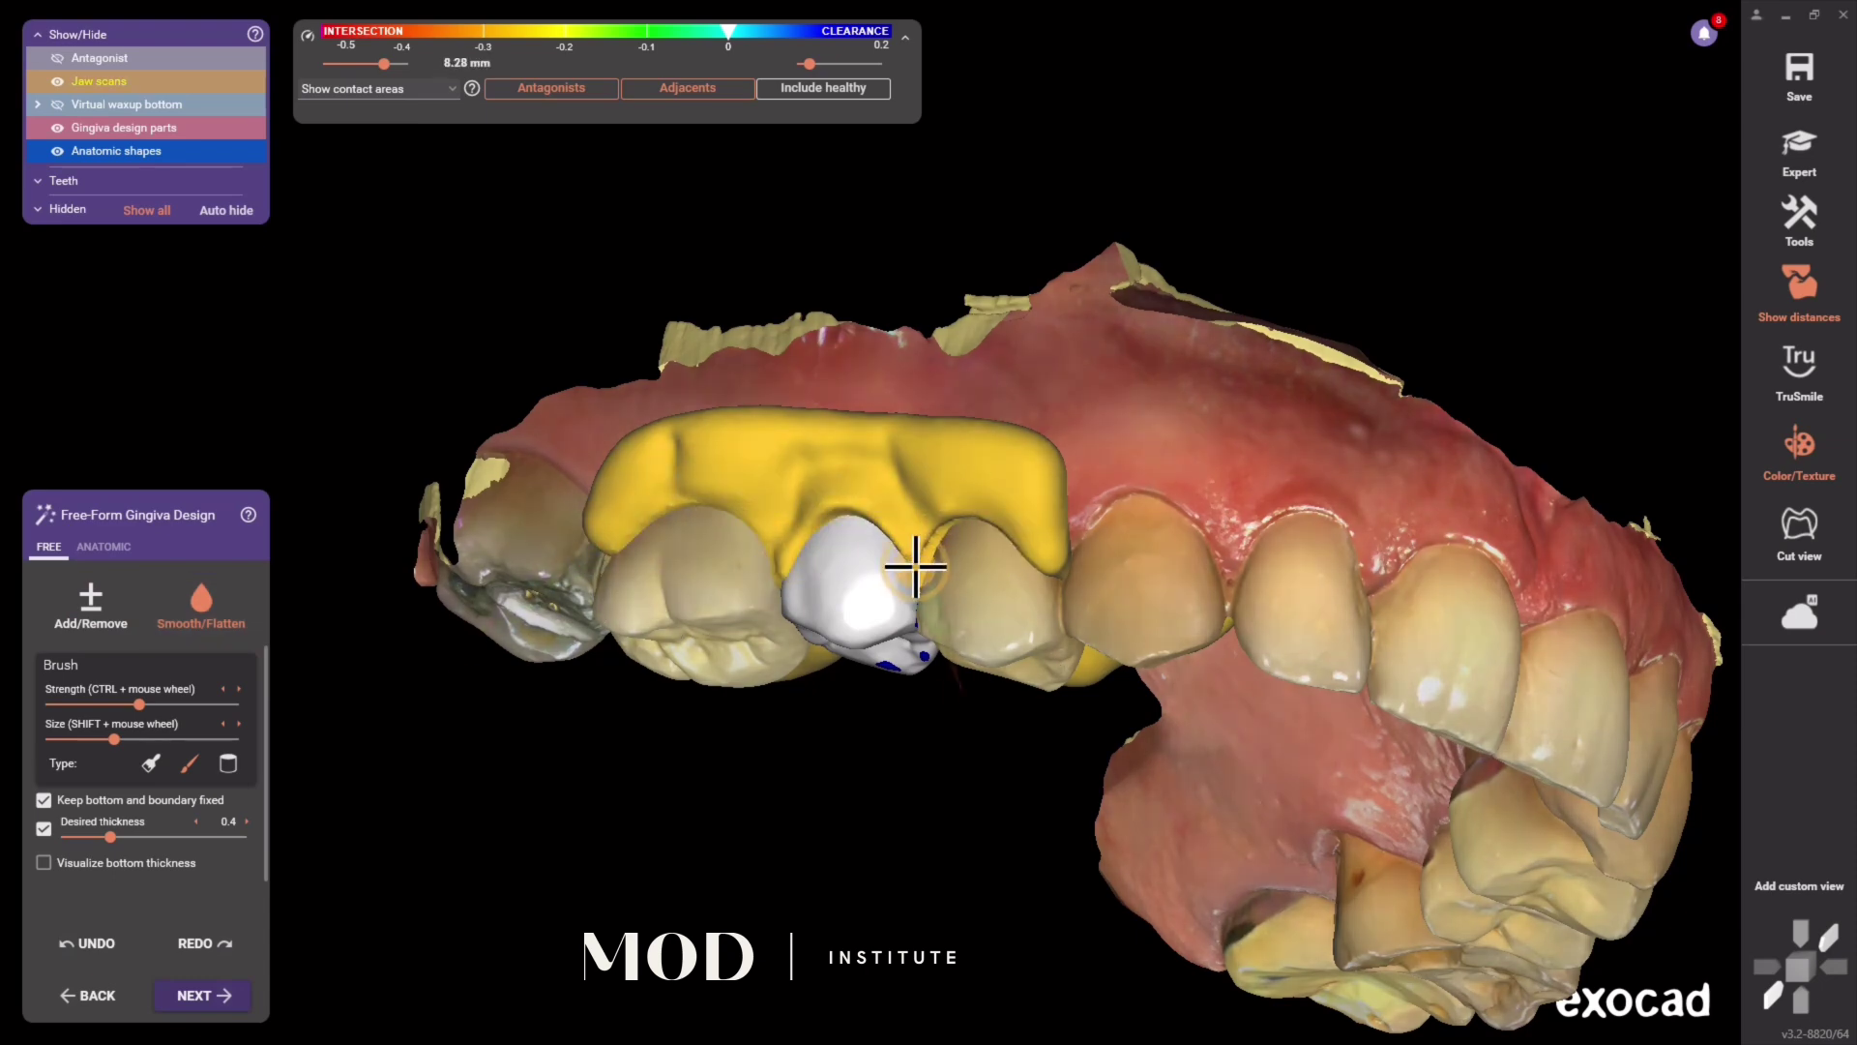
{"action": "right_click_drag", "start_coordinate": [959, 515], "coordinate": [1053, 523]}
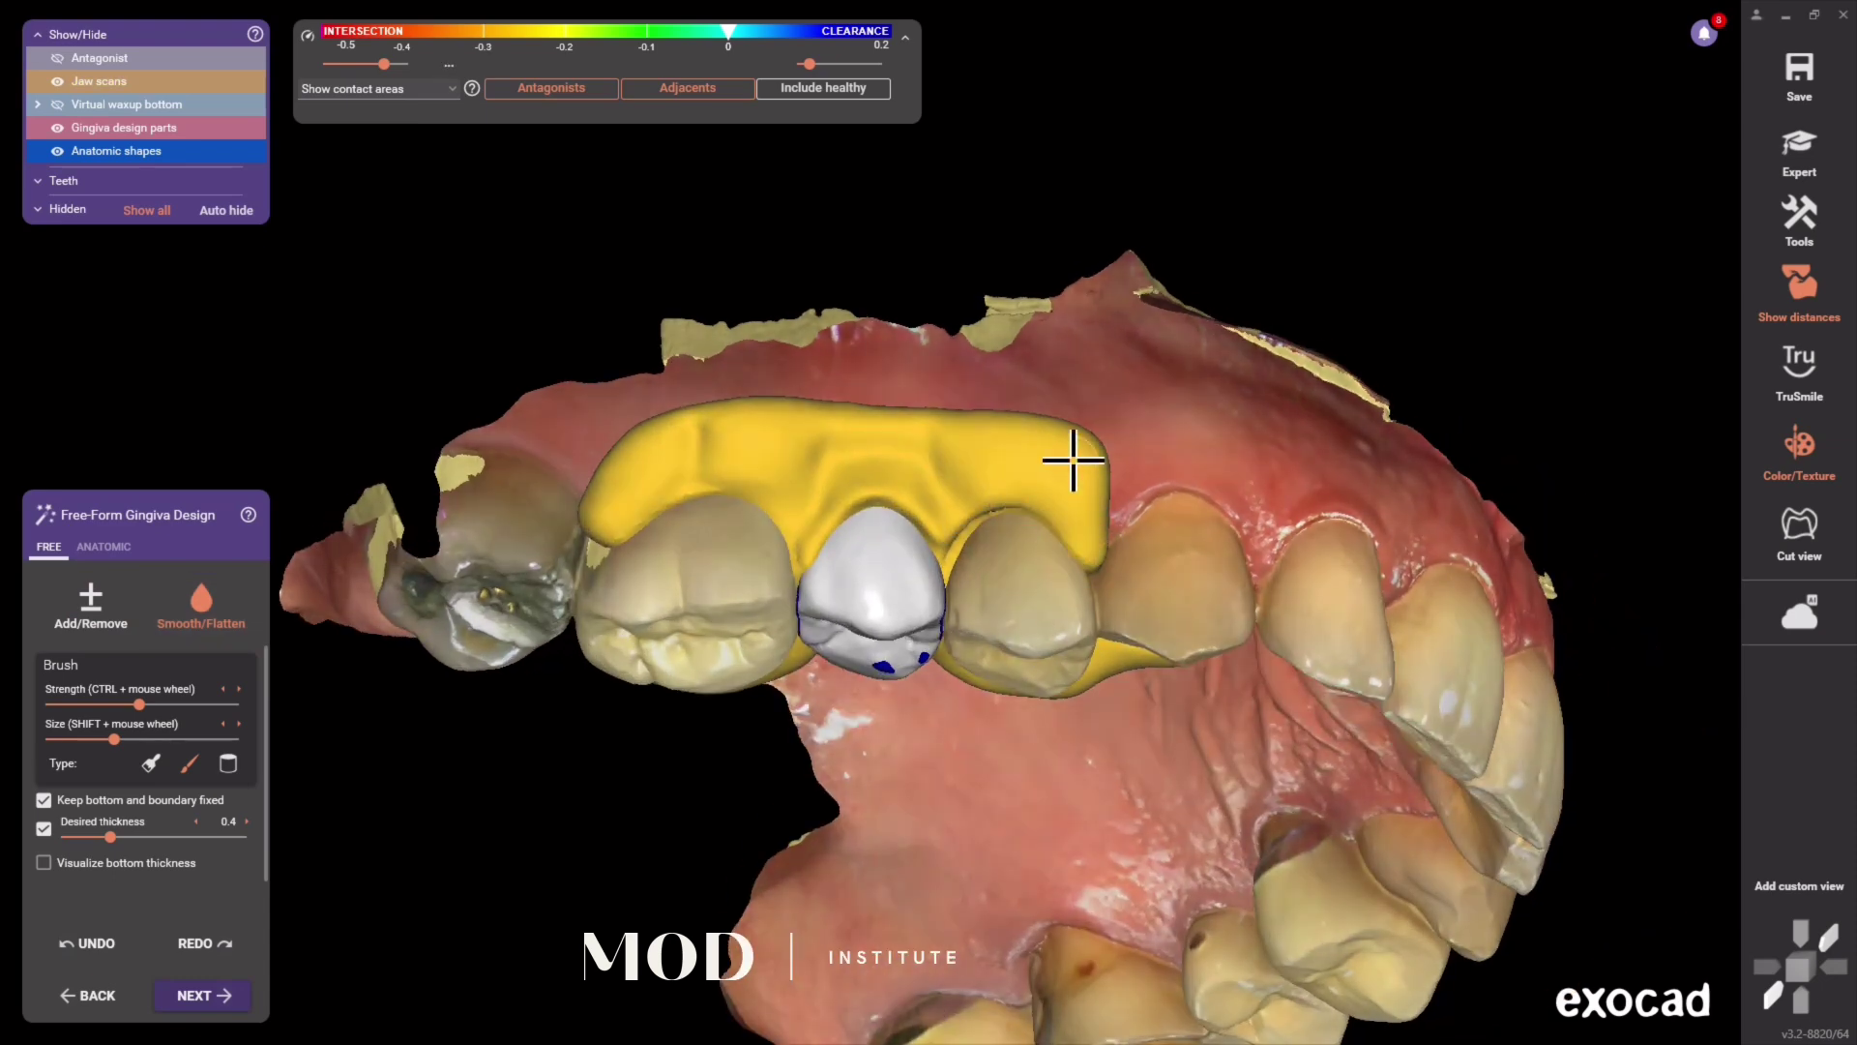
{"action": "left_click_drag", "start_coordinate": [114, 739], "coordinate": [152, 740]}
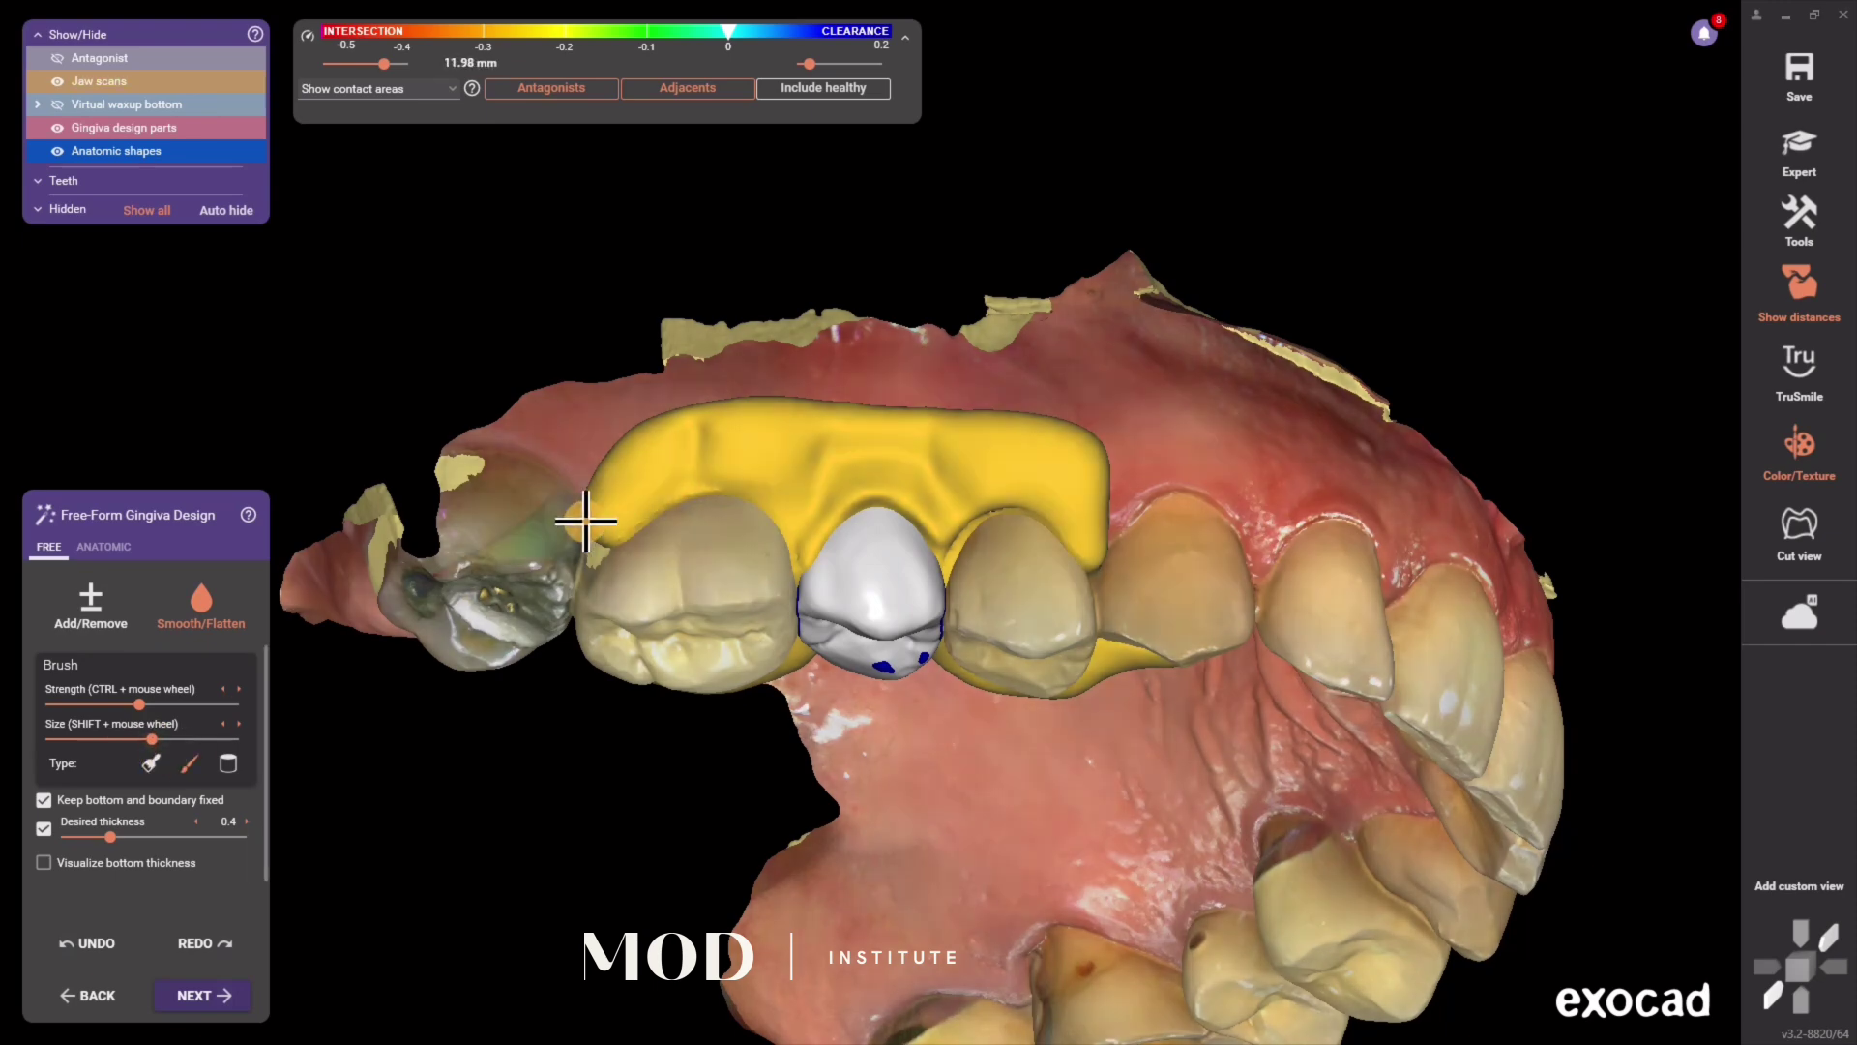
{"action": "left_click", "coordinate": [43, 862]}
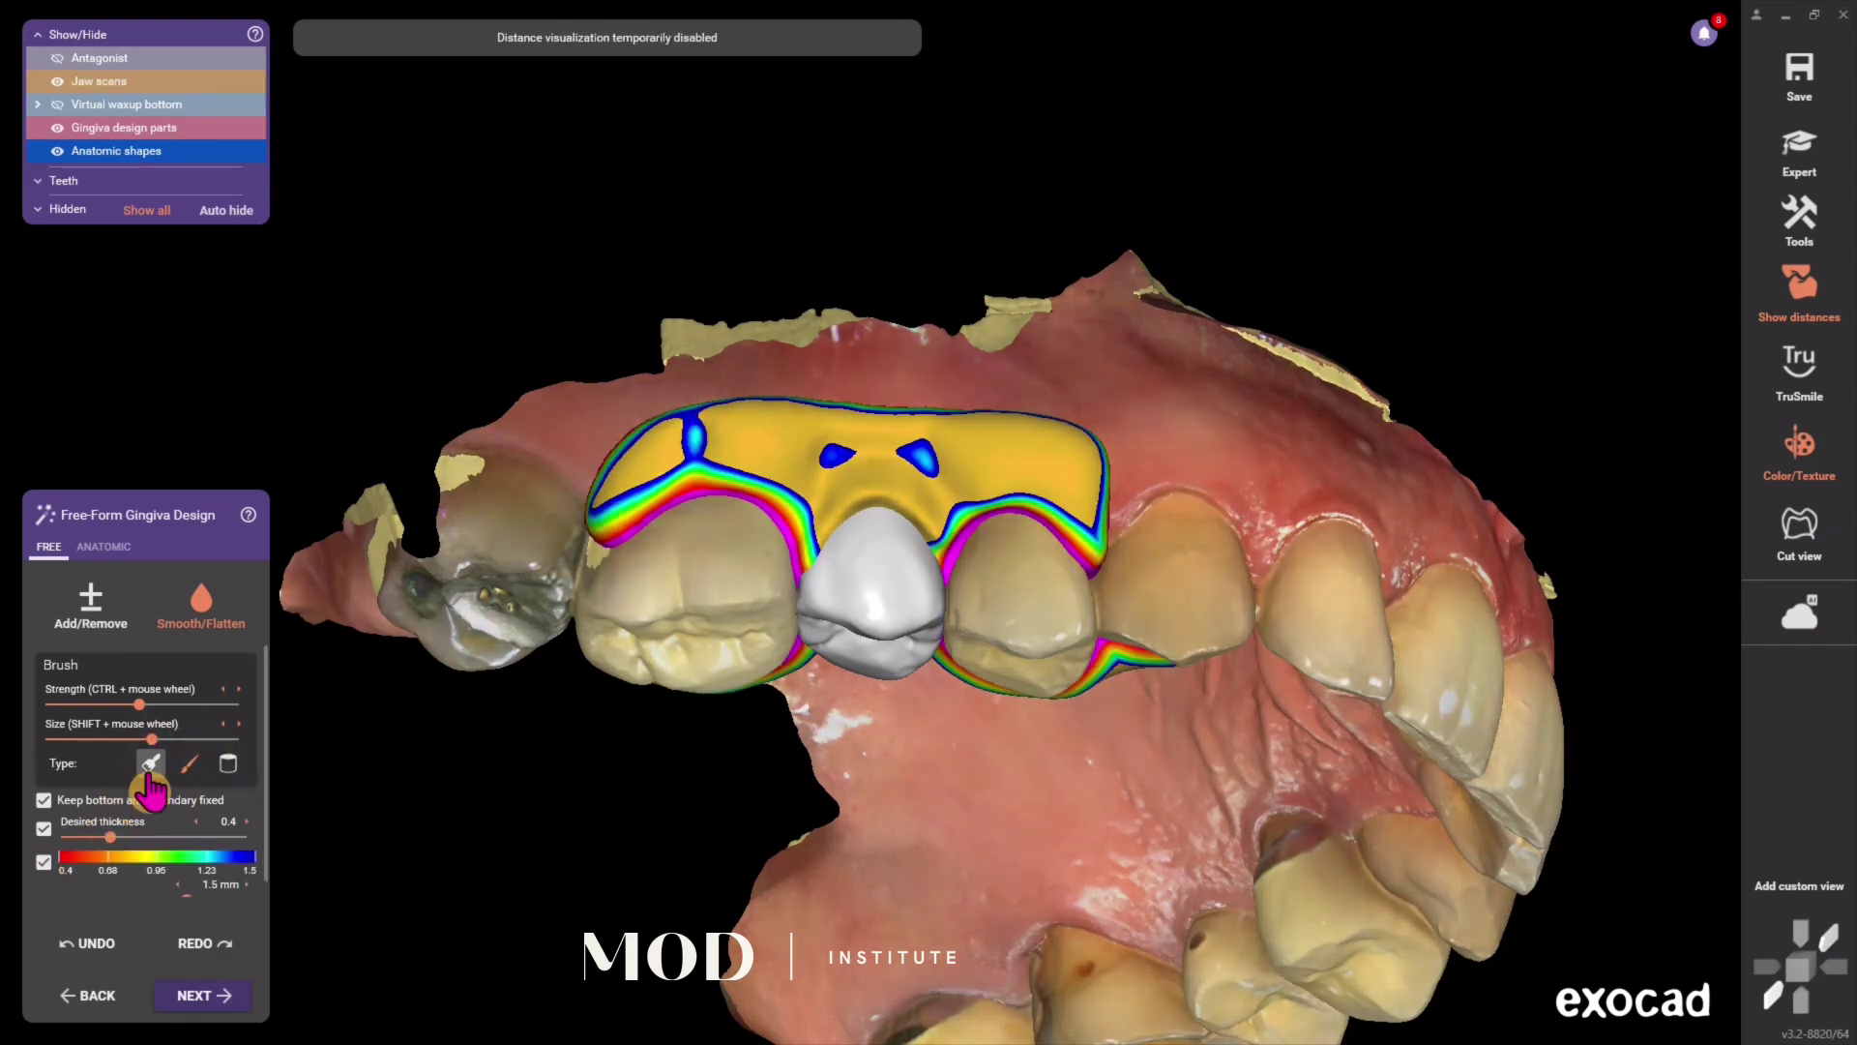
{"action": "left_click", "coordinate": [88, 739]}
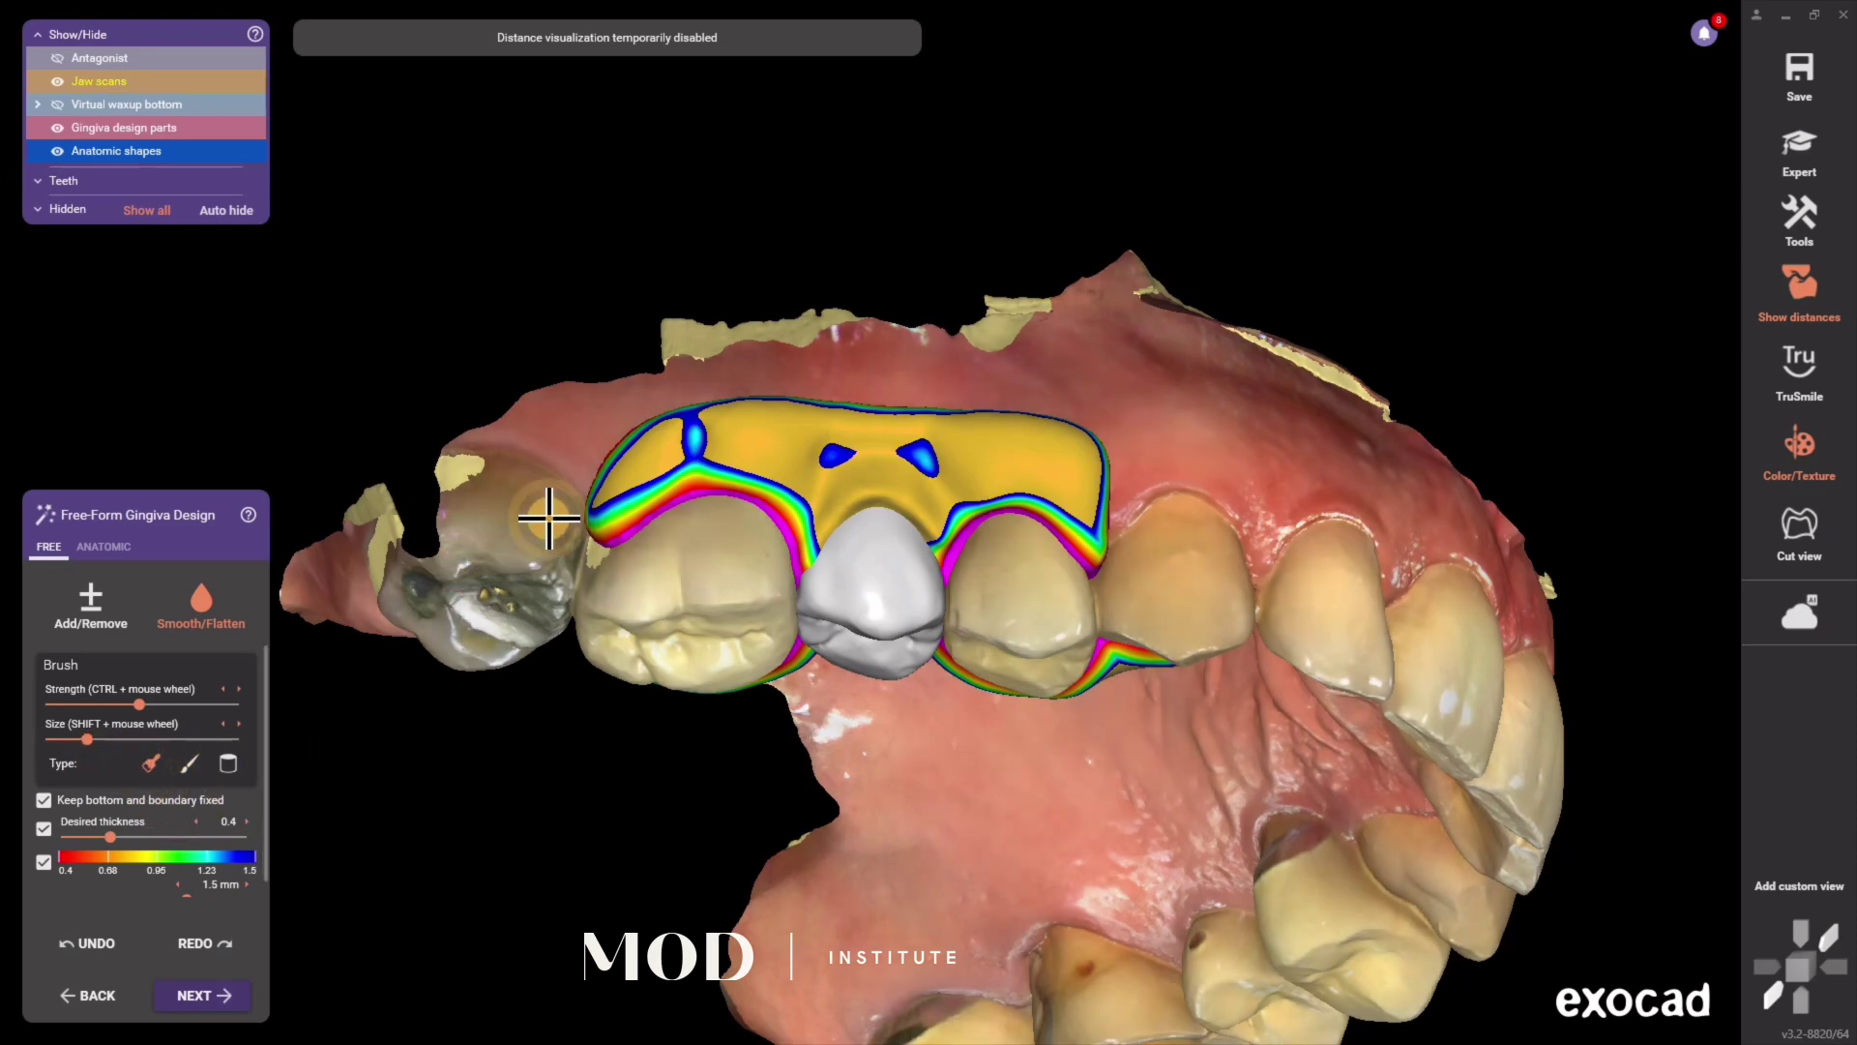
{"action": "mouse_move", "coordinate": [729, 409]}
{"action": "left_mouse_down"}
{"action": "mouse_move", "coordinate": [1025, 426]}
{"action": "mouse_move", "coordinate": [1065, 450]}
{"action": "mouse_move", "coordinate": [1098, 537]}
{"action": "left_mouse_up"}
Step: Smooth the gingiva along its length, left edge and upper edge between the teeth
{"action": "right_click_drag", "start_coordinate": [1097, 537], "coordinate": [1090, 624]}
{"action": "mouse_move", "coordinate": [1143, 645]}
{"action": "left_mouse_down"}
{"action": "mouse_move", "coordinate": [1050, 708]}
{"action": "mouse_move", "coordinate": [970, 697]}
{"action": "left_mouse_up"}
{"action": "right_click_drag", "start_coordinate": [971, 697], "coordinate": [945, 696]}
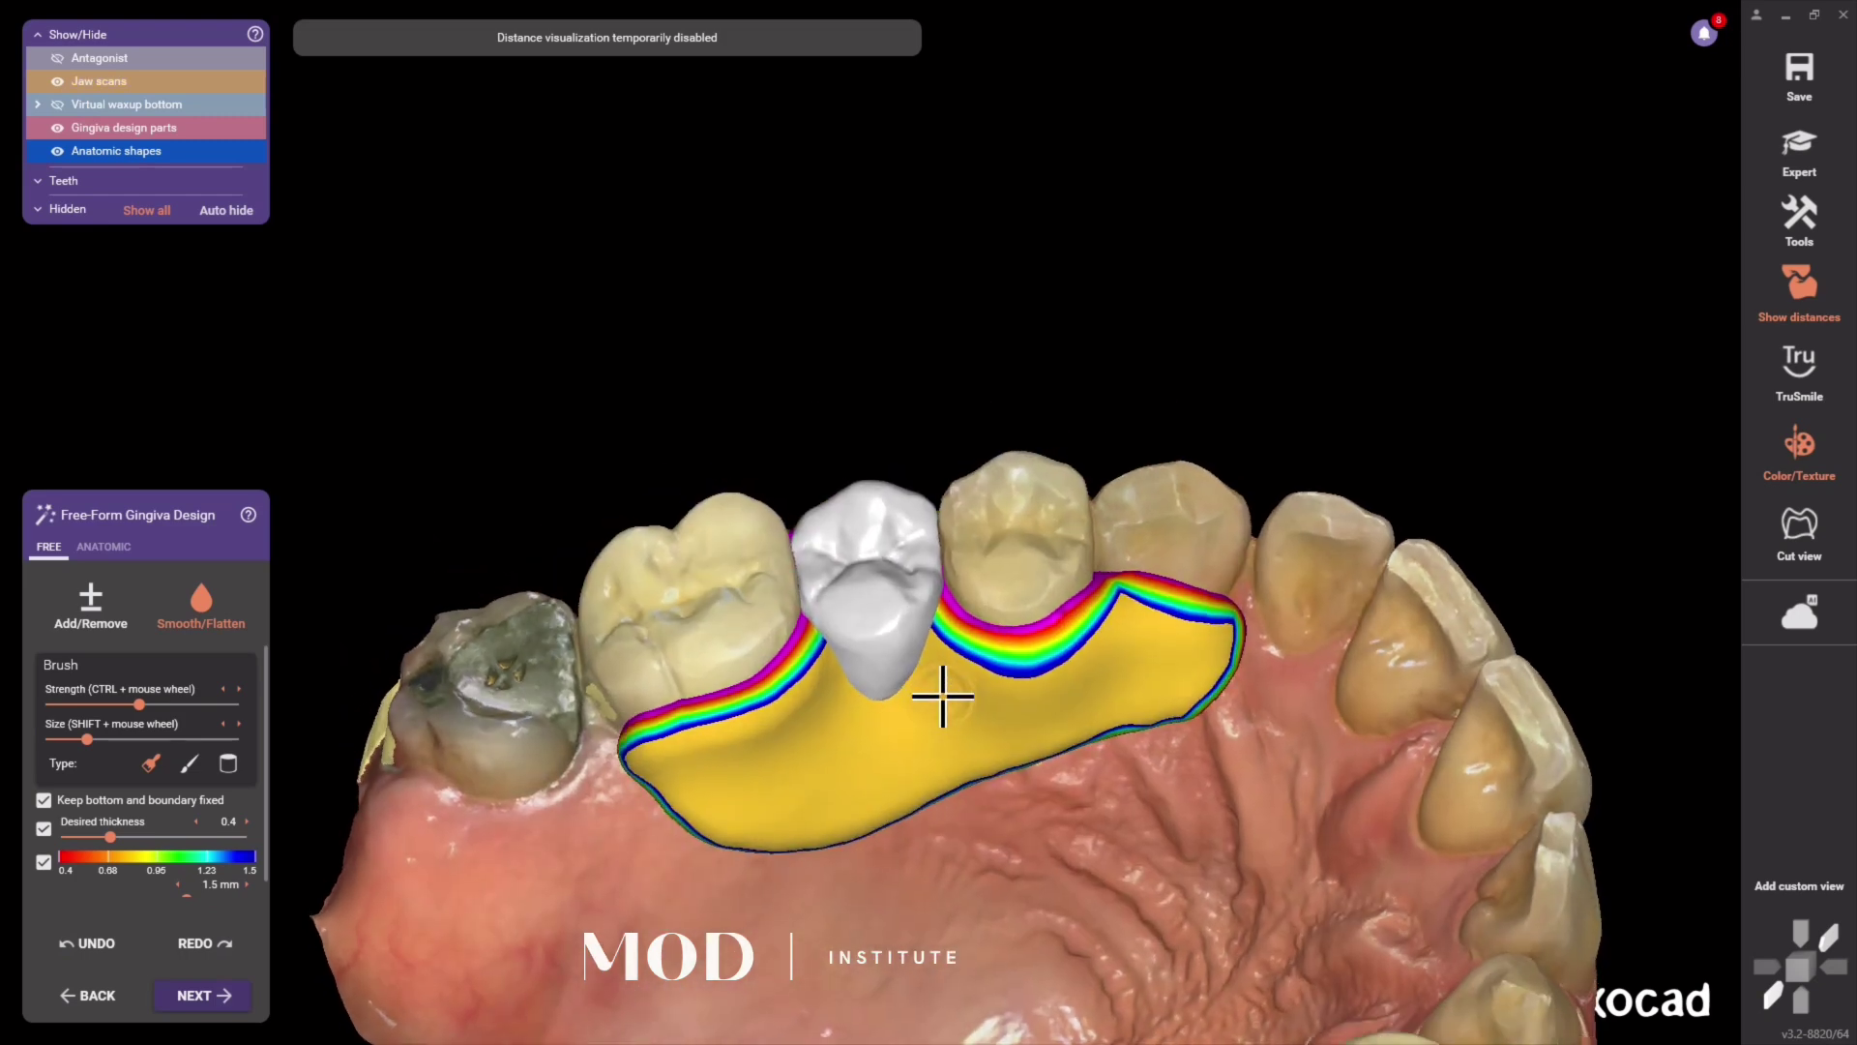
{"action": "mouse_move", "coordinate": [779, 705]}
{"action": "left_mouse_down"}
{"action": "mouse_move", "coordinate": [658, 759]}
{"action": "mouse_move", "coordinate": [653, 791]}
{"action": "mouse_move", "coordinate": [749, 842]}
{"action": "mouse_move", "coordinate": [865, 821]}
{"action": "mouse_move", "coordinate": [1076, 726]}
{"action": "mouse_move", "coordinate": [1185, 702]}
{"action": "mouse_move", "coordinate": [1234, 656]}
{"action": "mouse_move", "coordinate": [1226, 626]}
{"action": "mouse_move", "coordinate": [1177, 603]}
{"action": "mouse_move", "coordinate": [996, 651]}
{"action": "left_mouse_up"}
{"action": "right_click_drag", "start_coordinate": [995, 651], "coordinate": [1265, 688]}
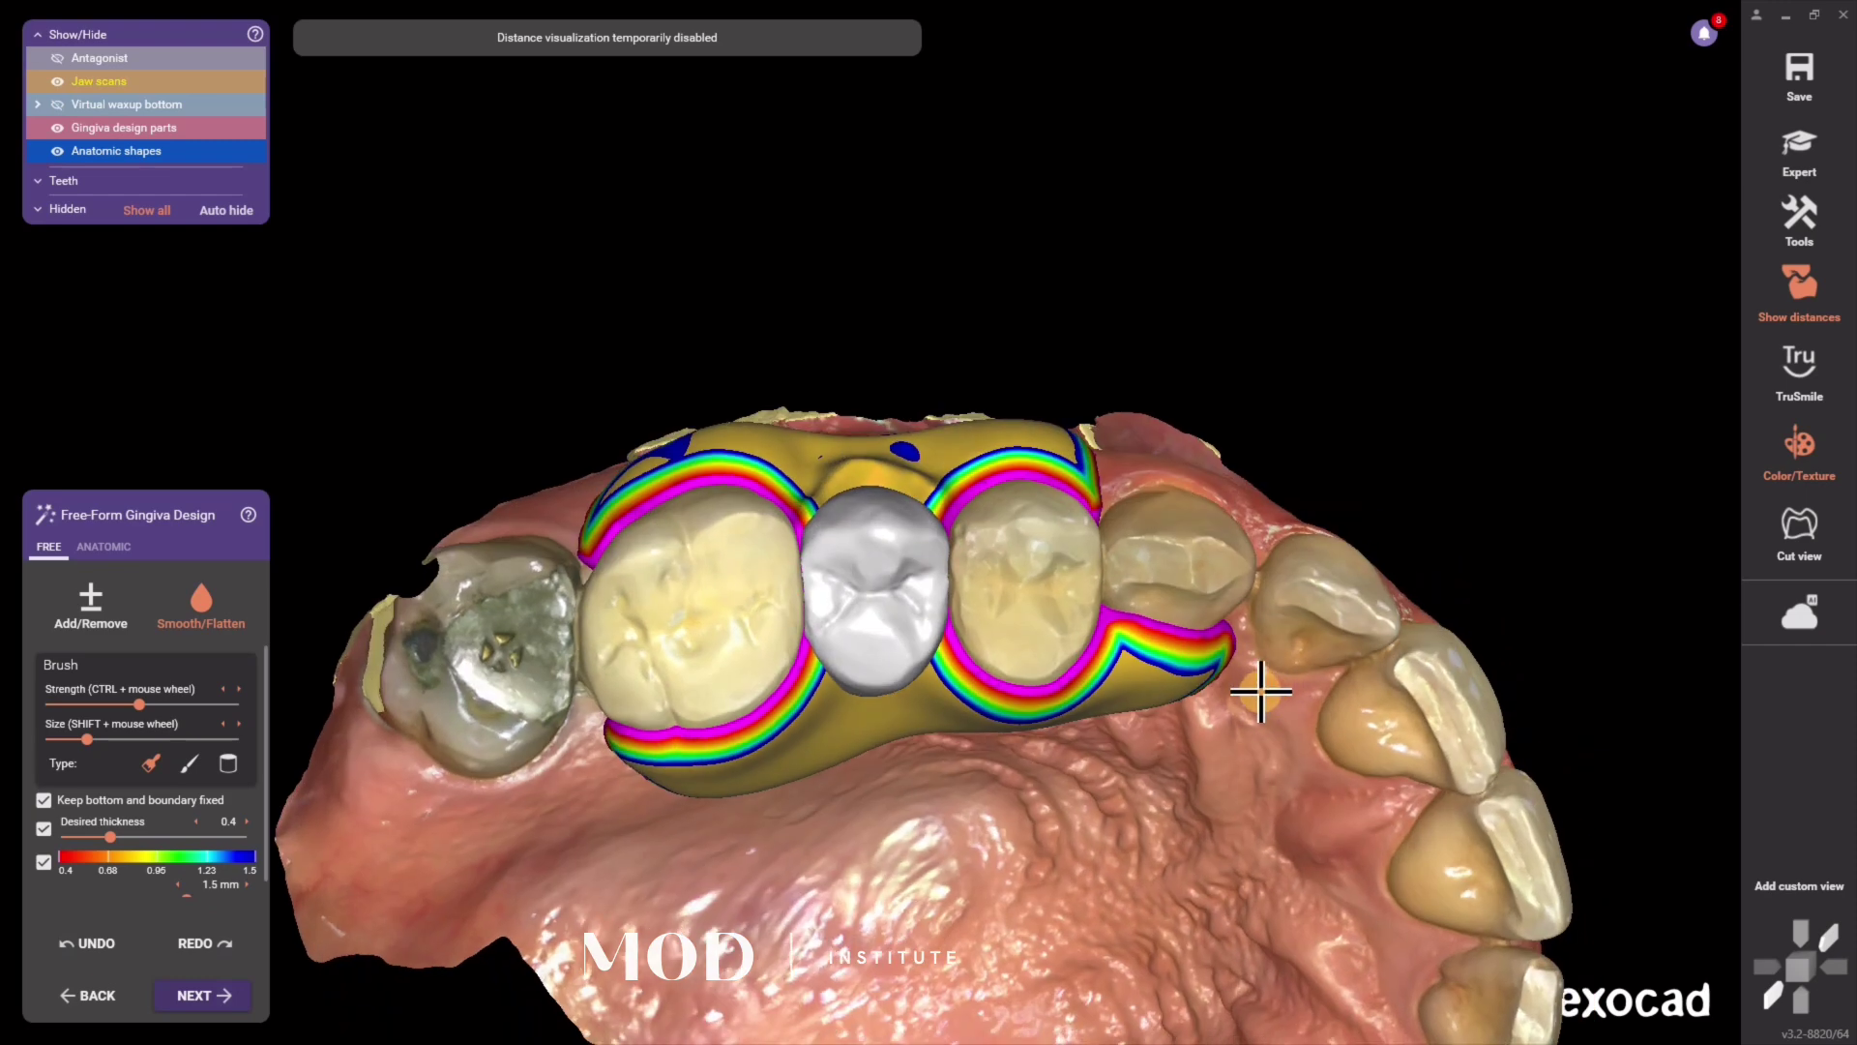
{"action": "right_click_drag", "start_coordinate": [972, 838], "coordinate": [851, 523]}
{"action": "right_click_drag", "start_coordinate": [851, 435], "coordinate": [1073, 613]}
Step: Switch back to the Add/Remove brush and advance to Adapt Tooth Pocket
{"action": "left_click", "coordinate": [226, 764]}
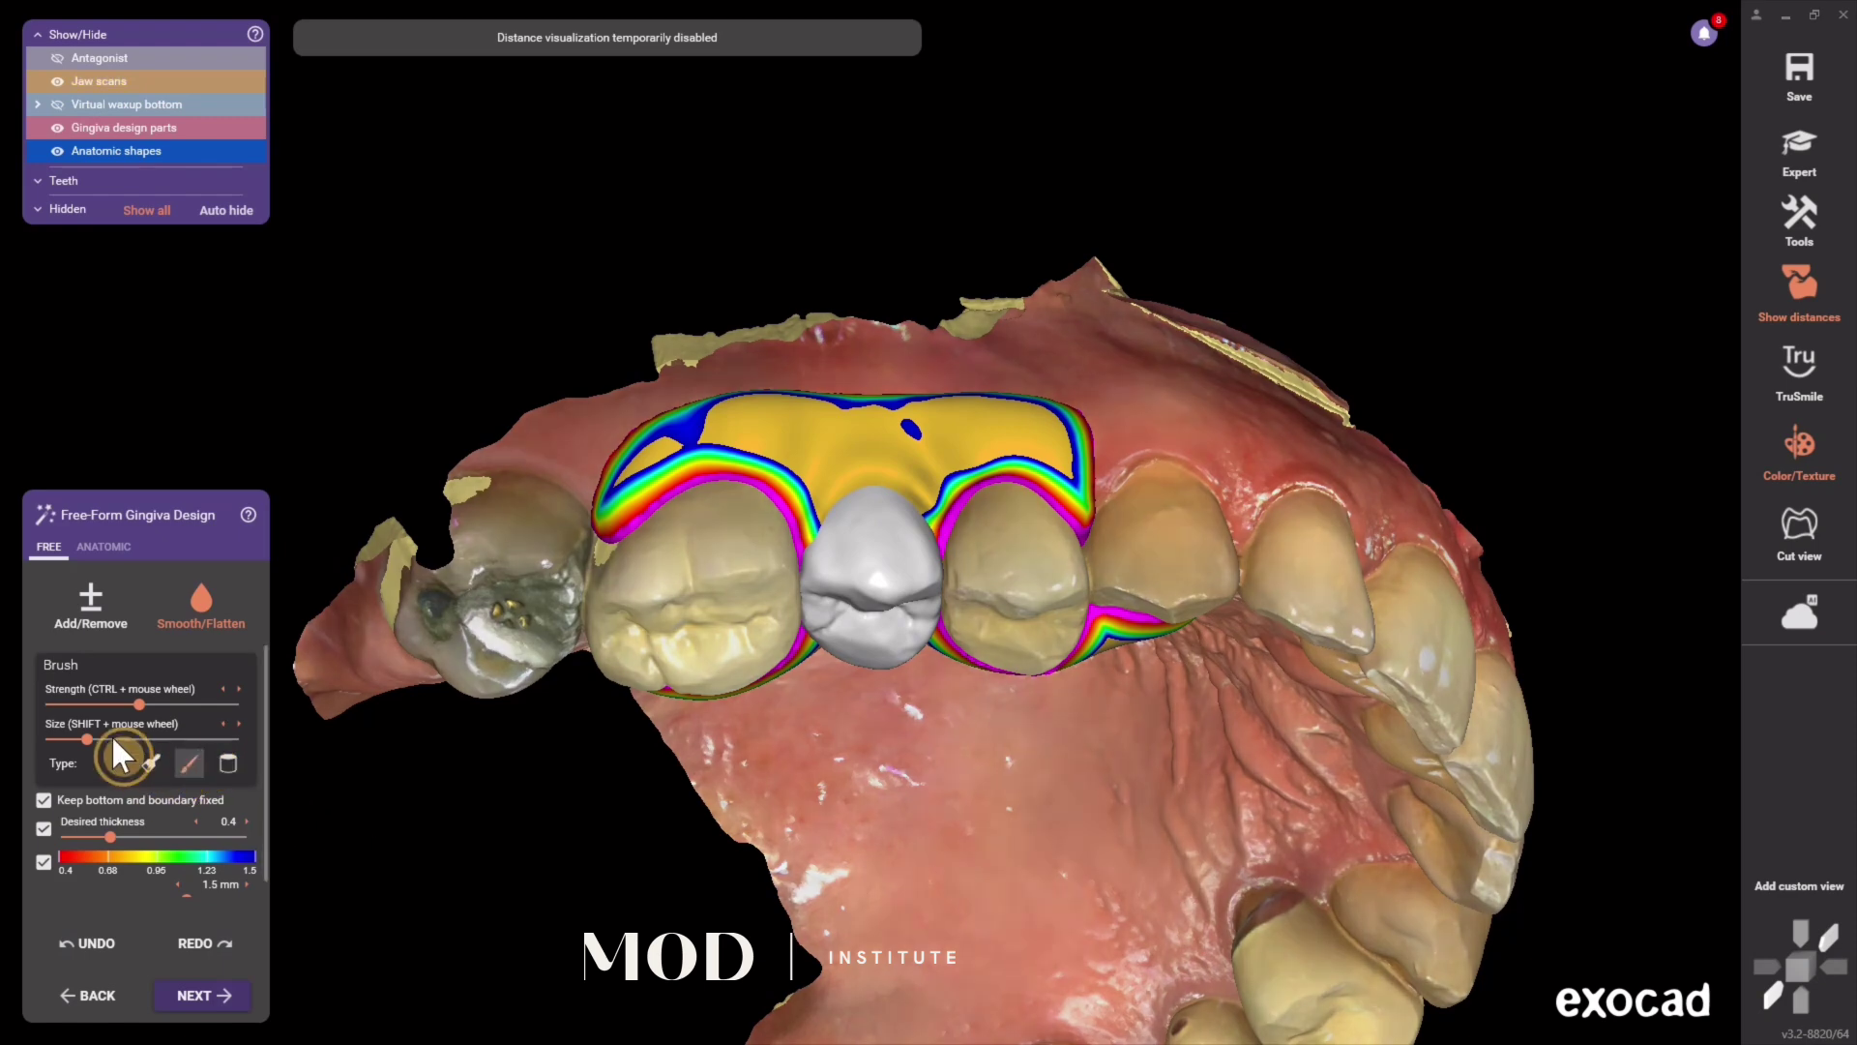
{"action": "left_click", "coordinate": [90, 602]}
{"action": "scroll", "coordinate": [812, 513], "scroll_direction": "down", "scroll_amount": 1}
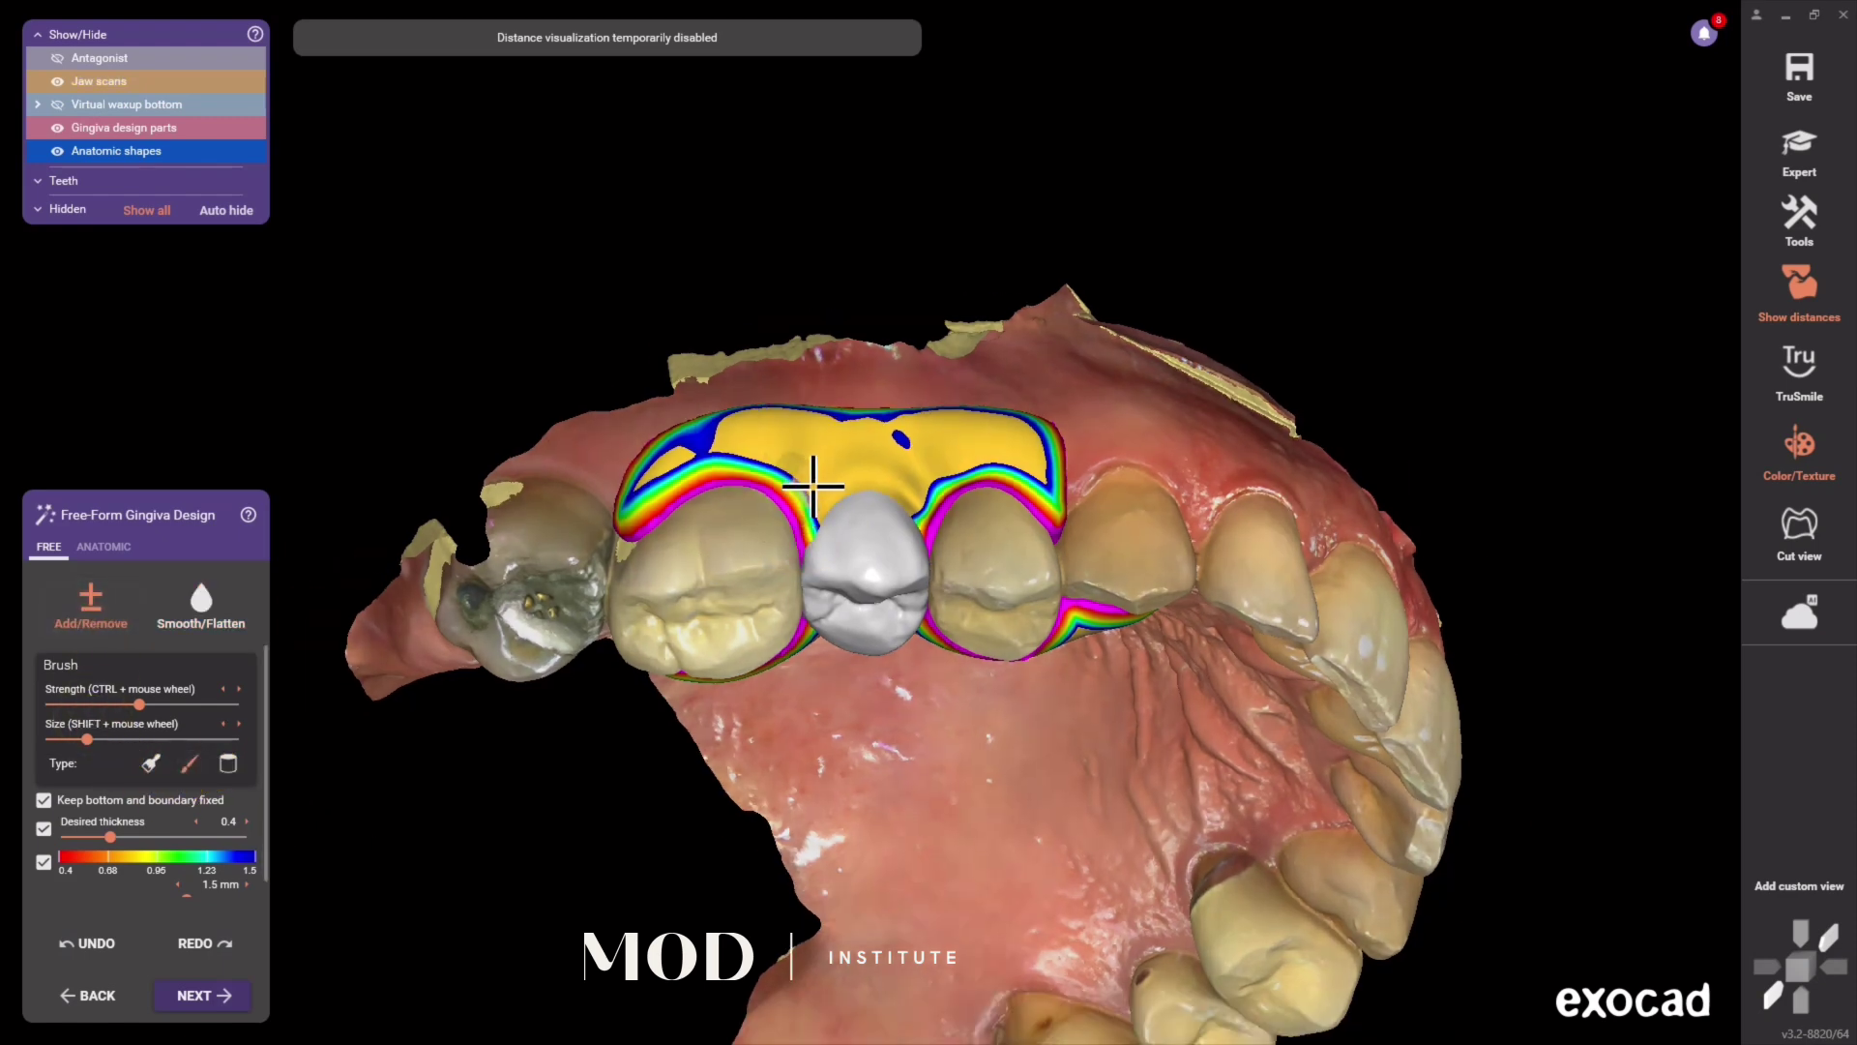
{"action": "right_click_drag", "start_coordinate": [920, 471], "coordinate": [274, 913]}
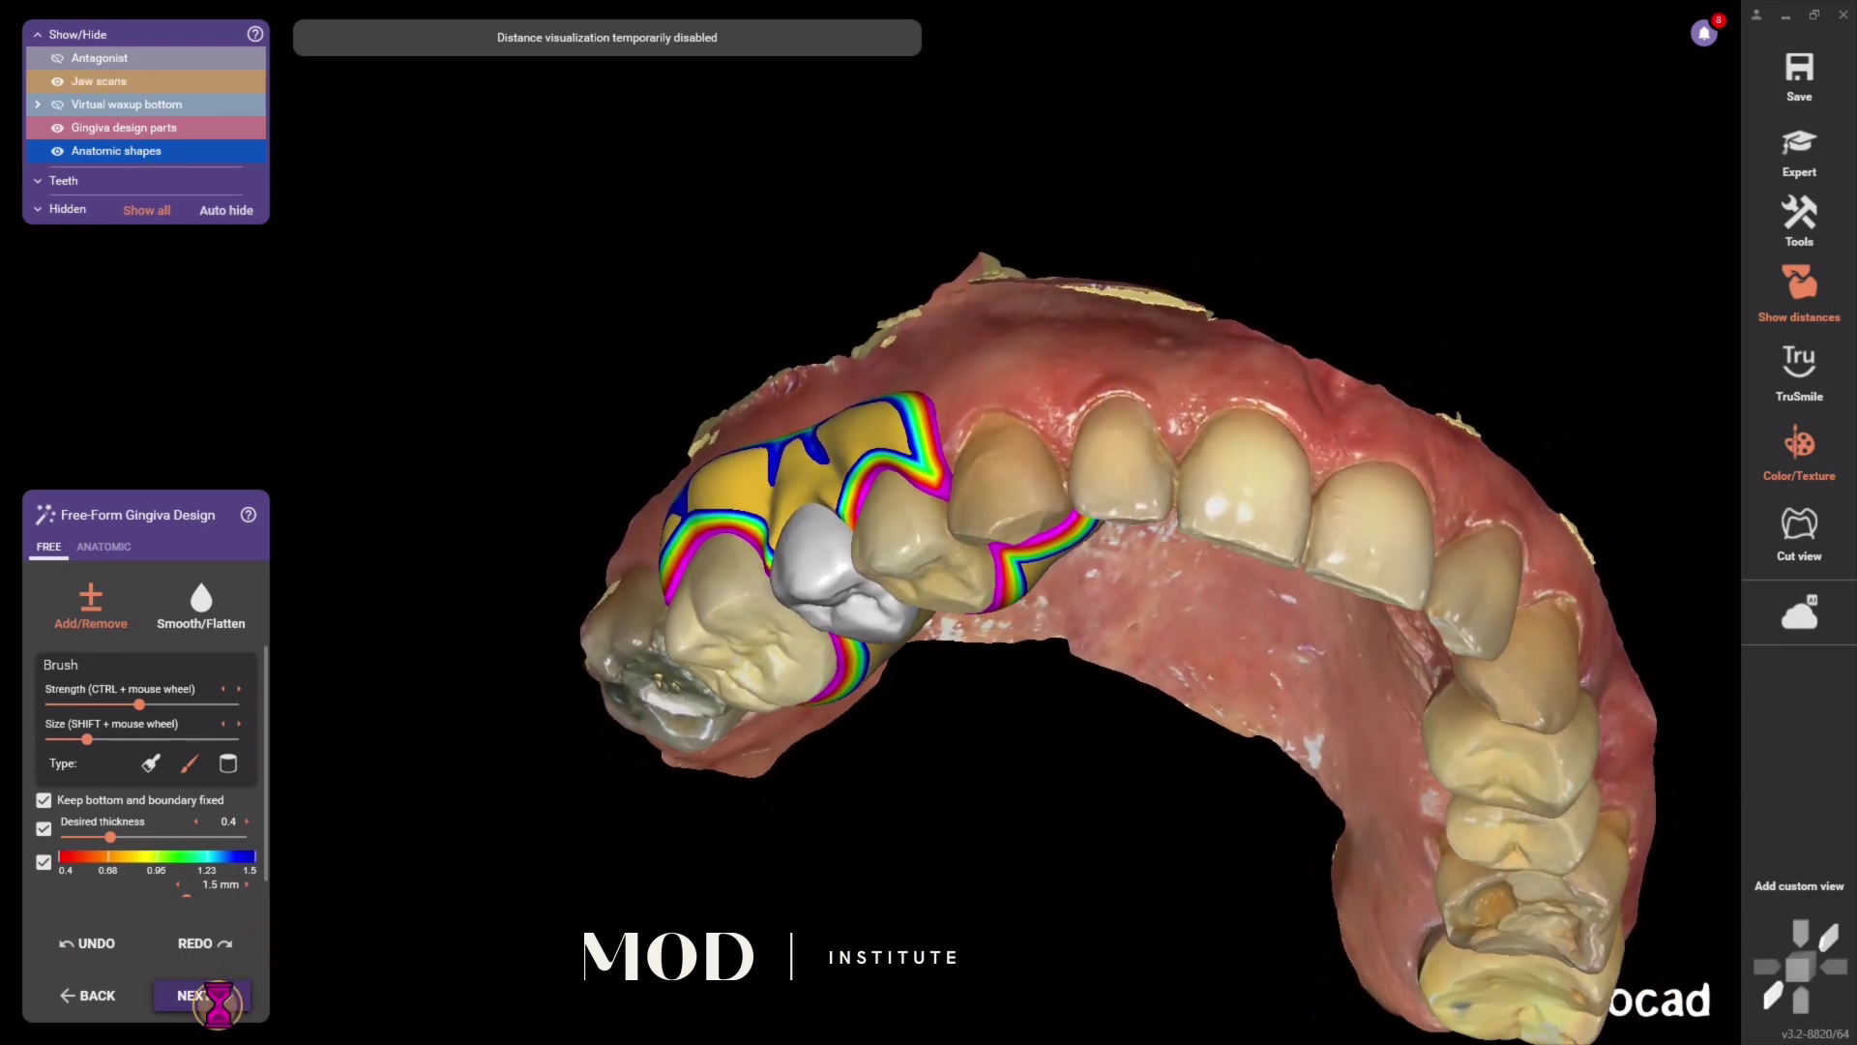
{"action": "left_click", "coordinate": [203, 996]}
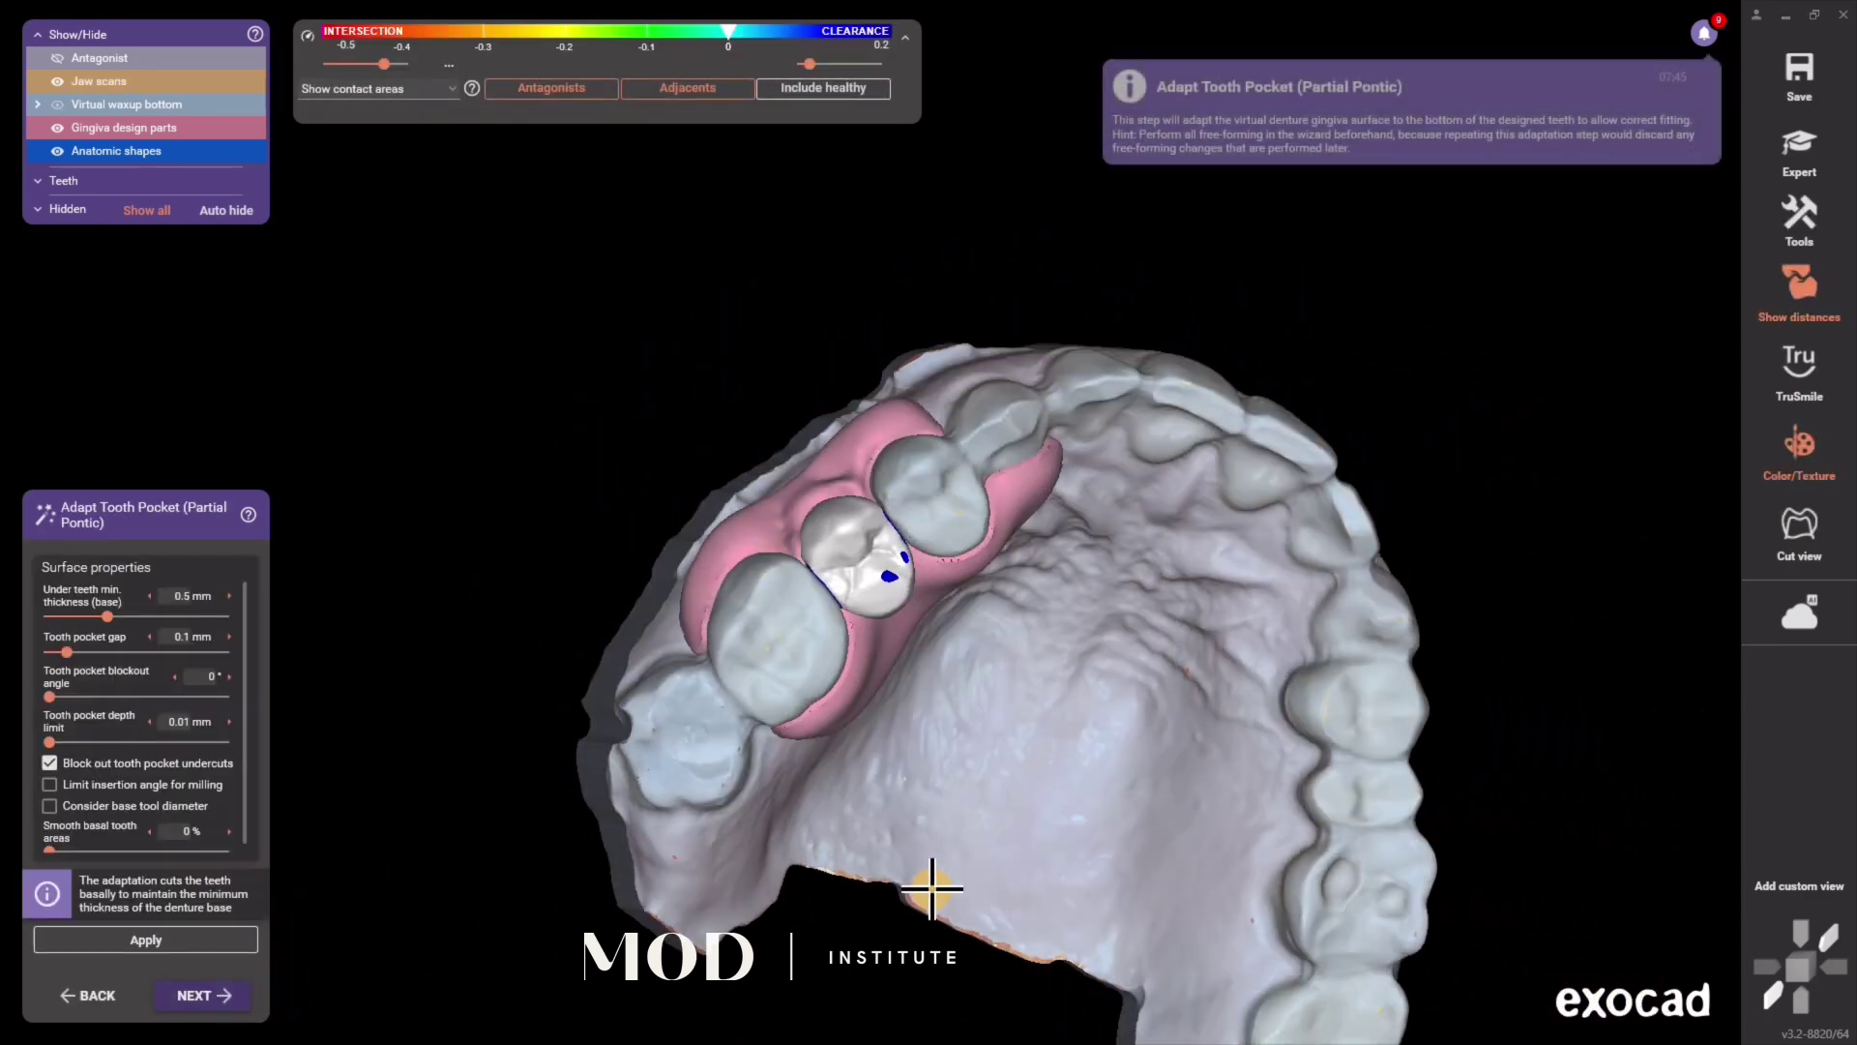
Step: Set under-teeth minimum thickness to 1 mm and tooth pocket gap to 0.2 mm, then merge and save
{"action": "right_click_drag", "start_coordinate": [746, 468], "coordinate": [629, 619]}
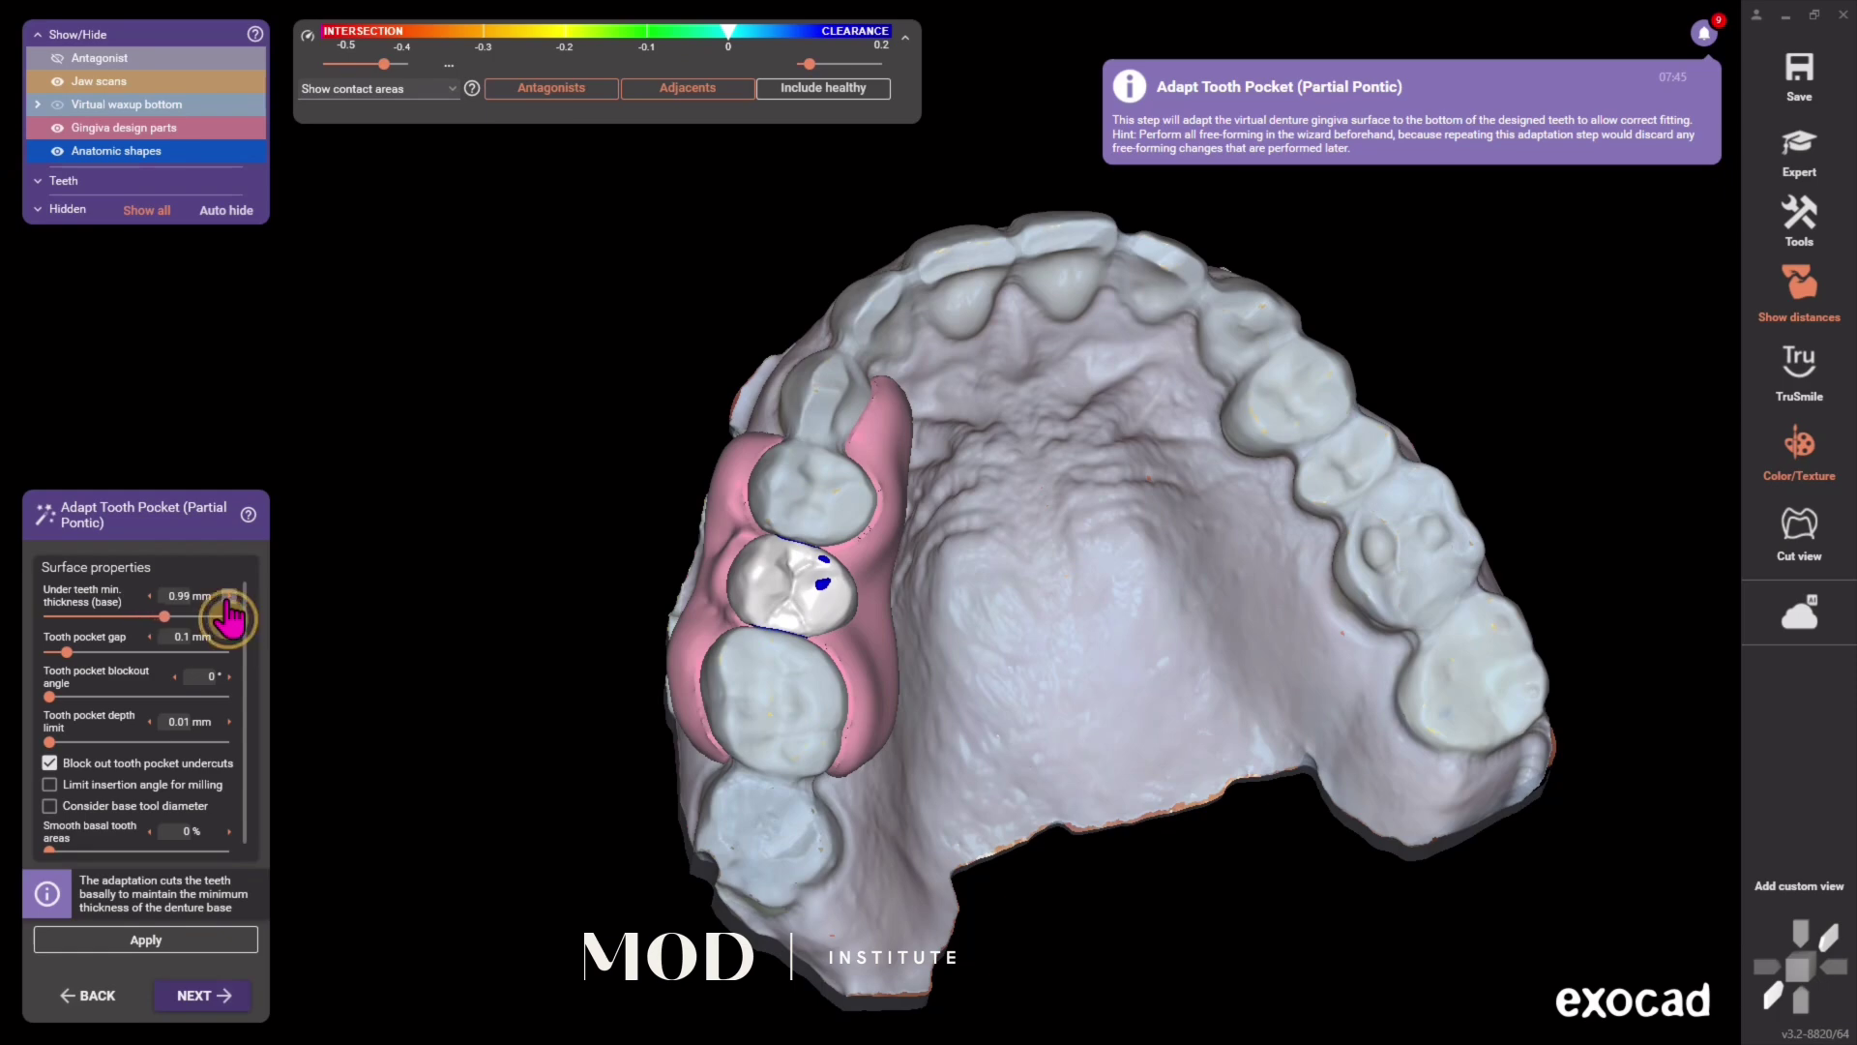
{"action": "left_click", "coordinate": [230, 597]}
{"action": "left_click", "coordinate": [230, 638]}
{"action": "left_click", "coordinate": [231, 637]}
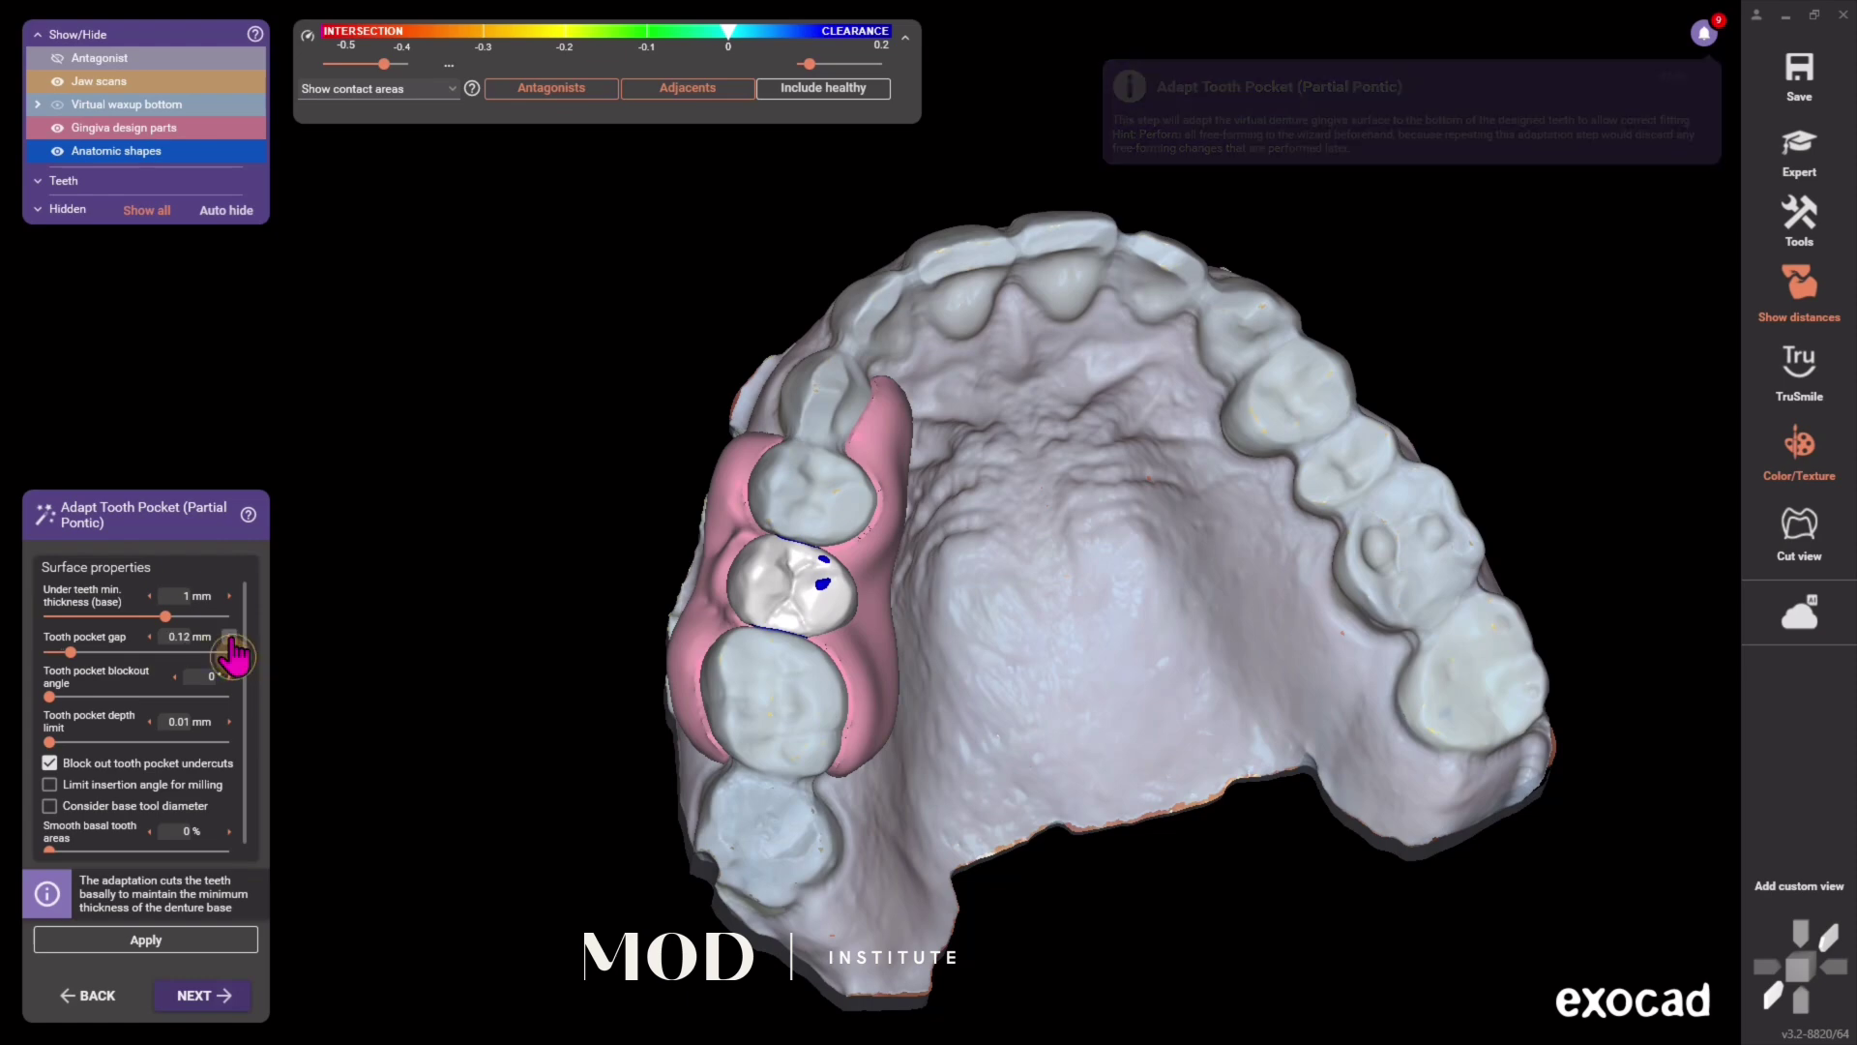
{"action": "left_click", "coordinate": [230, 638]}
{"action": "left_click", "coordinate": [230, 638]}
{"action": "left_click", "coordinate": [230, 638]}
{"action": "left_click", "coordinate": [230, 638]}
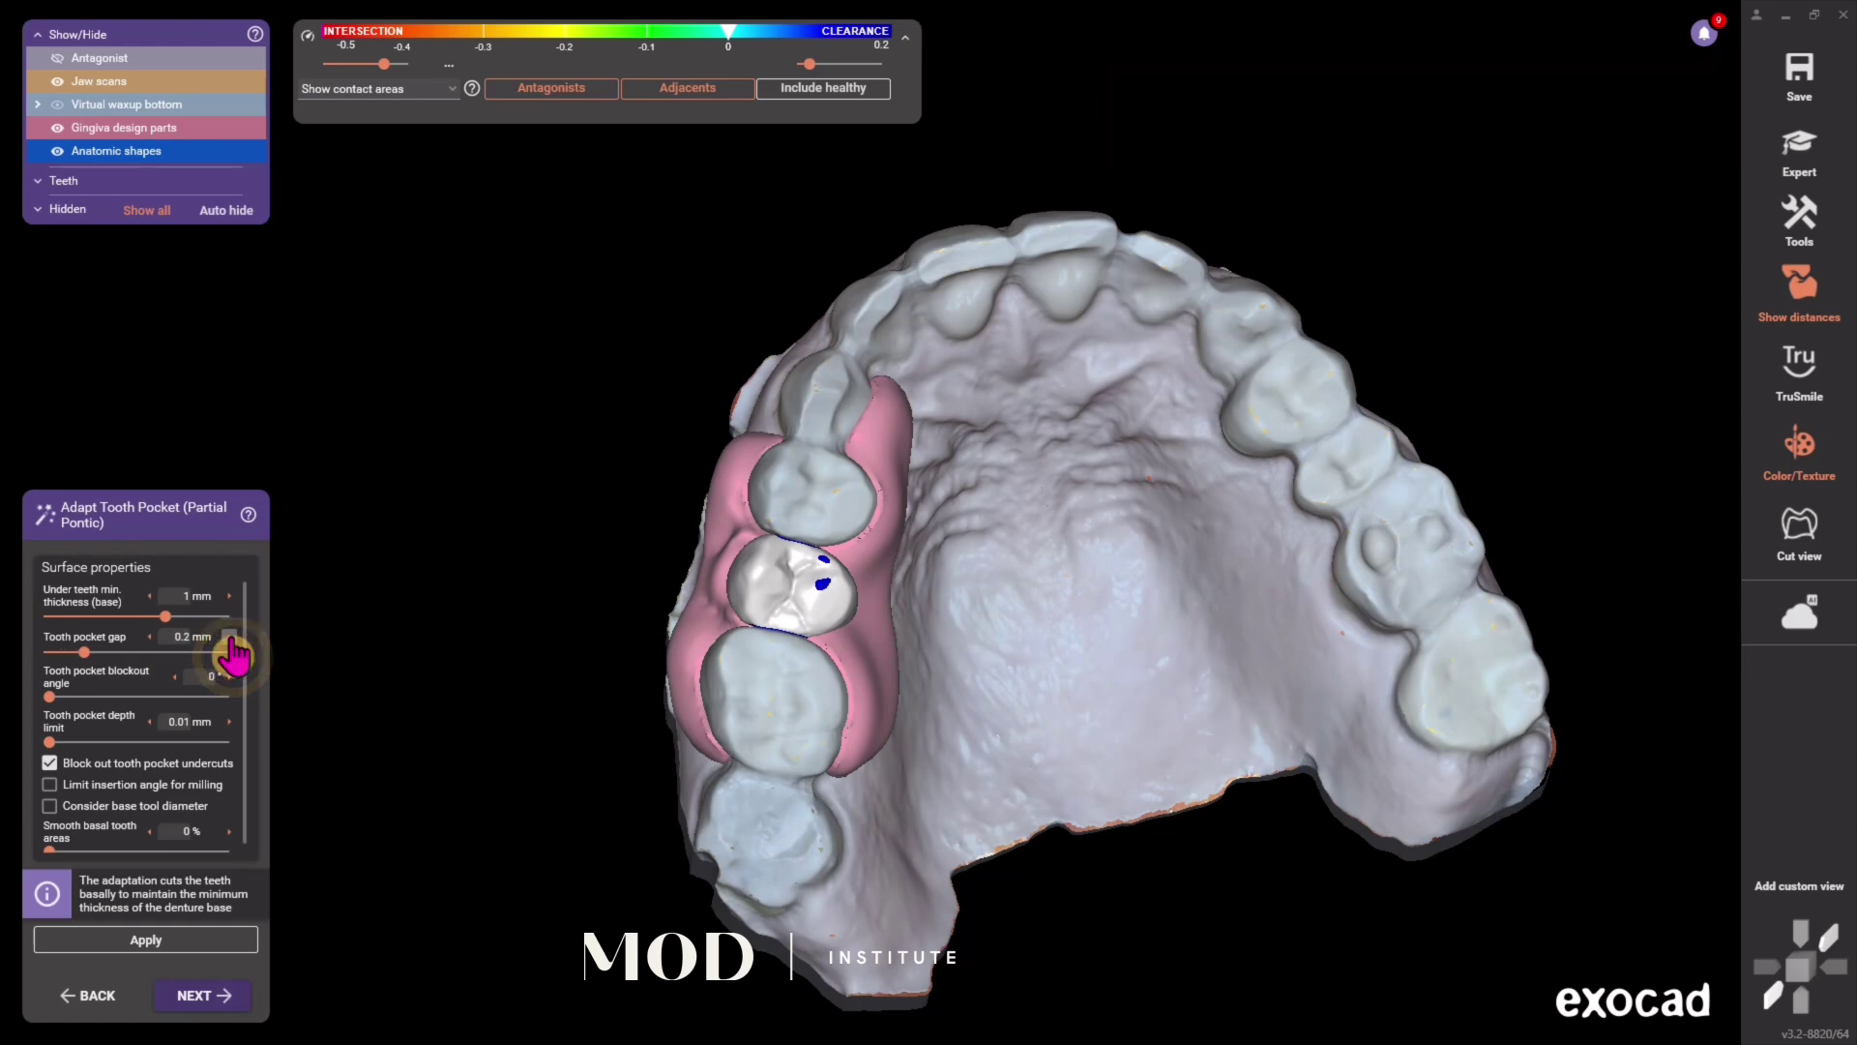
{"action": "left_click", "coordinate": [209, 1006]}
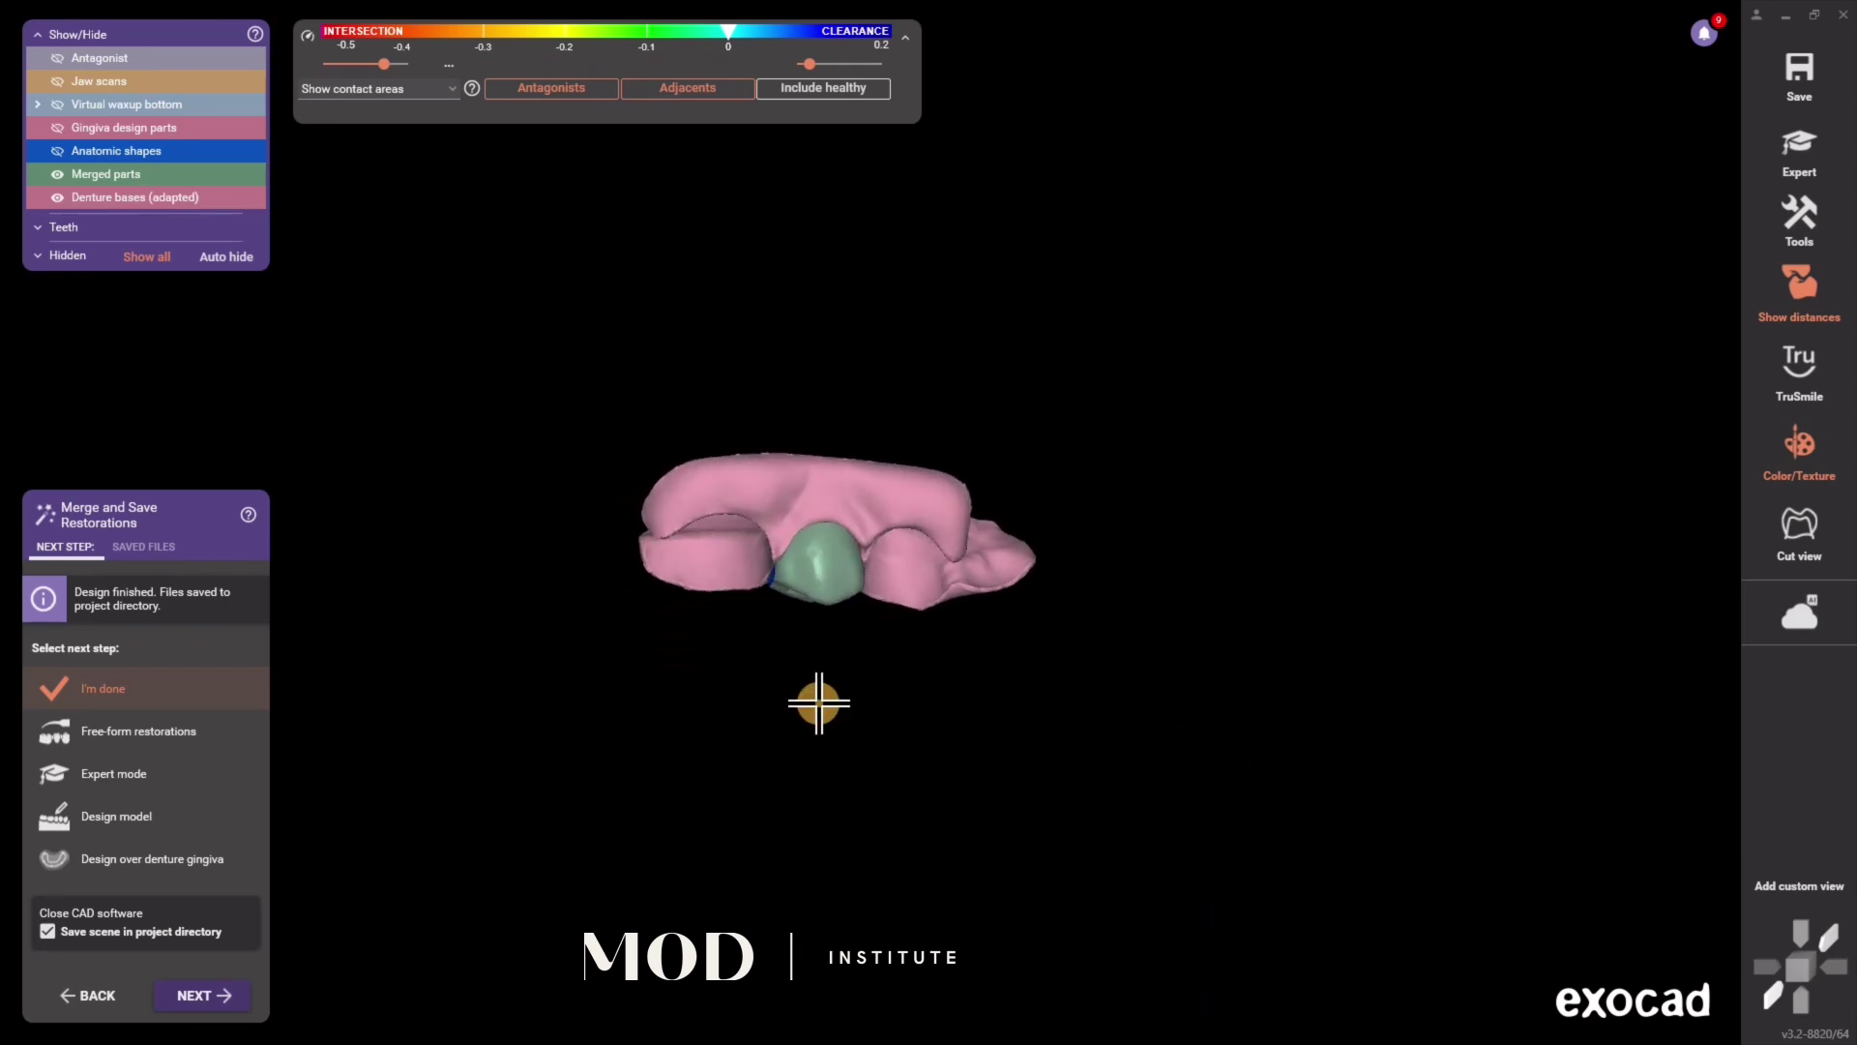
Step: Toggle the adapted denture base and merged parts to inspect the base alone and with the pontic
{"action": "left_click", "coordinate": [55, 199]}
{"action": "left_click", "coordinate": [54, 194]}
{"action": "left_click", "coordinate": [58, 177]}
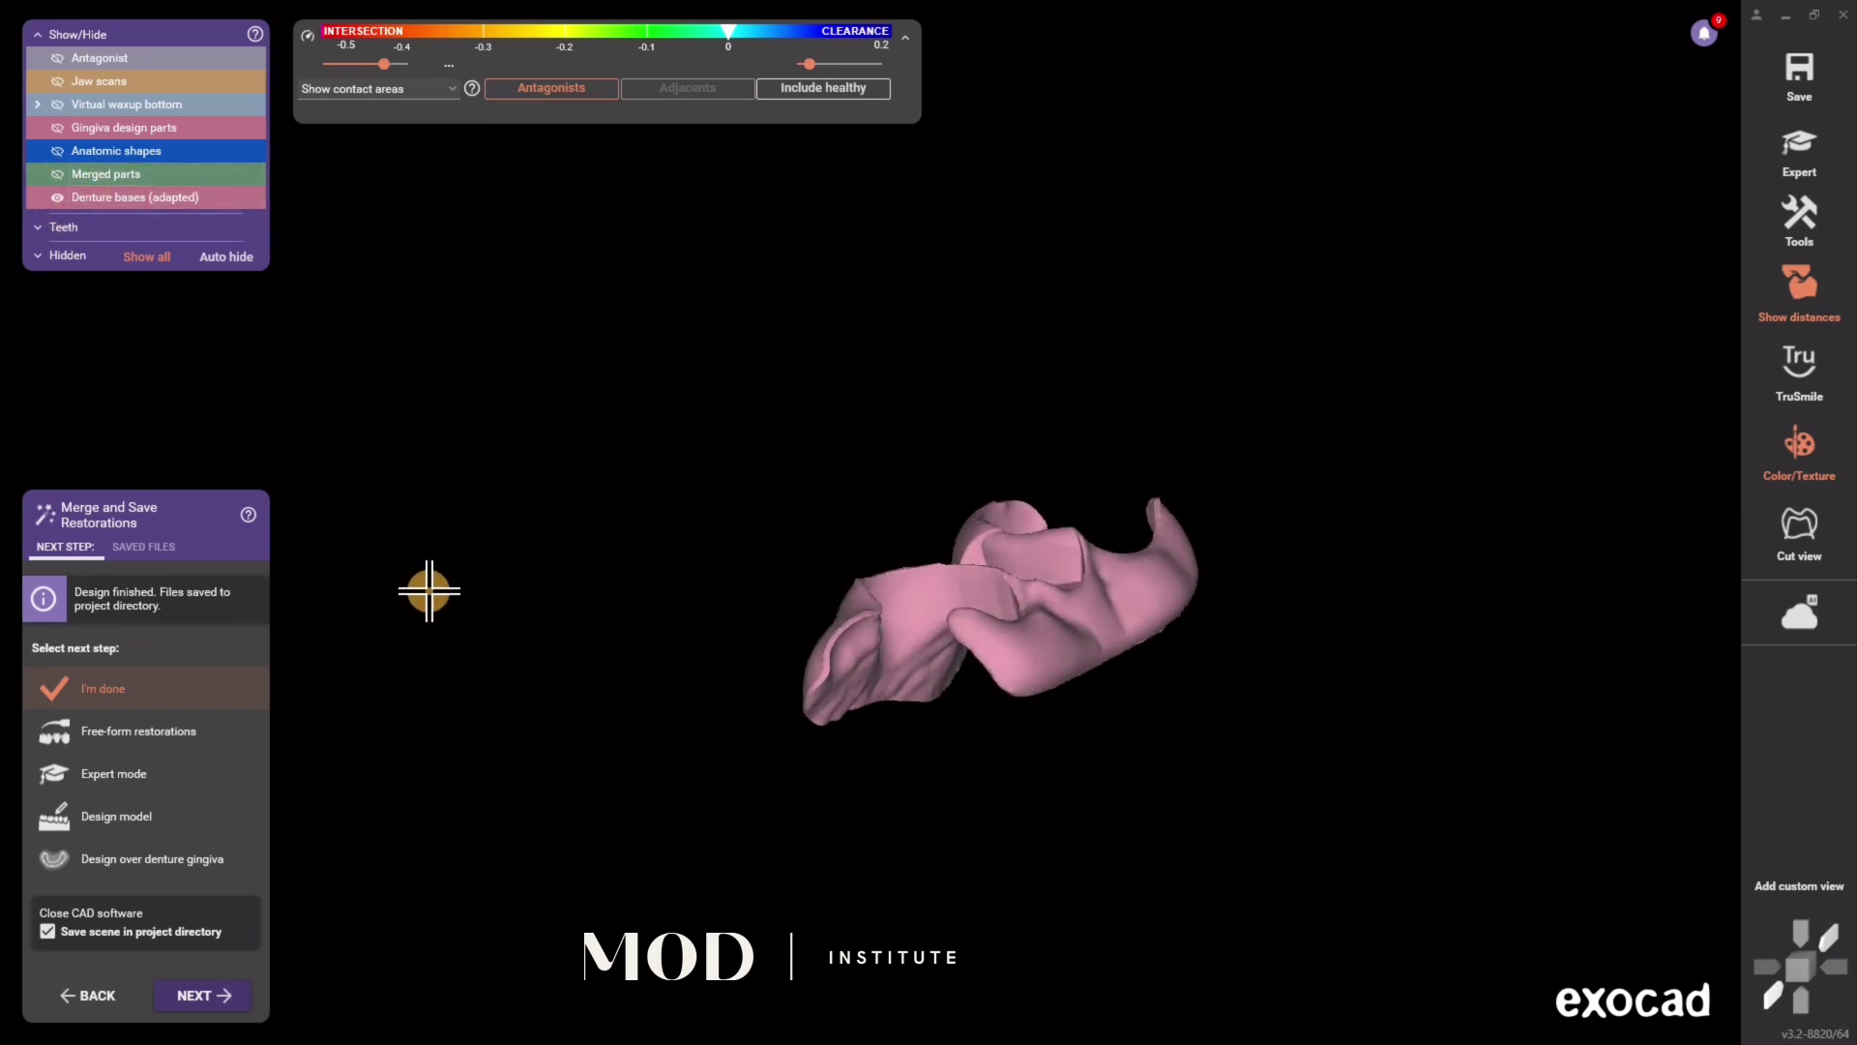
{"action": "left_click", "coordinate": [58, 175]}
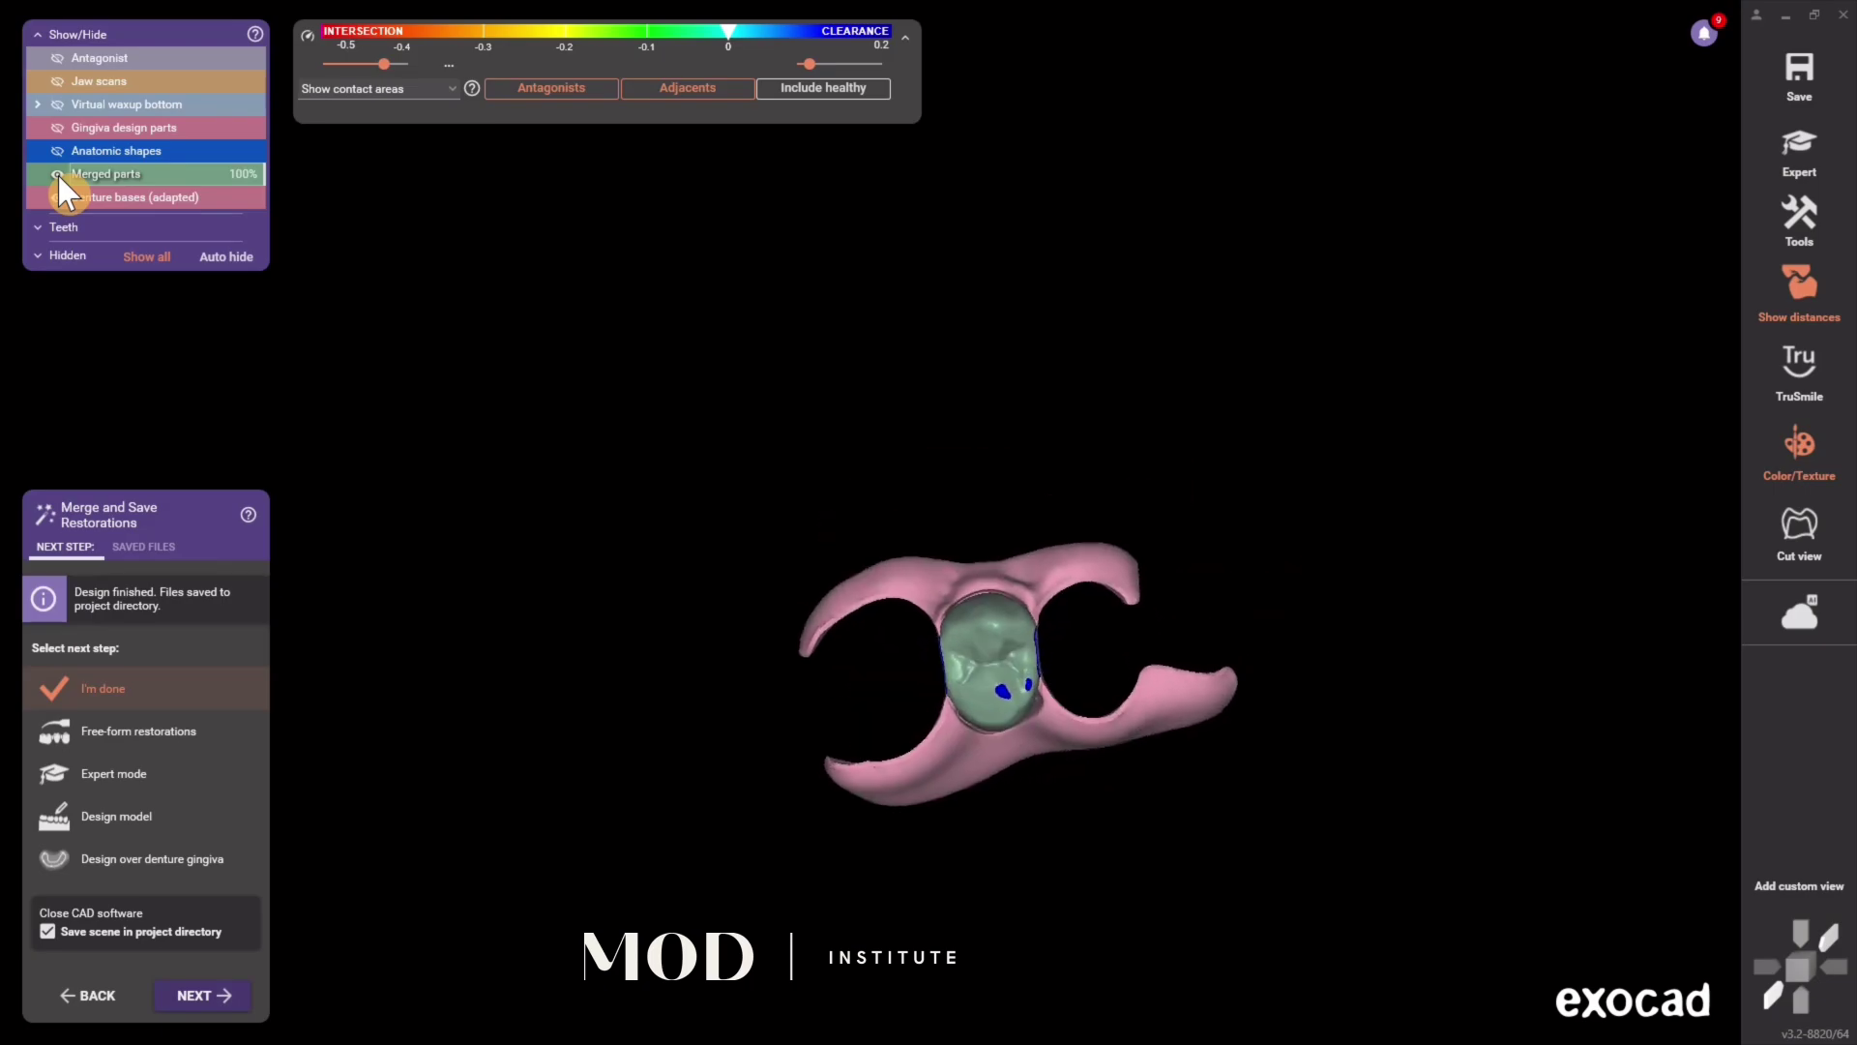
{"action": "left_click", "coordinate": [58, 175]}
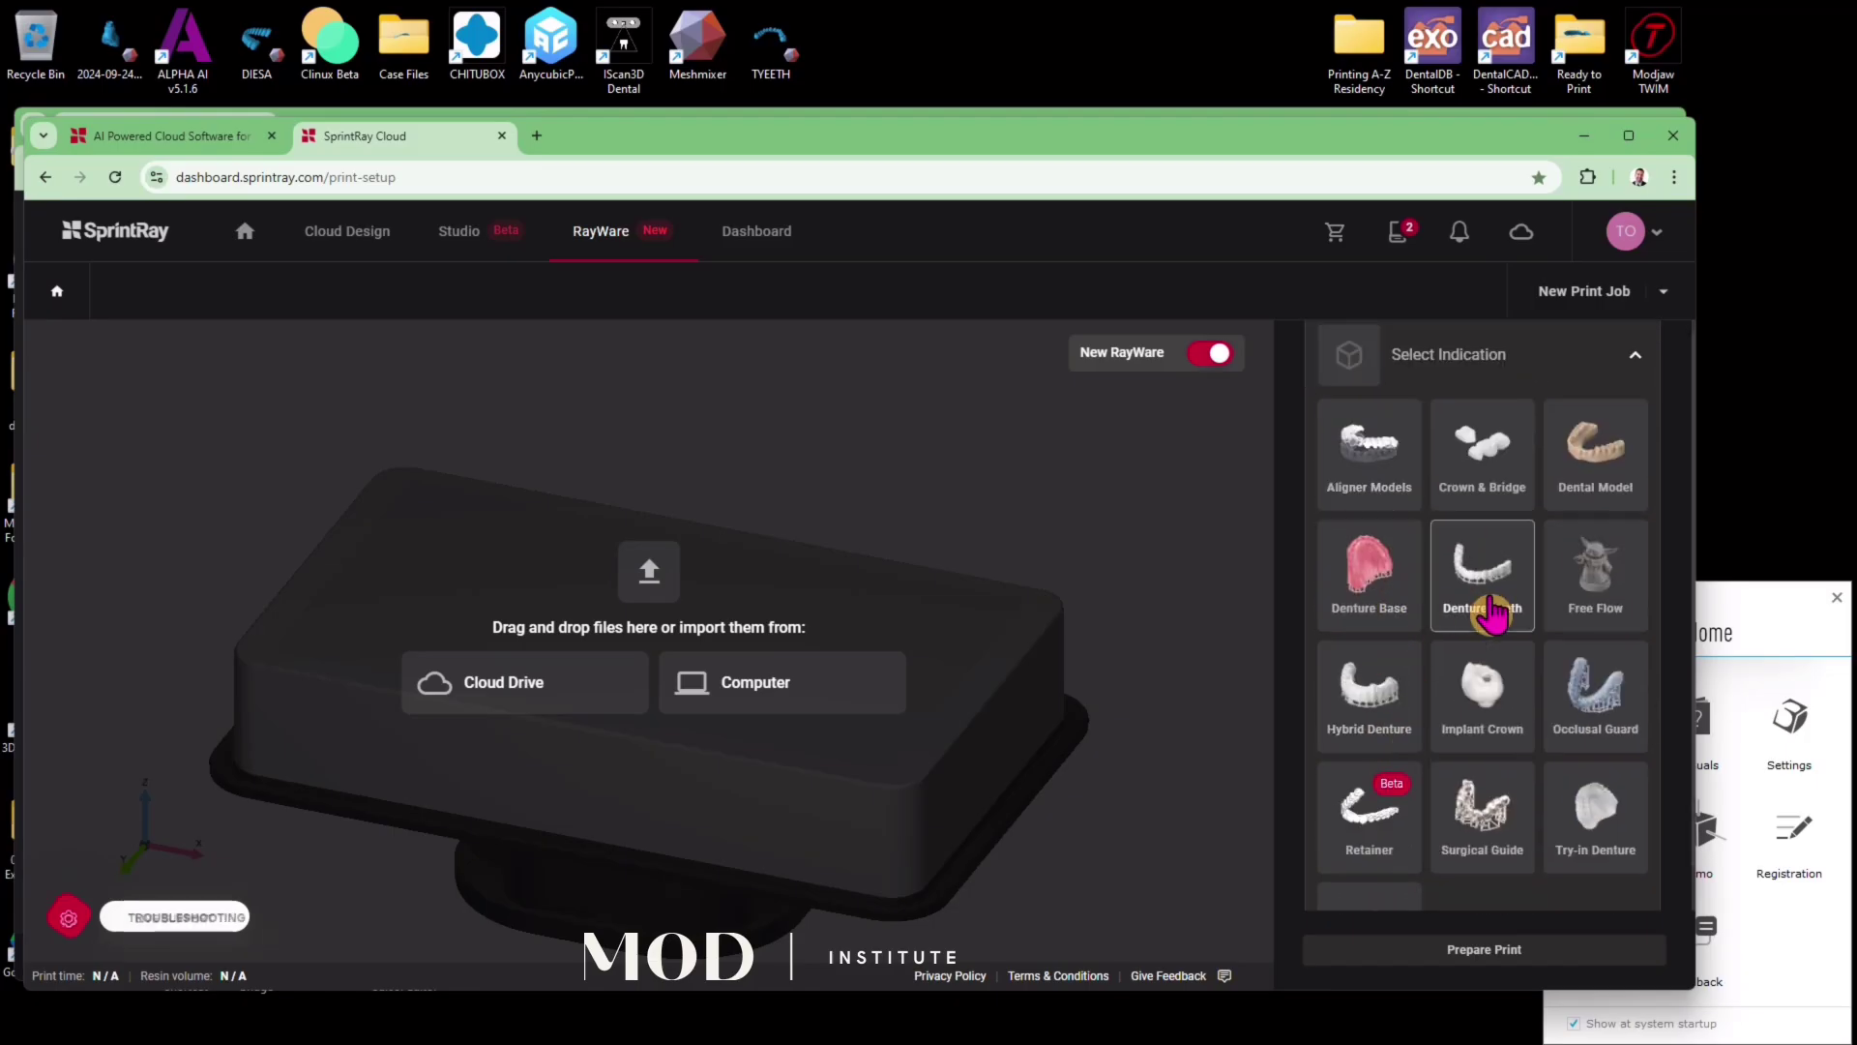
Step: Start a Retainer print job, import the flexible base model from the computer, and prepare it
{"action": "left_click", "coordinate": [1418, 808]}
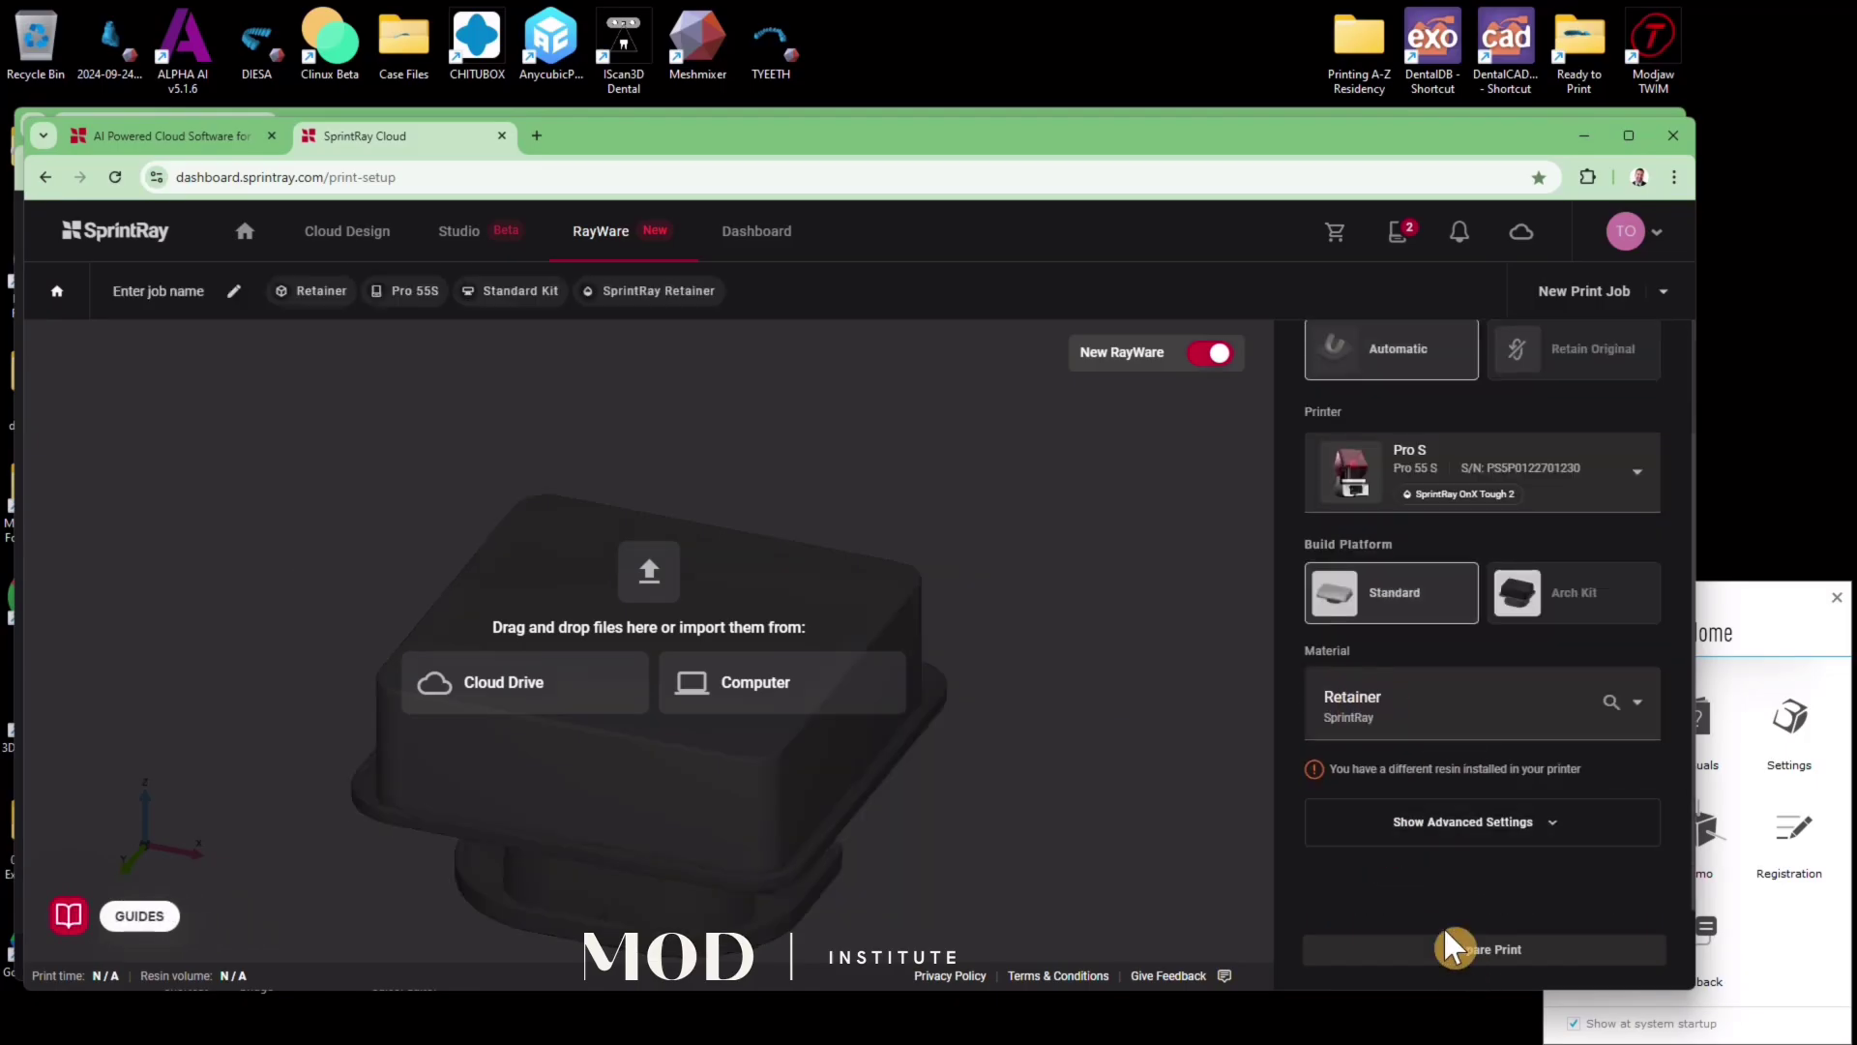
{"action": "left_click", "coordinate": [754, 682]}
{"action": "key", "text": "Return"}
{"action": "left_click", "coordinate": [1484, 949]}
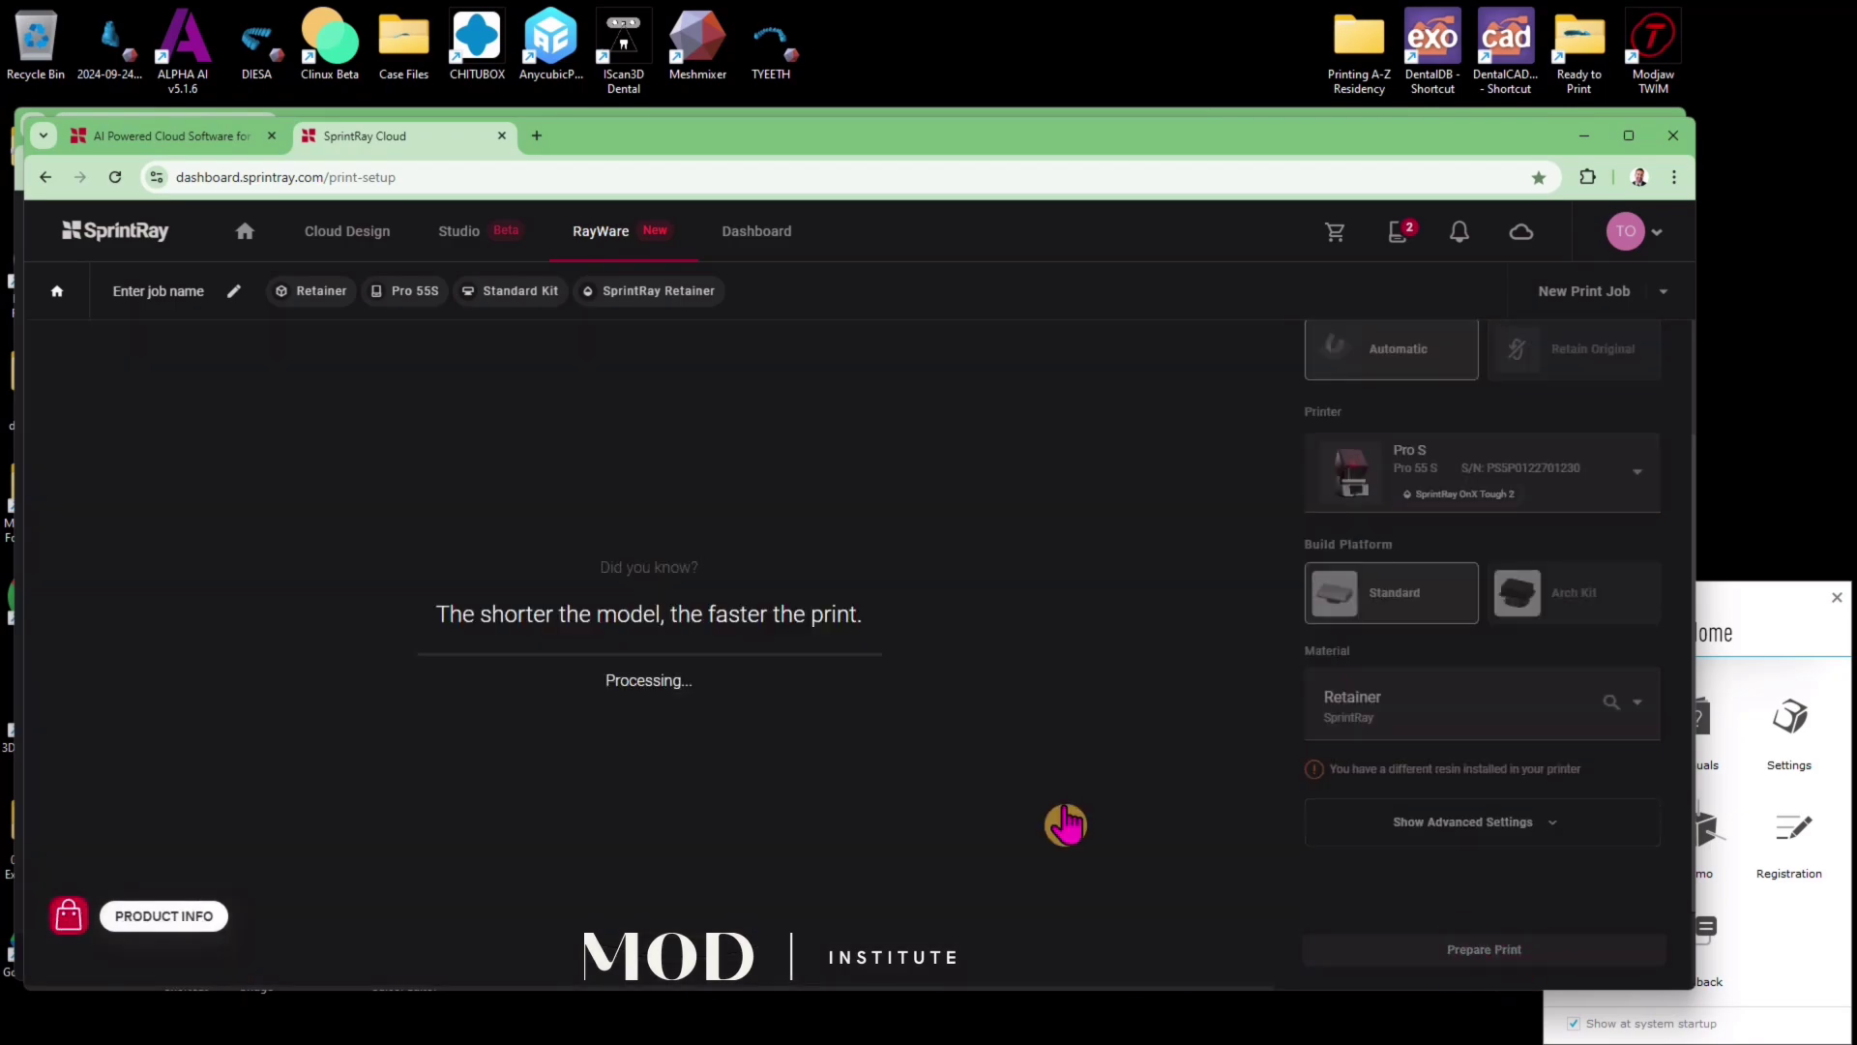
Step: Rotate and tilt the retainer to a new print orientation and apply it
{"action": "key", "text": "super+Up"}
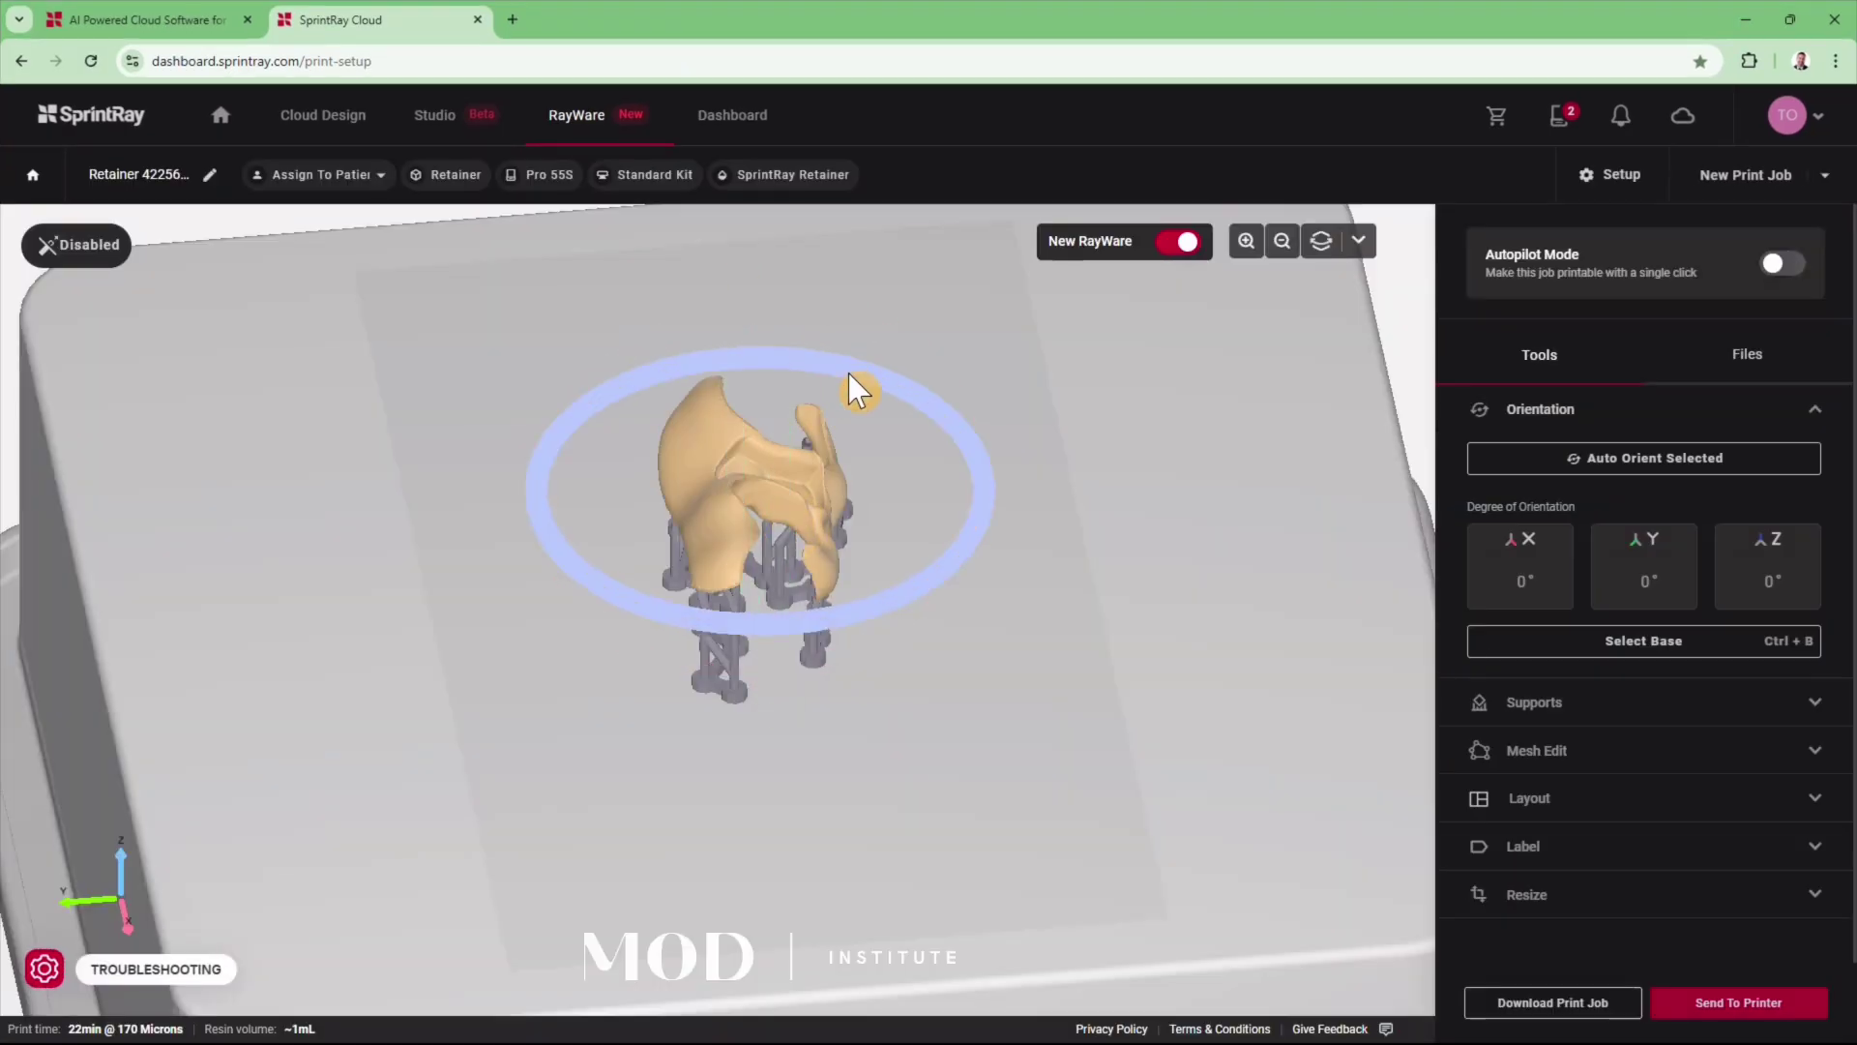
{"action": "left_click_drag", "start_coordinate": [850, 373], "coordinate": [741, 568]}
{"action": "left_click_drag", "start_coordinate": [581, 600], "coordinate": [619, 484]}
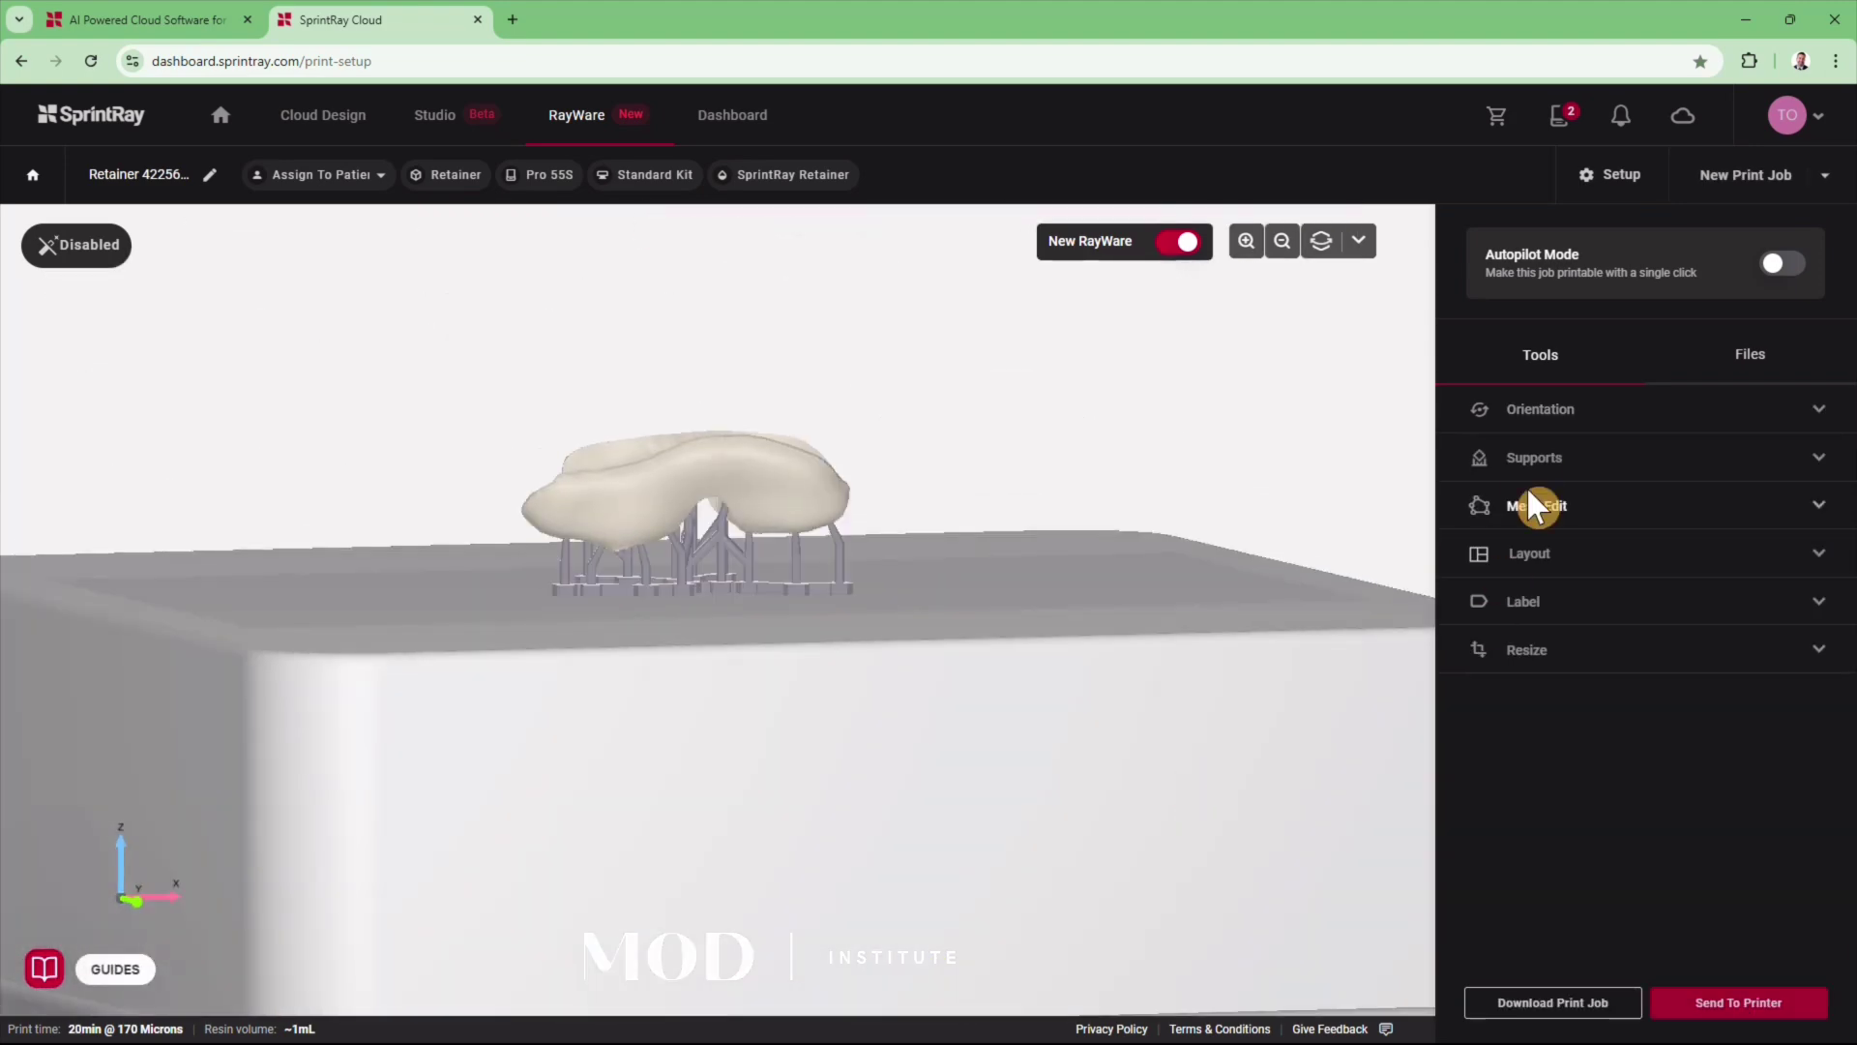
{"action": "left_click", "coordinate": [1535, 460]}
{"action": "left_click_drag", "start_coordinate": [996, 597], "coordinate": [597, 727]}
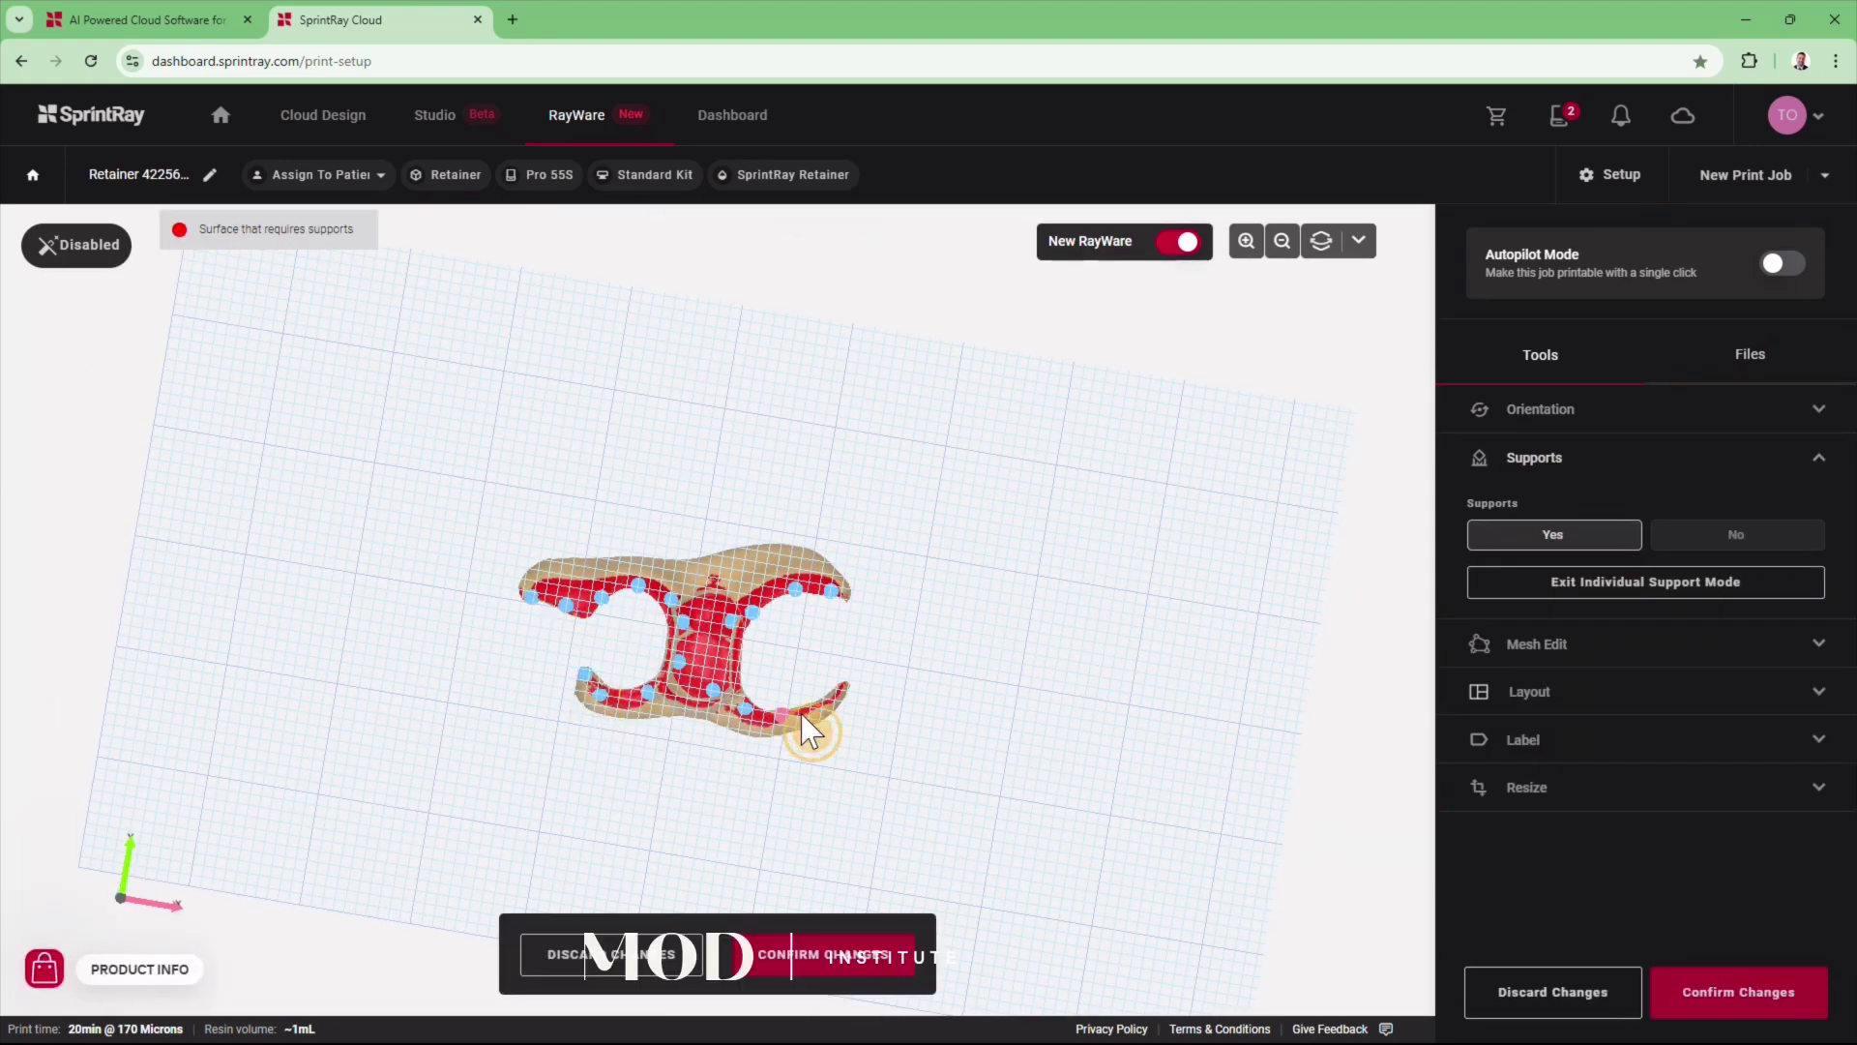
Step: Add individual supports to the retainer and confirm the changes
{"action": "left_click", "coordinate": [844, 687]}
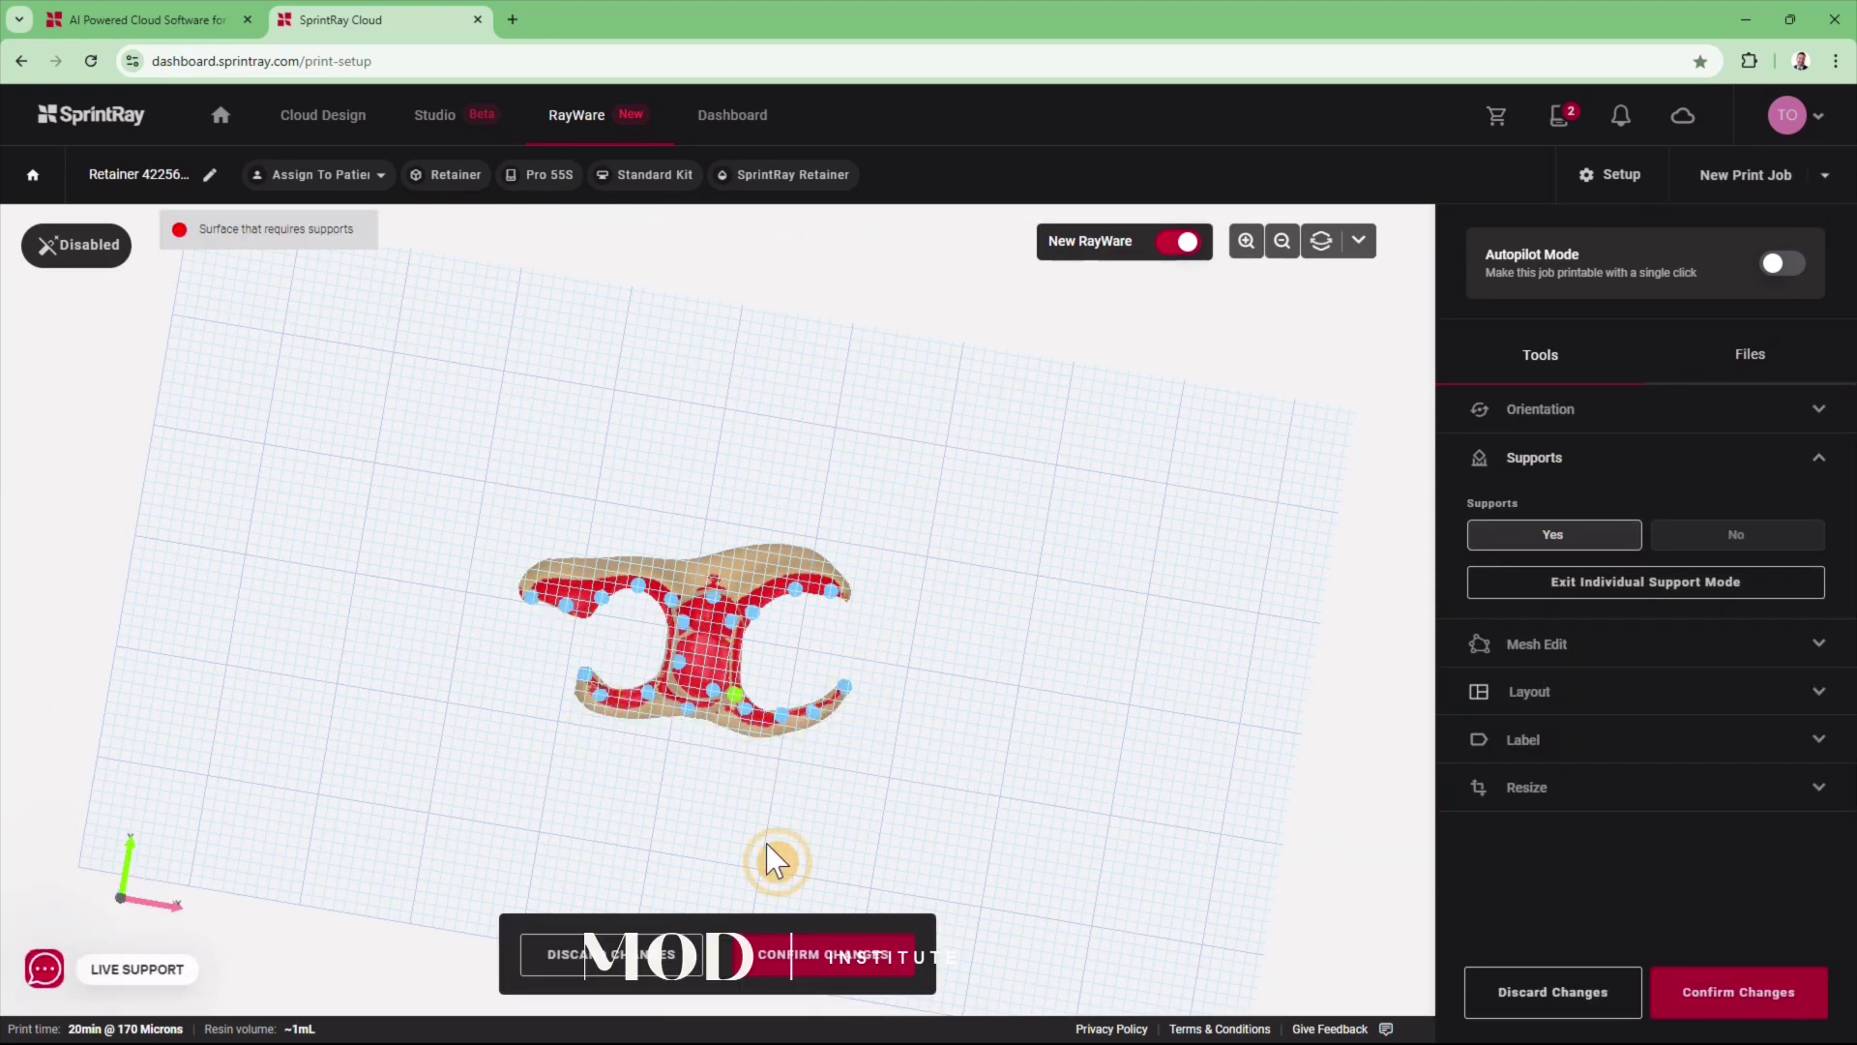
{"action": "left_click", "coordinate": [840, 954]}
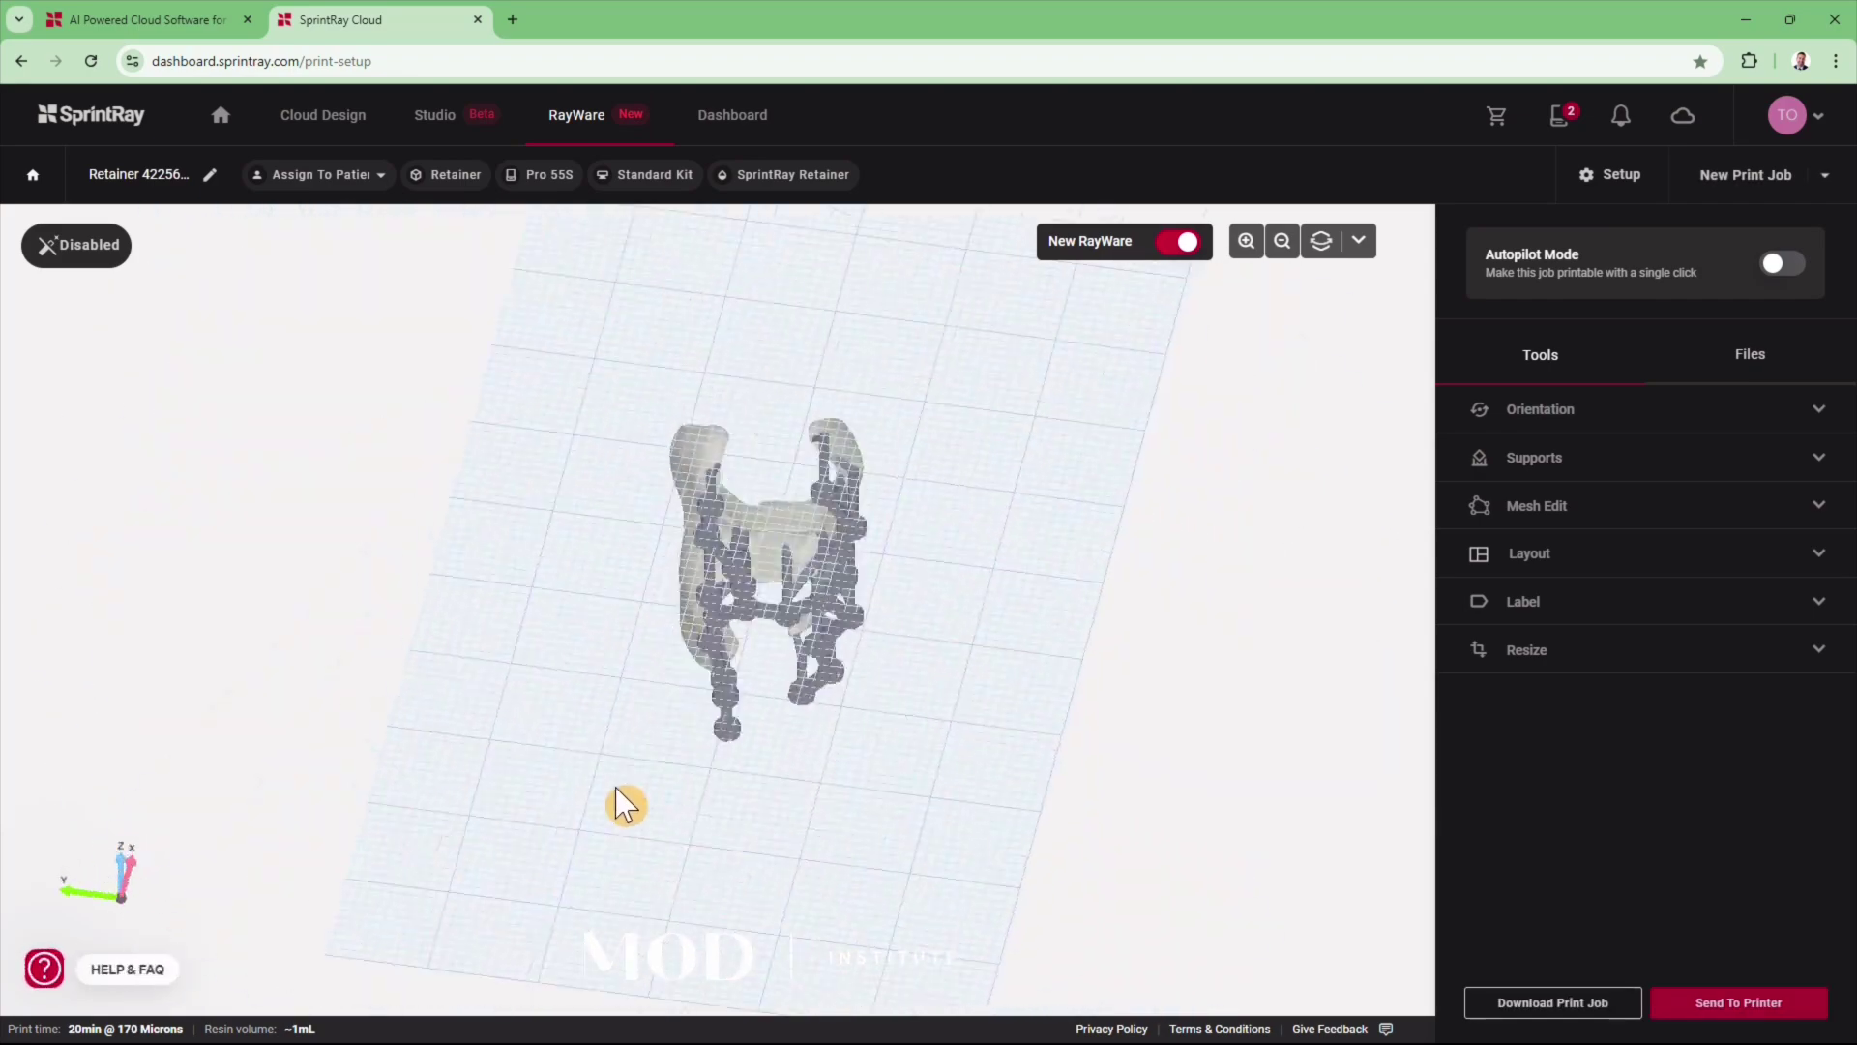
{"action": "left_click", "coordinate": [1512, 746]}
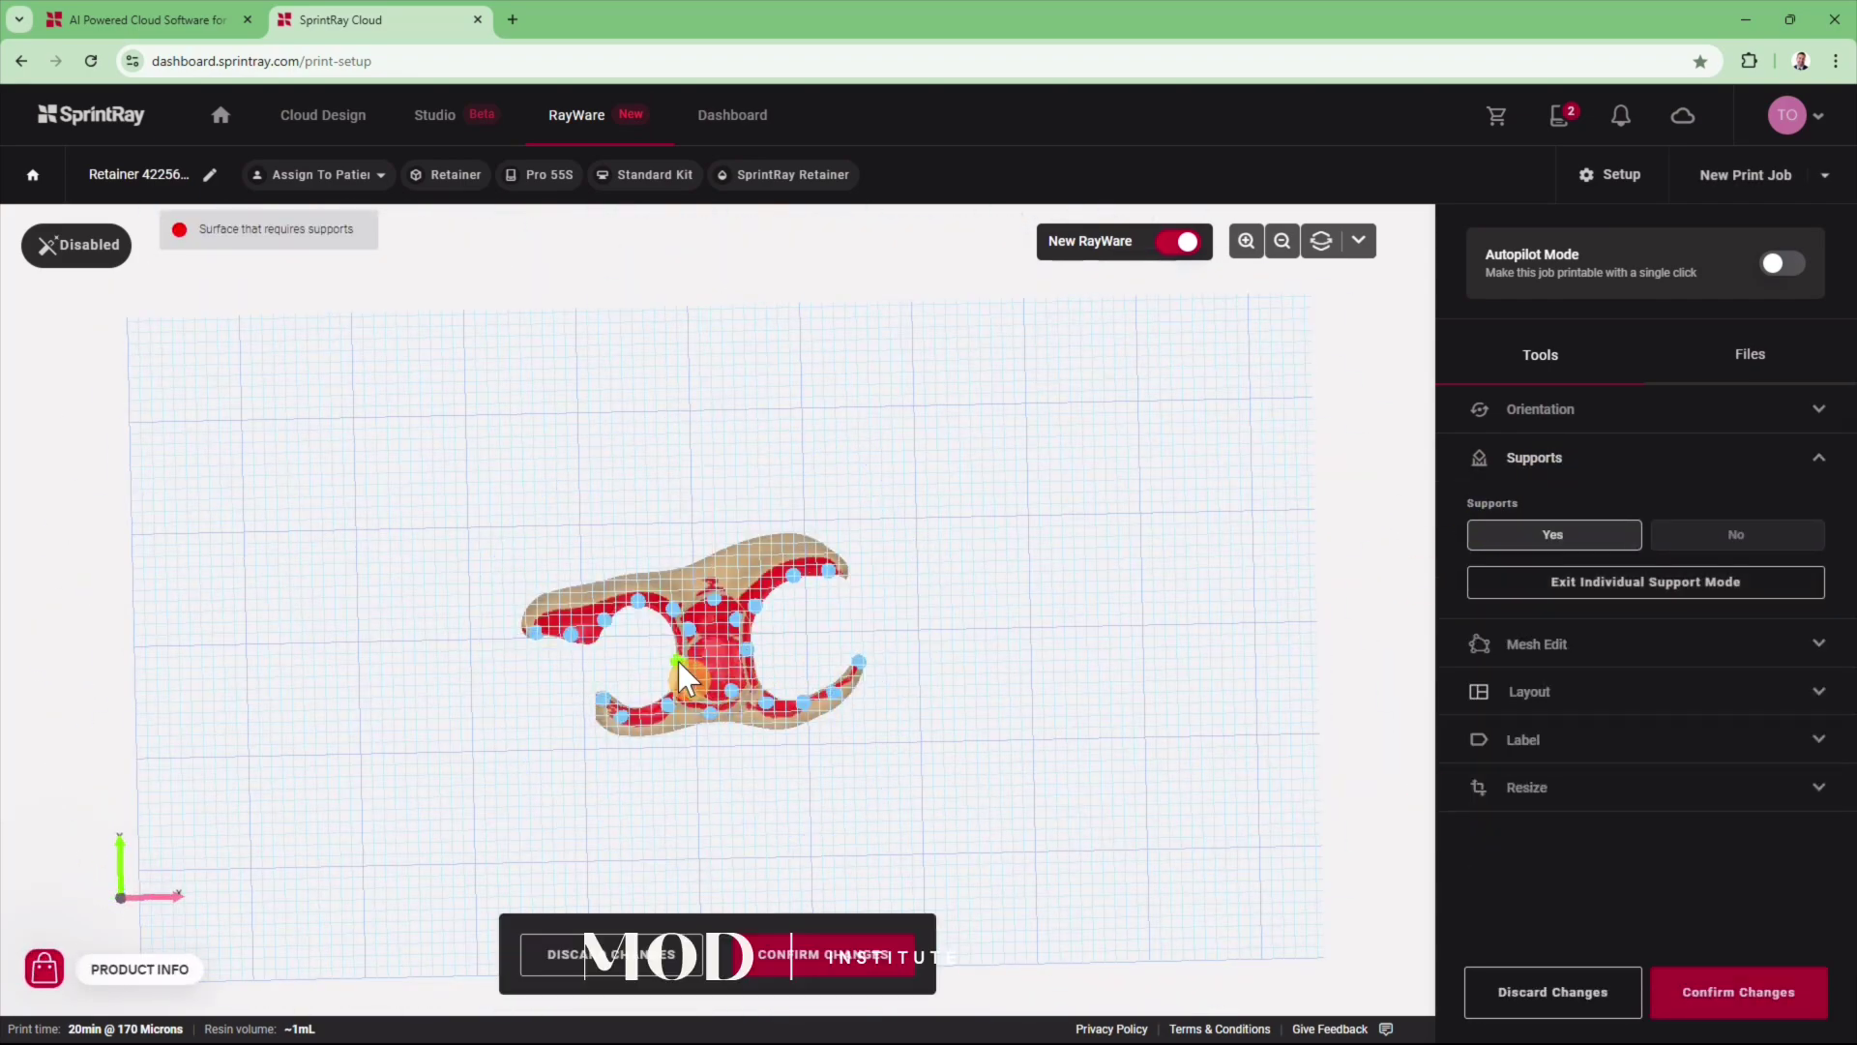
{"action": "left_click", "coordinate": [834, 954]}
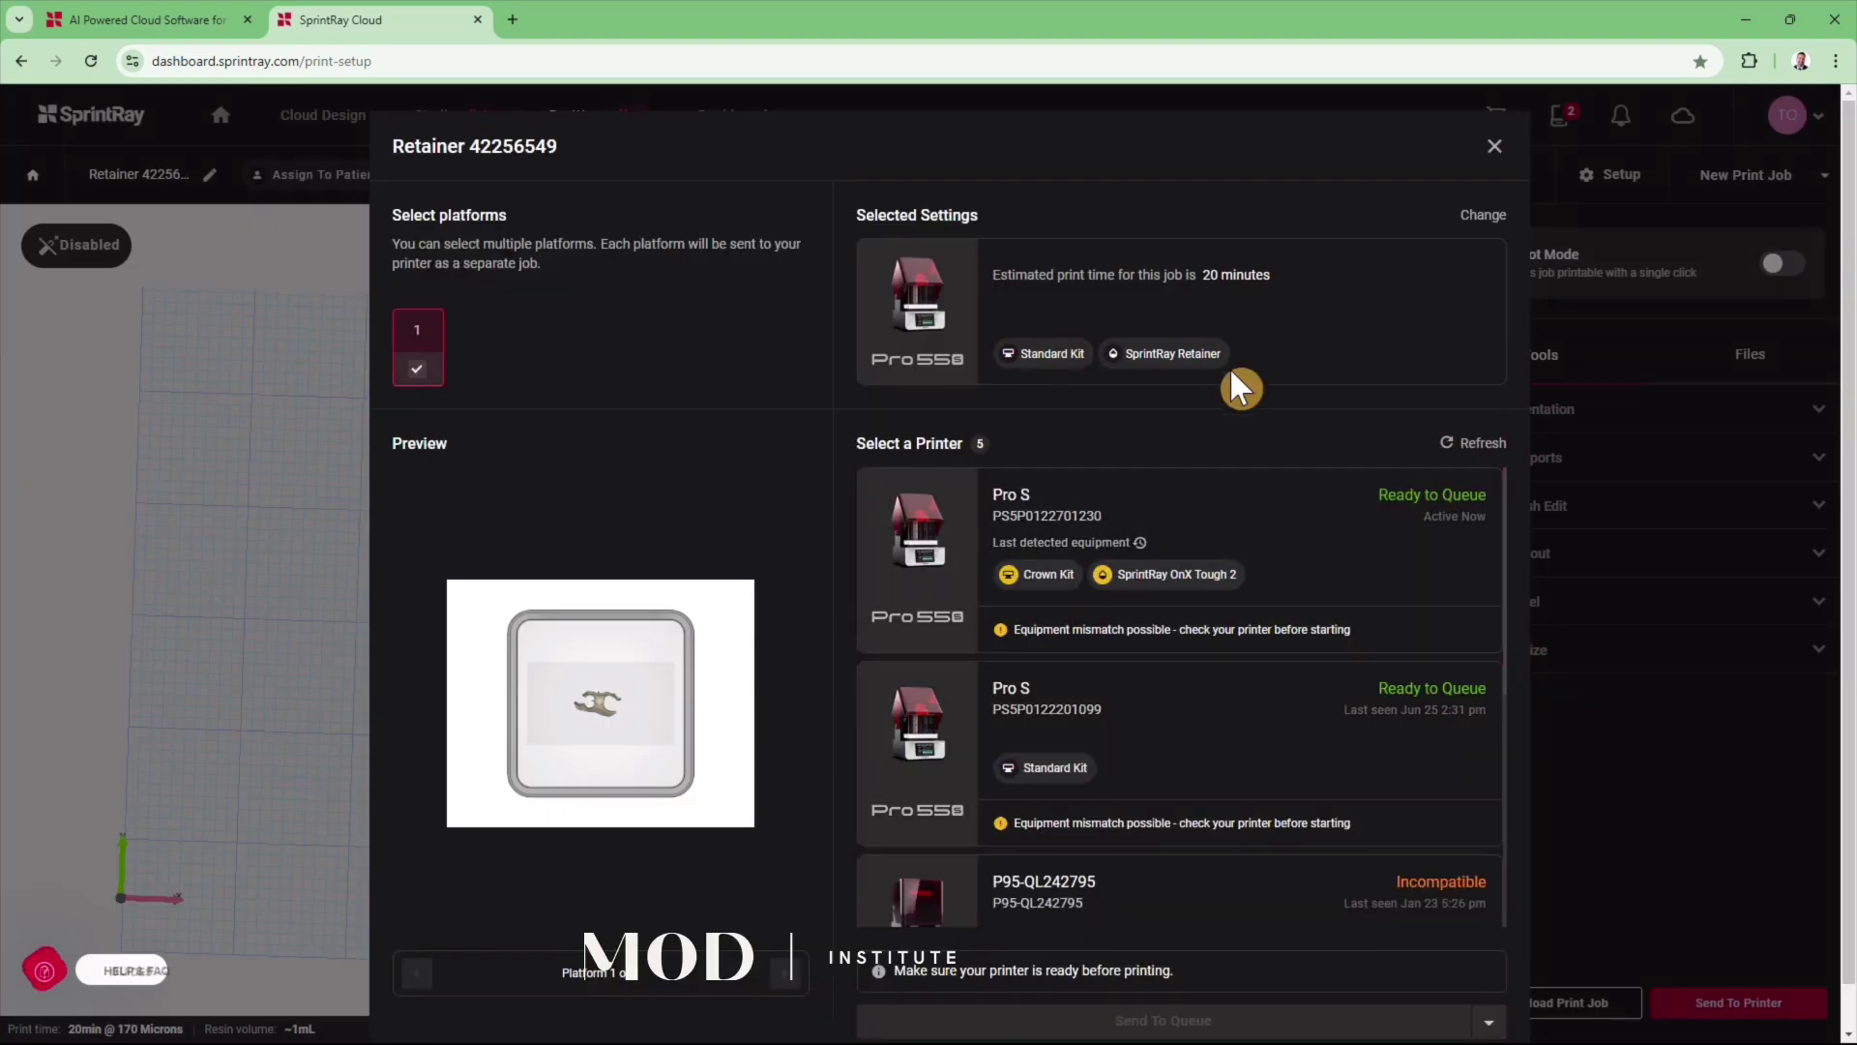
Step: Send the retainer job to the Pro S printer queue and finish
{"action": "left_click", "coordinate": [1326, 547]}
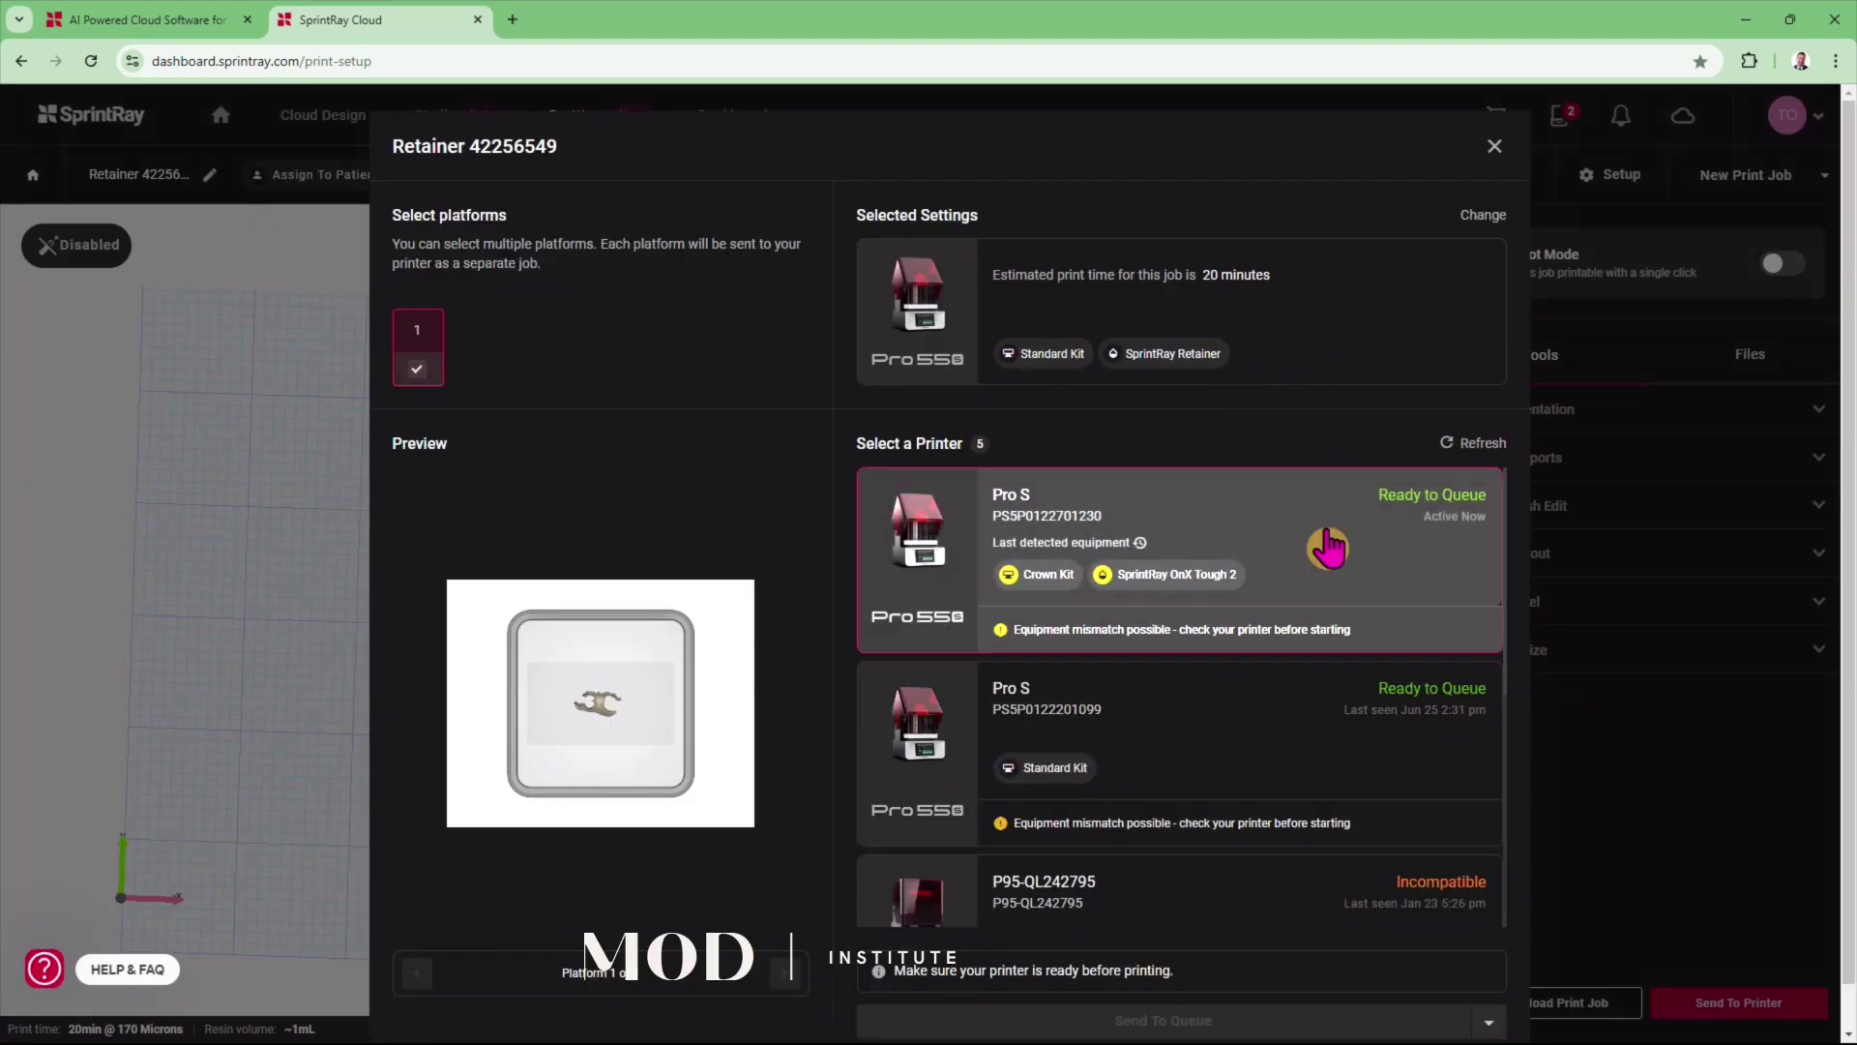
{"action": "left_click", "coordinate": [1186, 1010]}
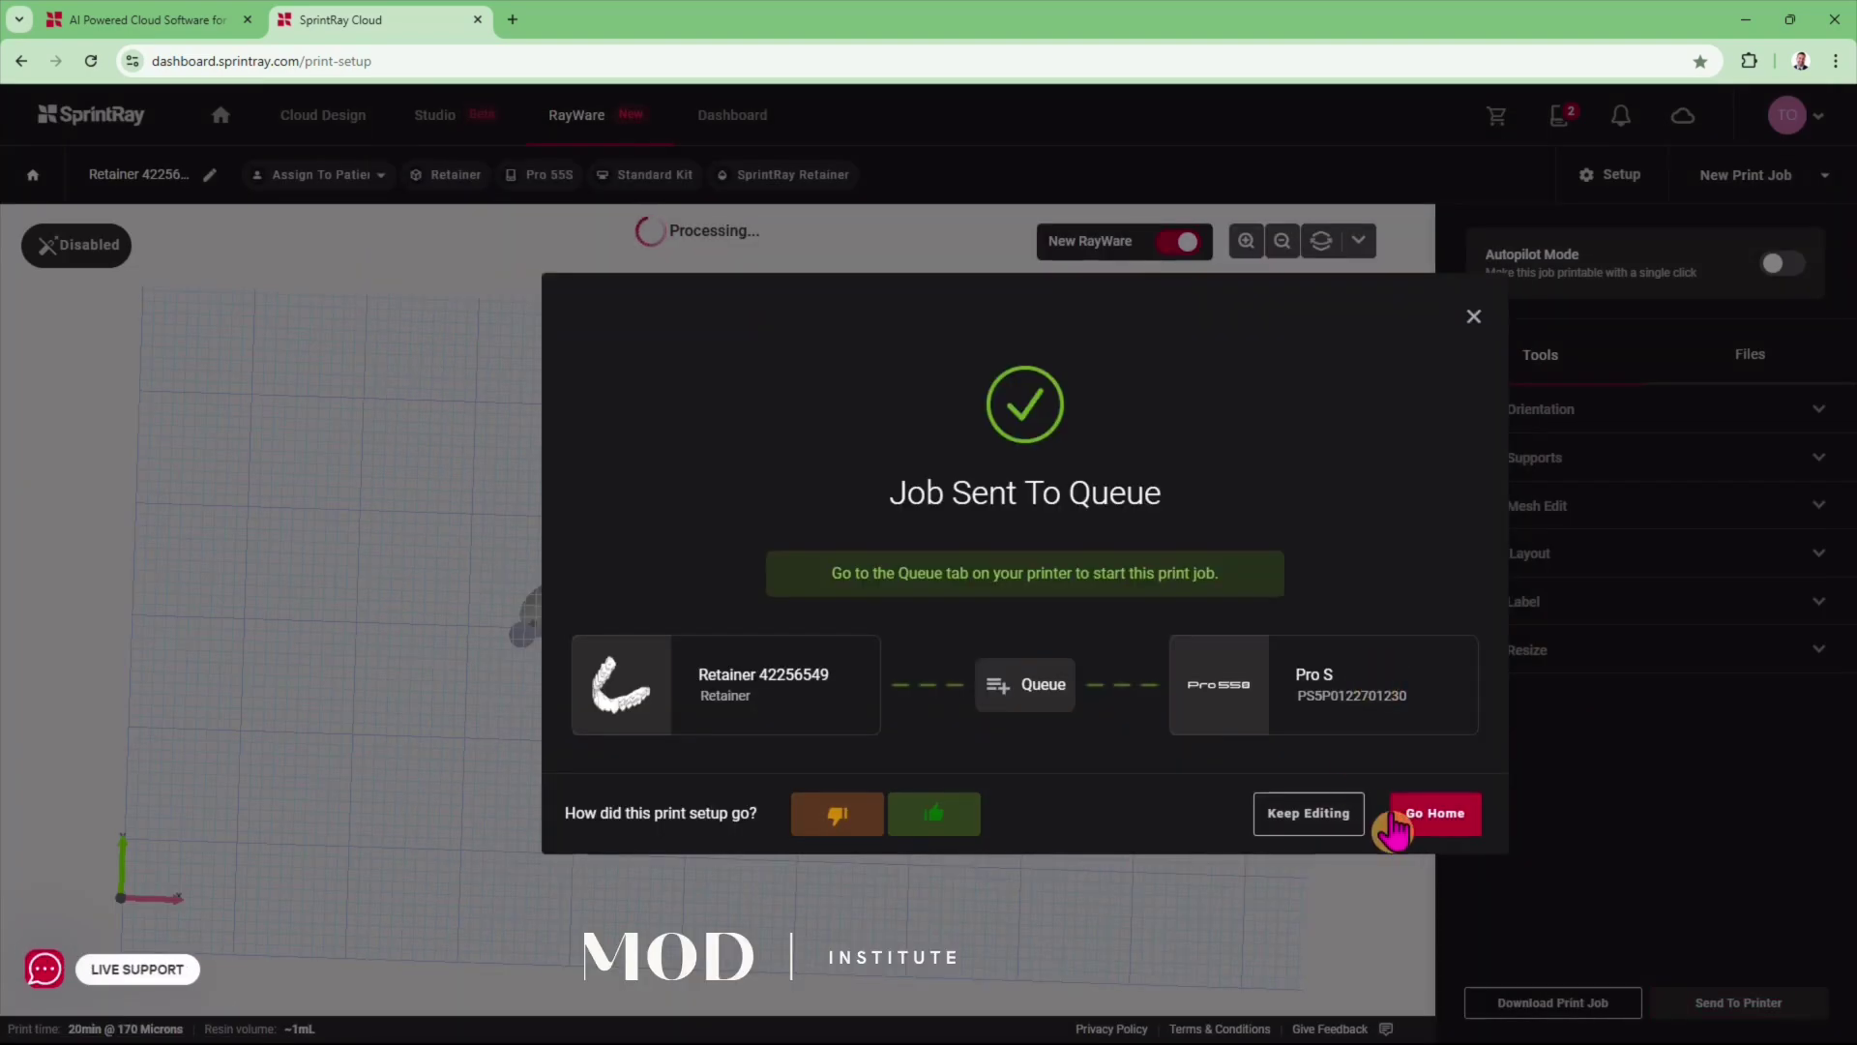
{"action": "left_click", "coordinate": [1389, 822]}
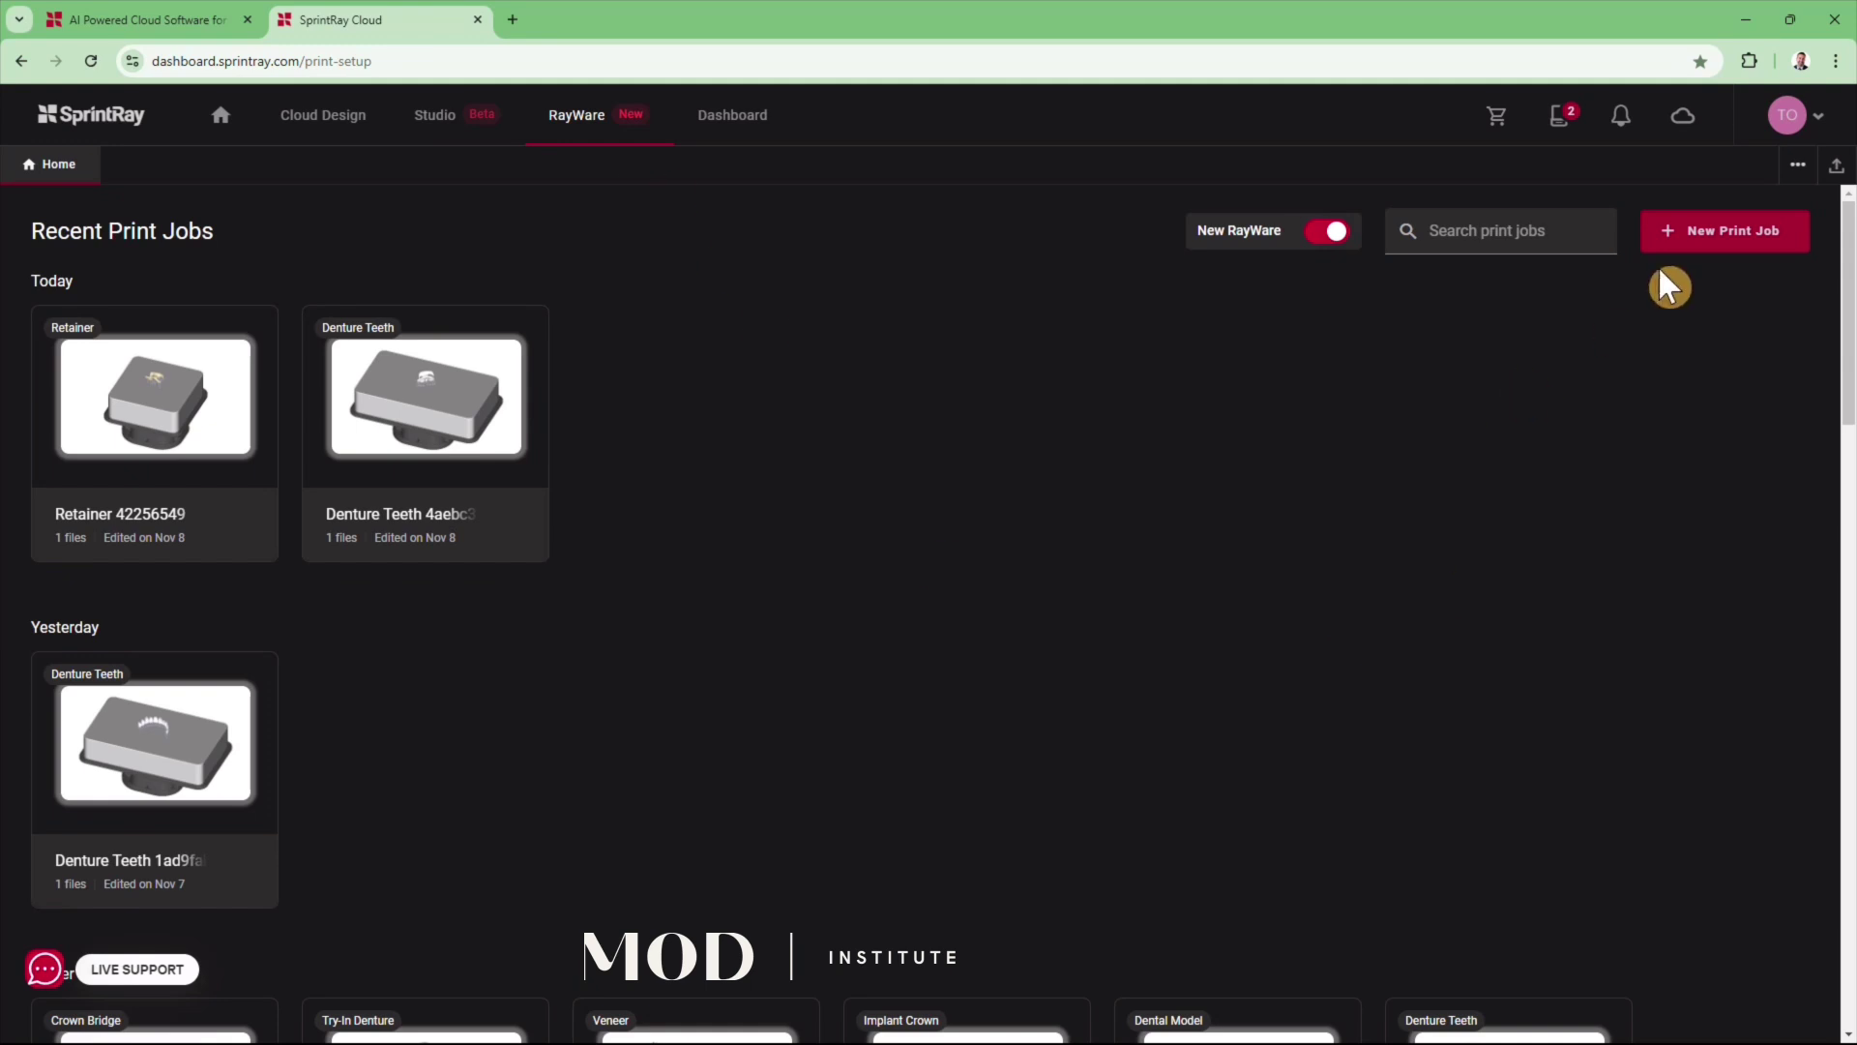
Step: Start a new Implant Crown print job in OnX Tough 2 with tooth.stl imported and prepared
{"action": "left_click", "coordinate": [1683, 232]}
{"action": "left_click", "coordinate": [1563, 864]}
{"action": "scroll", "coordinate": [1588, 773], "scroll_direction": "up", "scroll_amount": 3}
{"action": "left_click", "coordinate": [1547, 671]}
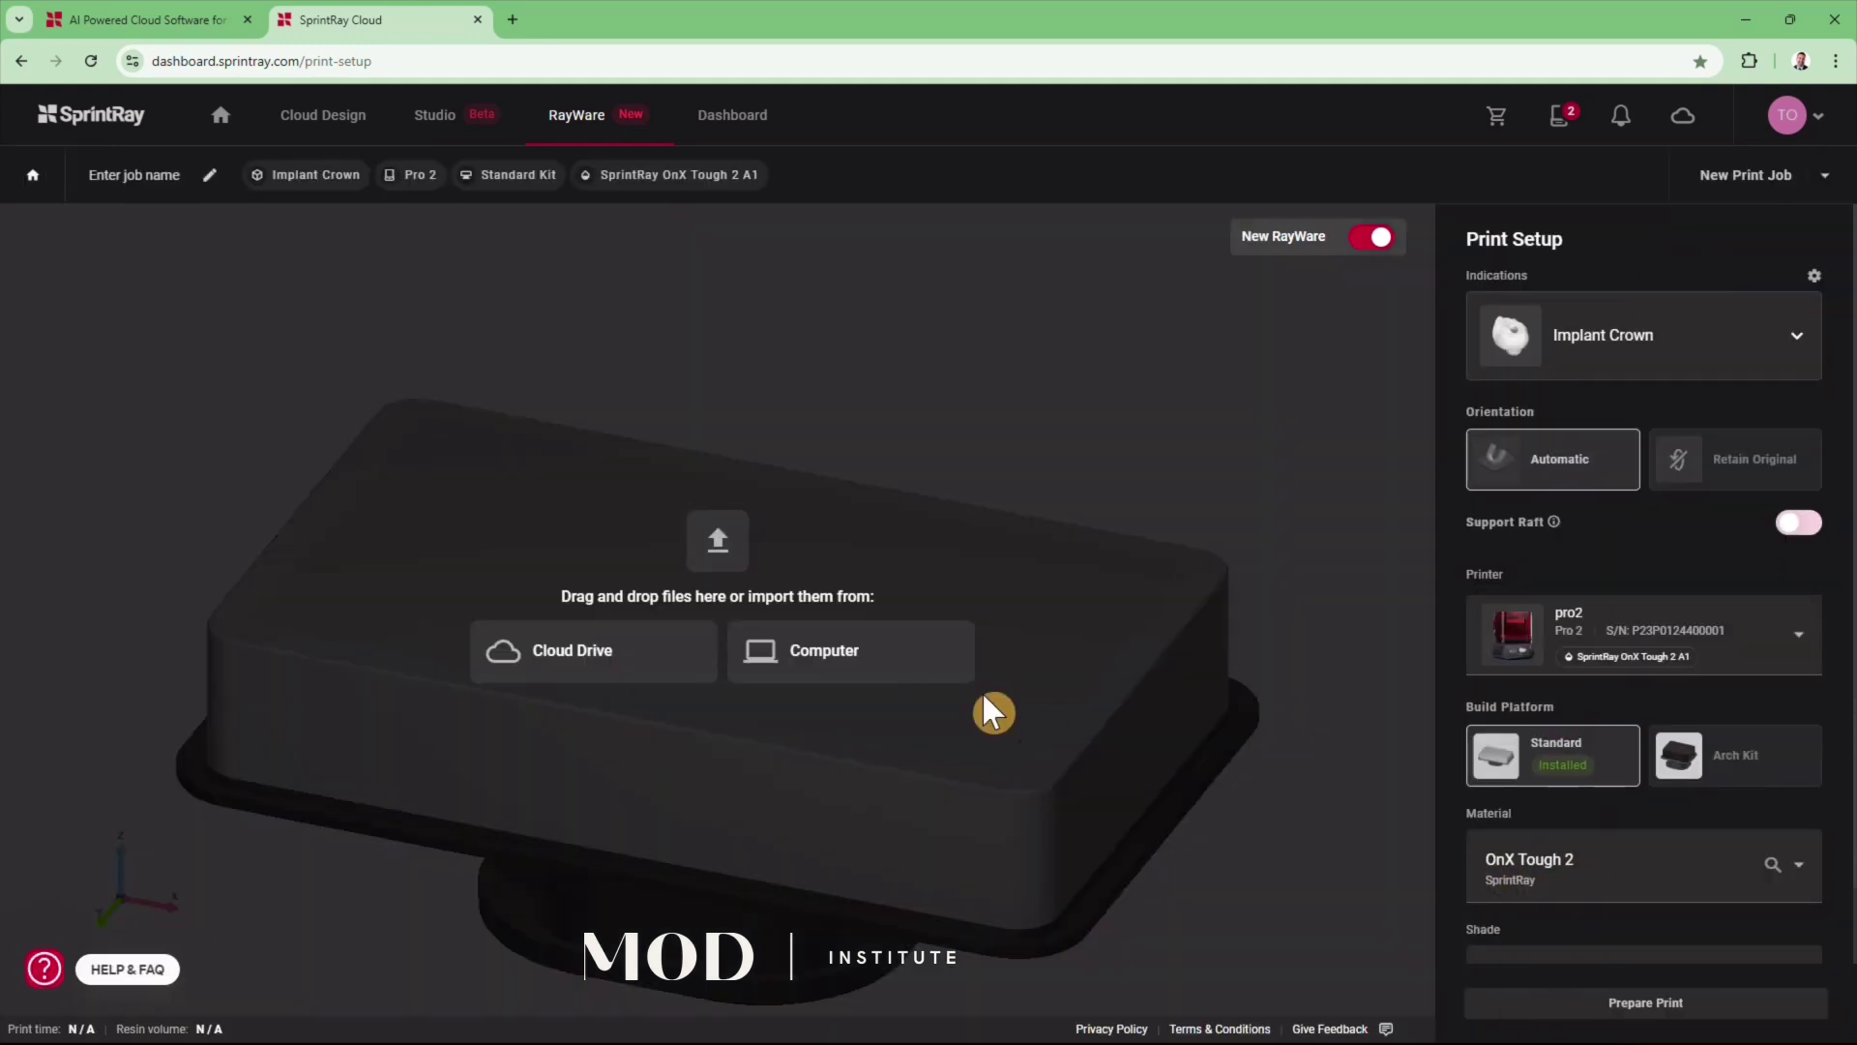
{"action": "left_click", "coordinate": [957, 673]}
{"action": "double_click", "coordinate": [543, 248]}
{"action": "left_click", "coordinate": [1108, 765]}
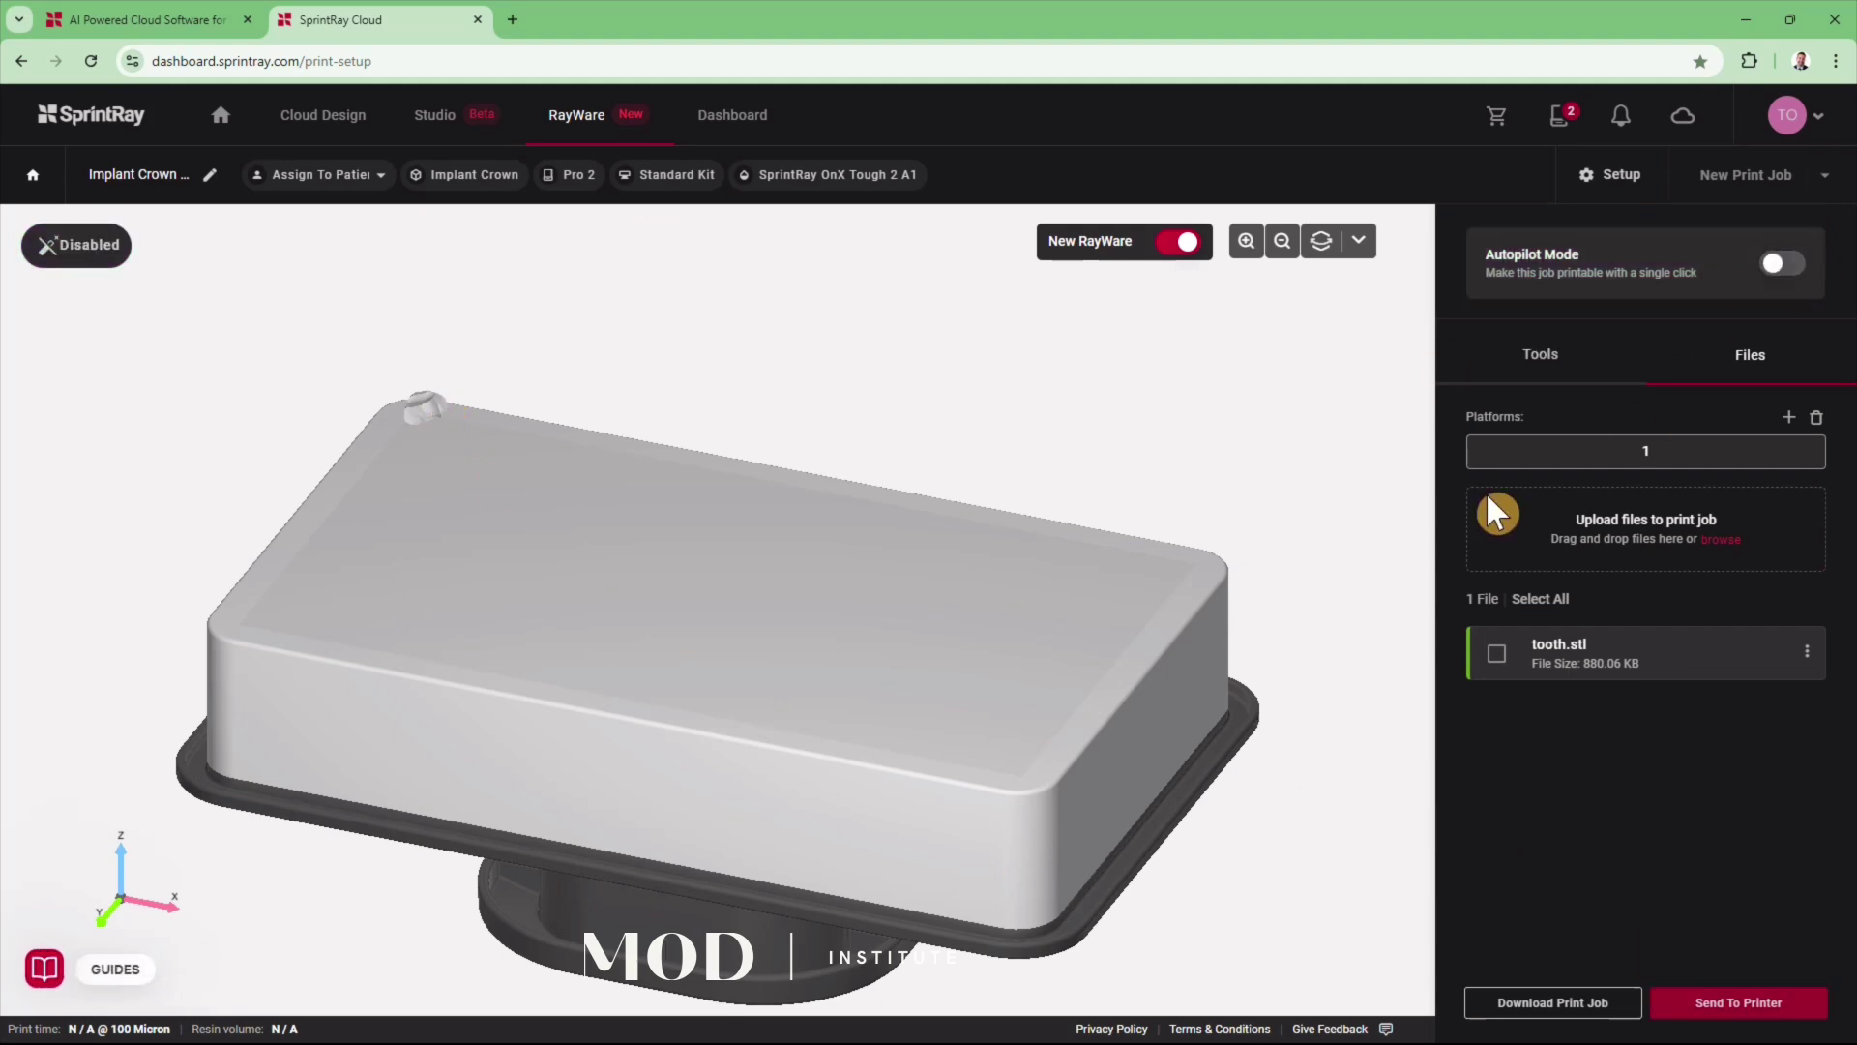
Step: Switch to the classic RayWare interface and reorient the tooth on the platform
{"action": "left_click_drag", "start_coordinate": [658, 574], "coordinate": [277, 526]}
{"action": "left_click", "coordinate": [1540, 354]}
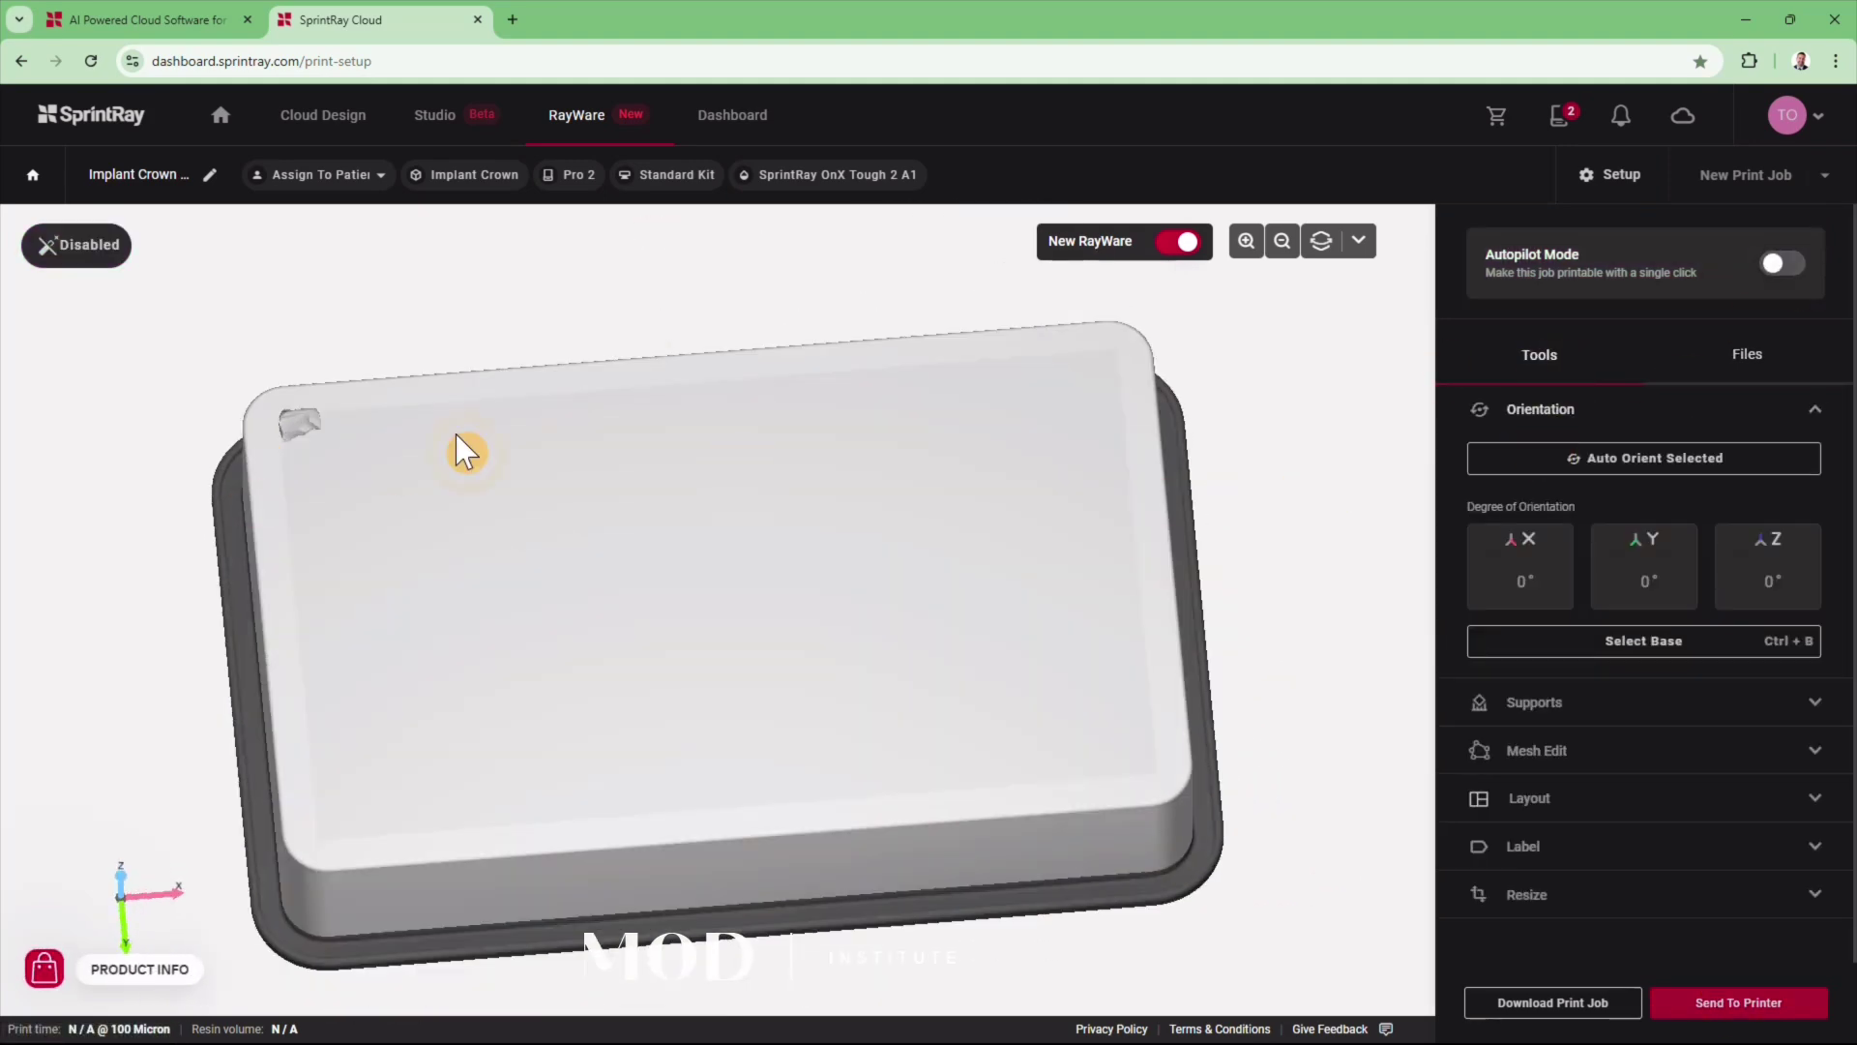
{"action": "left_click", "coordinate": [1555, 704]}
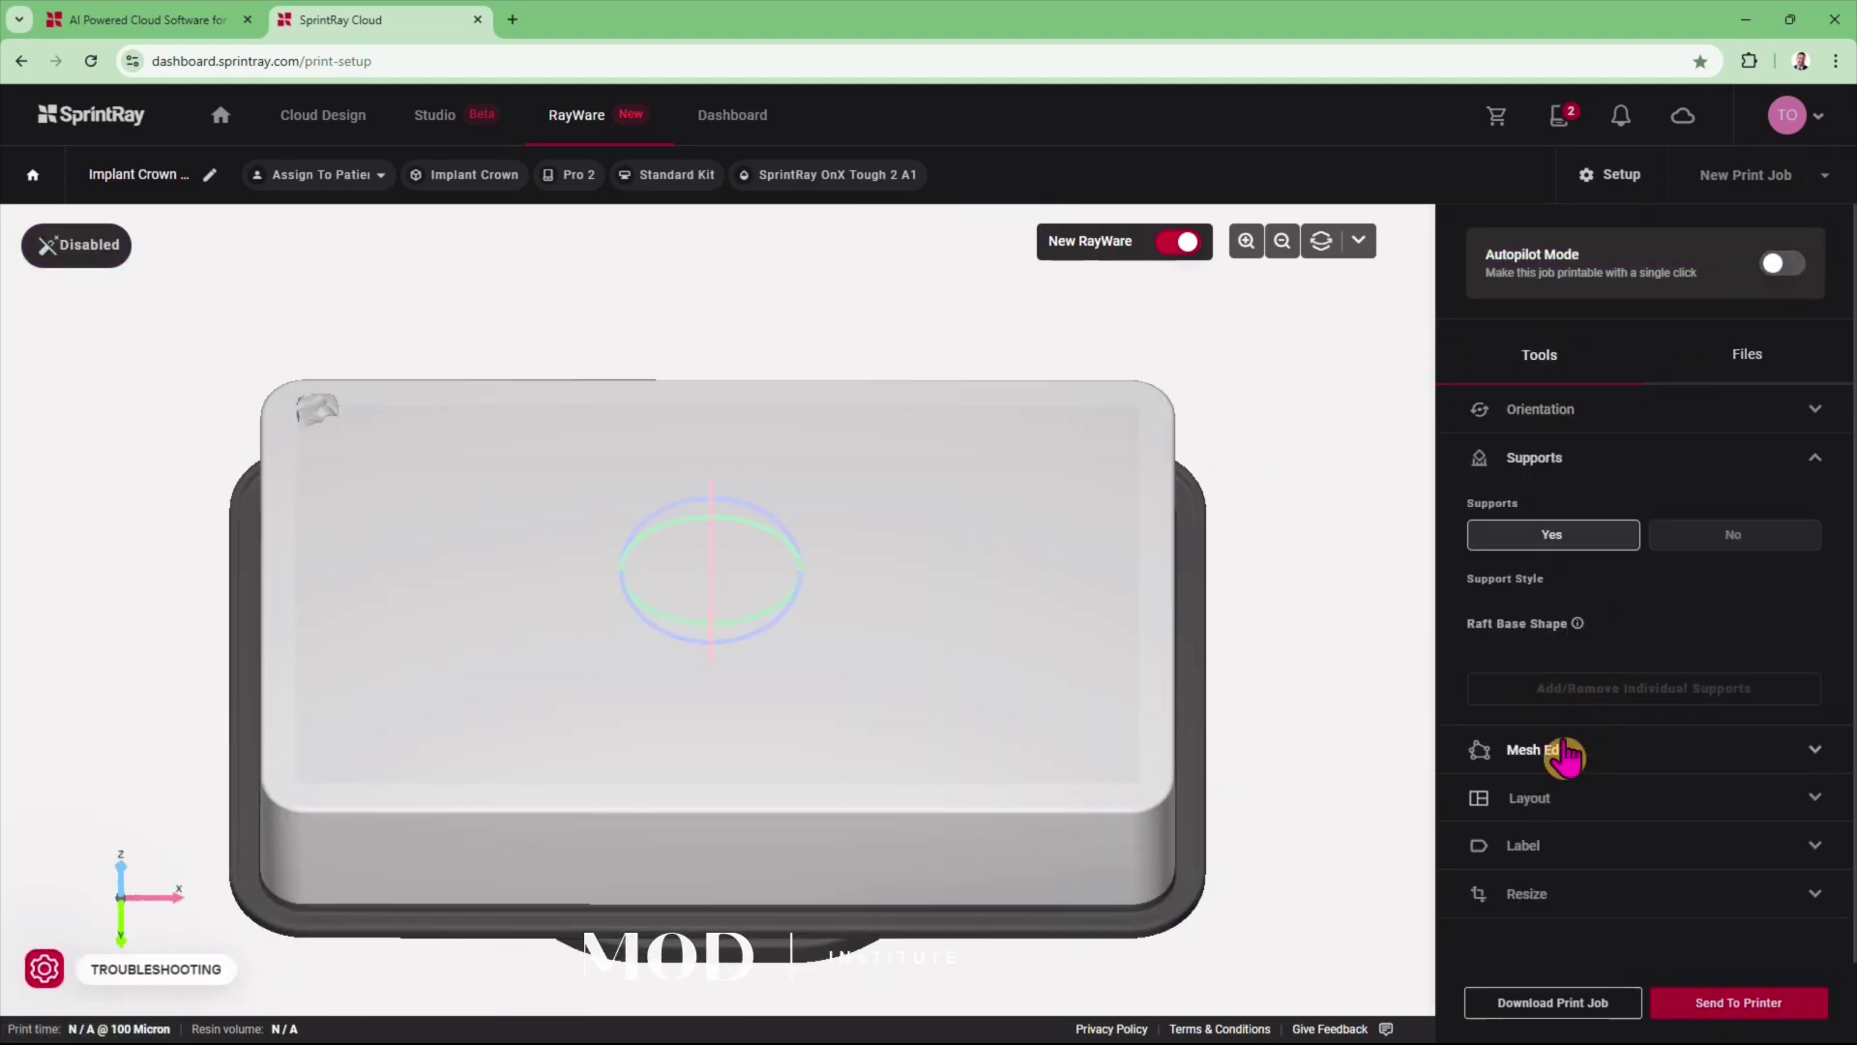
{"action": "left_click", "coordinate": [1182, 241]}
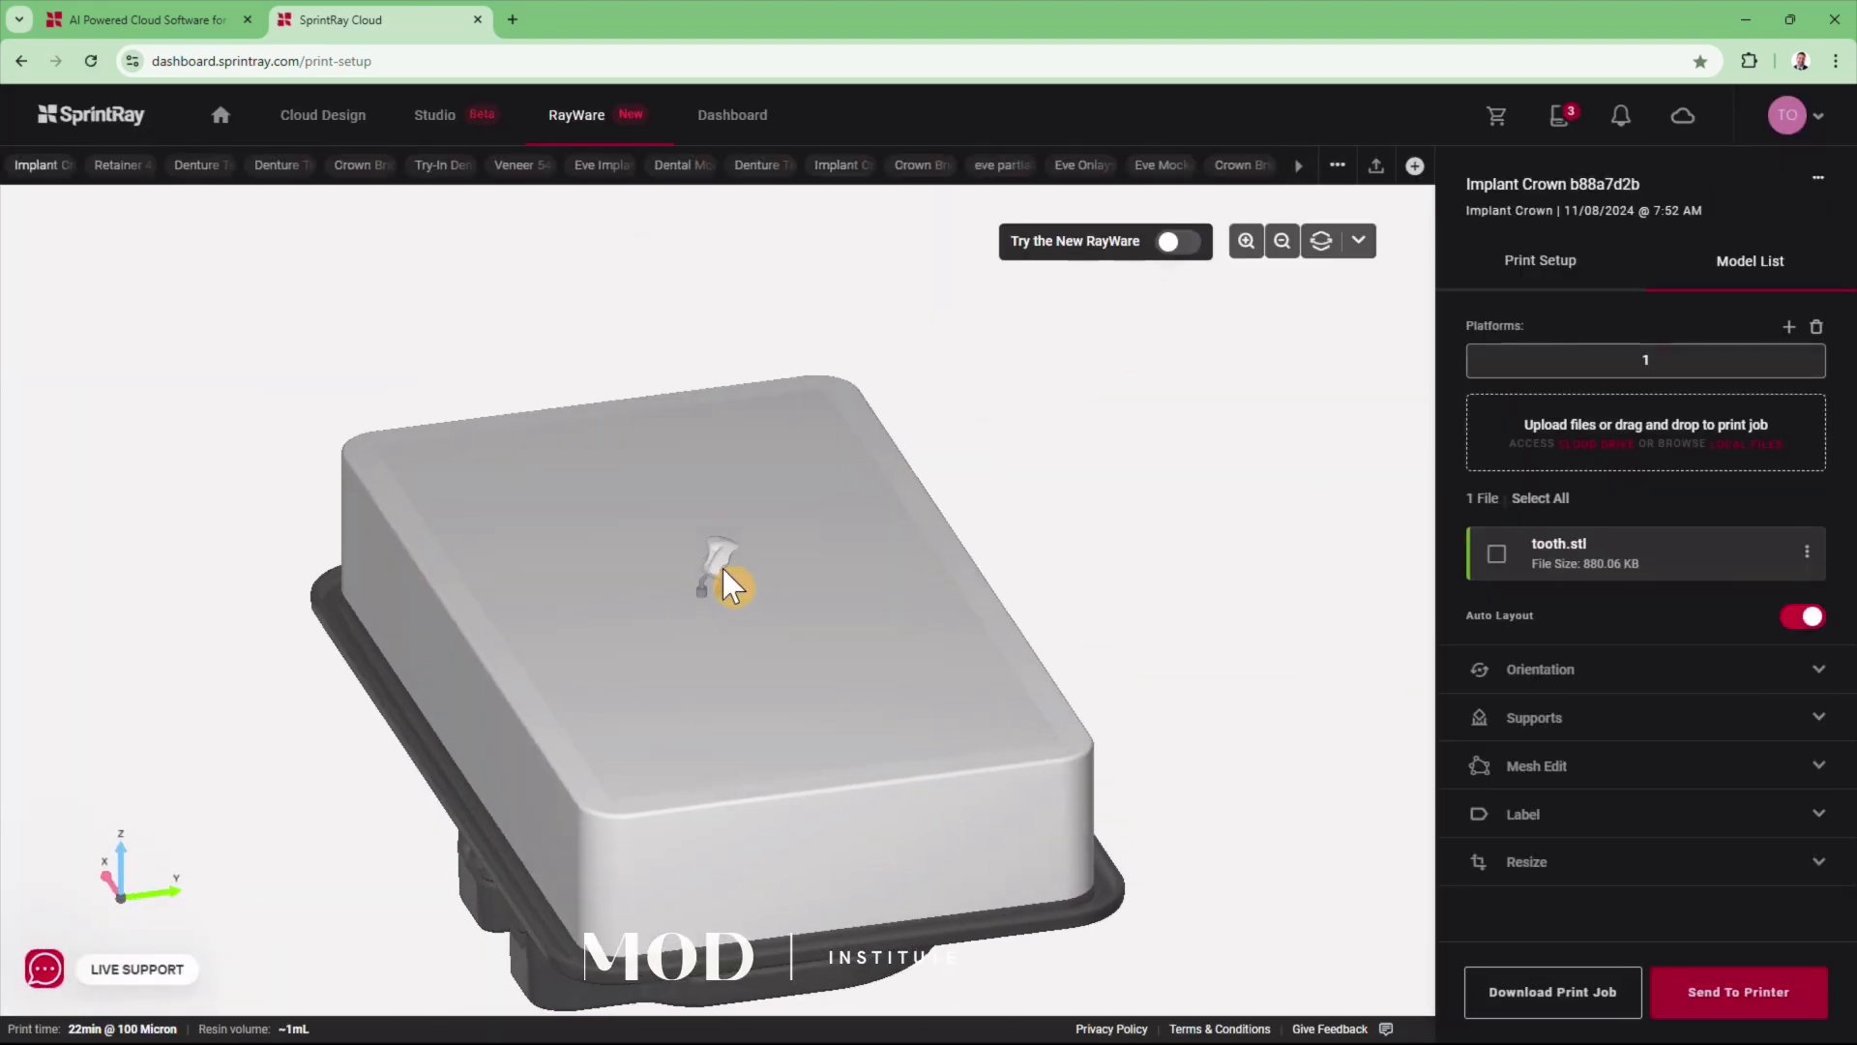
{"action": "left_click", "coordinate": [705, 480]}
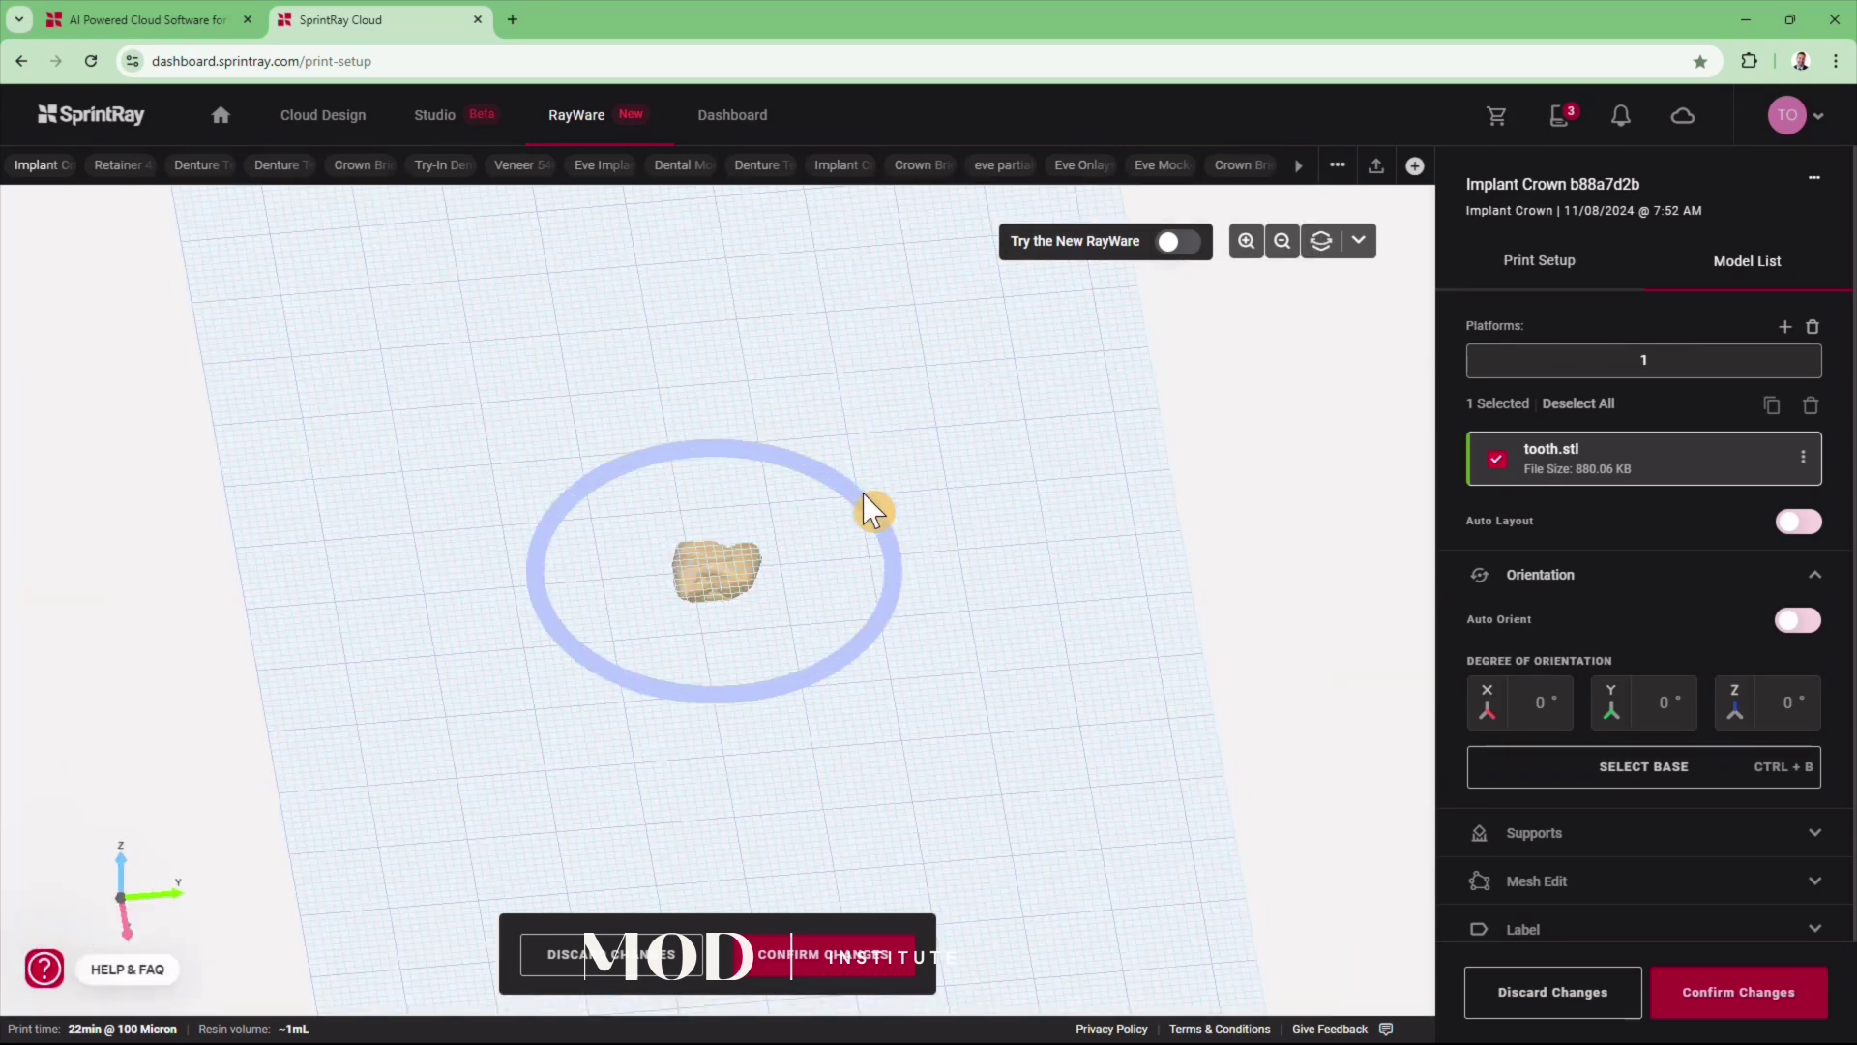
{"action": "left_click", "coordinate": [847, 957]}
Step: Add individual supports to the tooth and confirm the changes
{"action": "left_click", "coordinate": [1534, 721]}
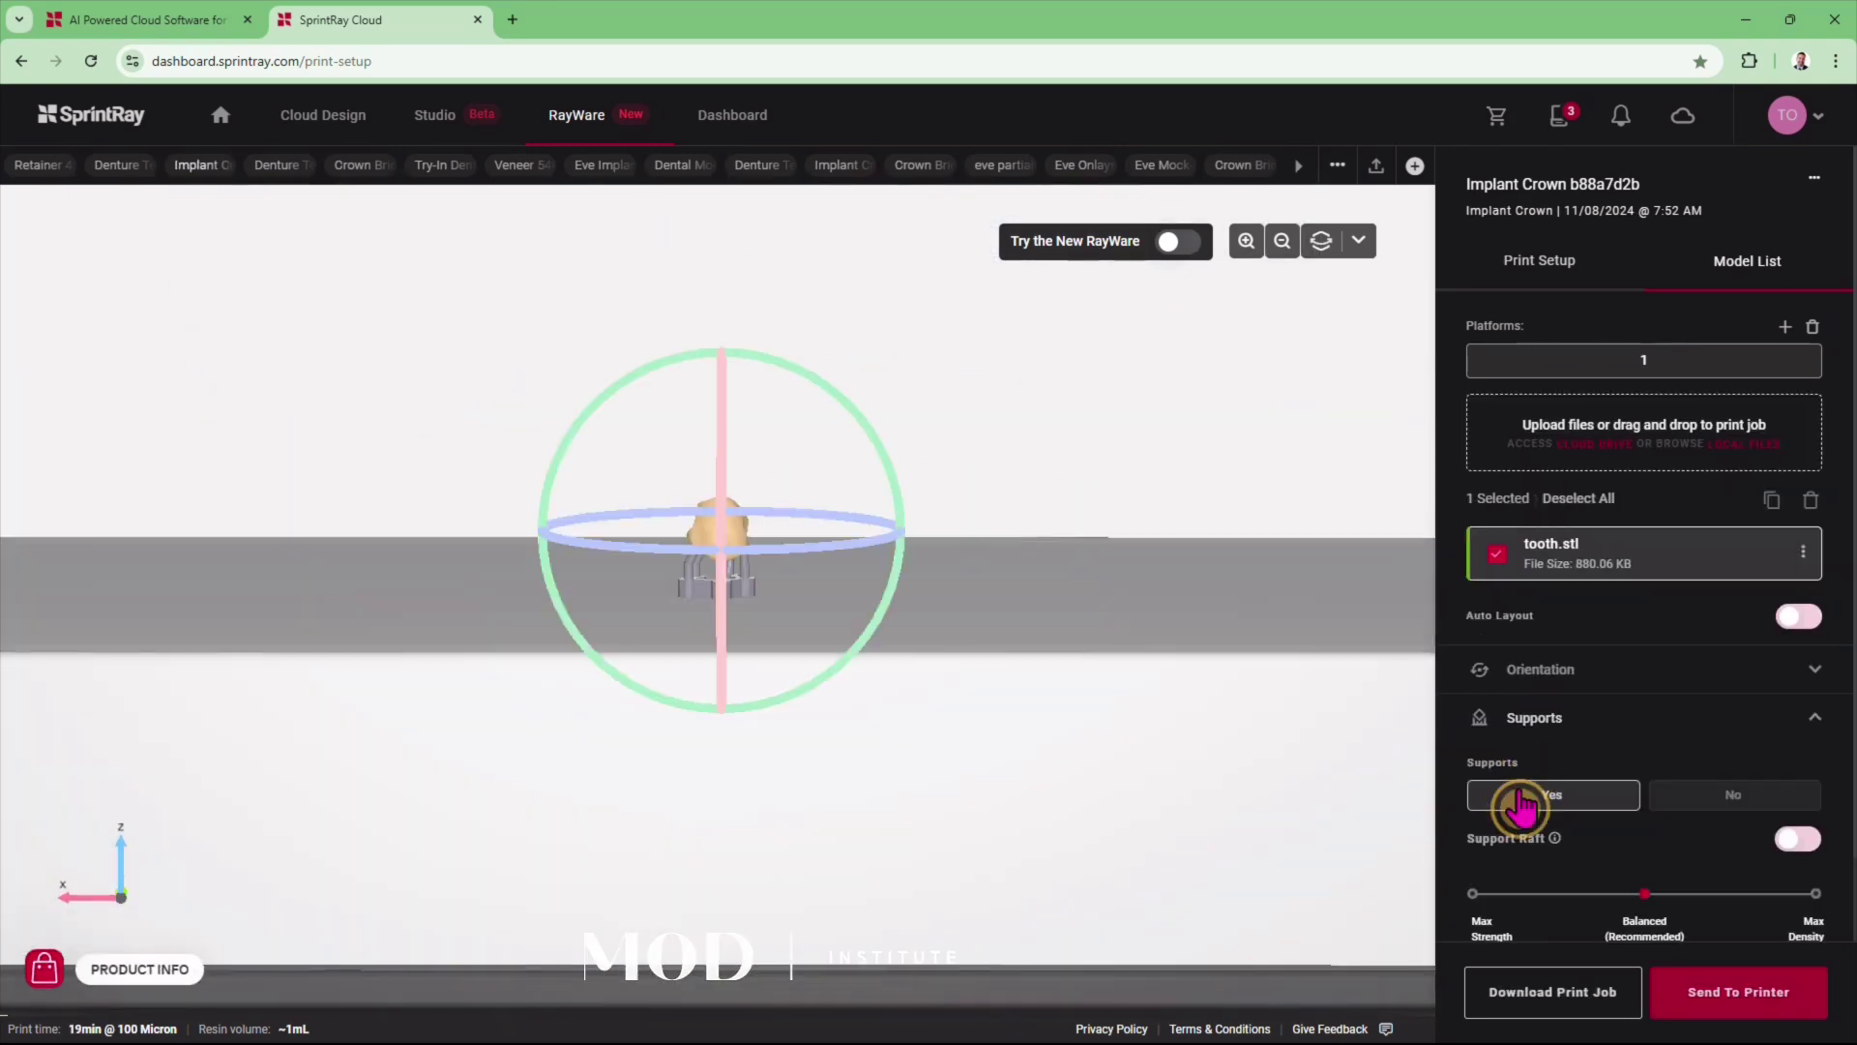
{"action": "scroll", "coordinate": [1572, 924], "scroll_direction": "down", "scroll_amount": 2}
{"action": "left_click", "coordinate": [1645, 740]}
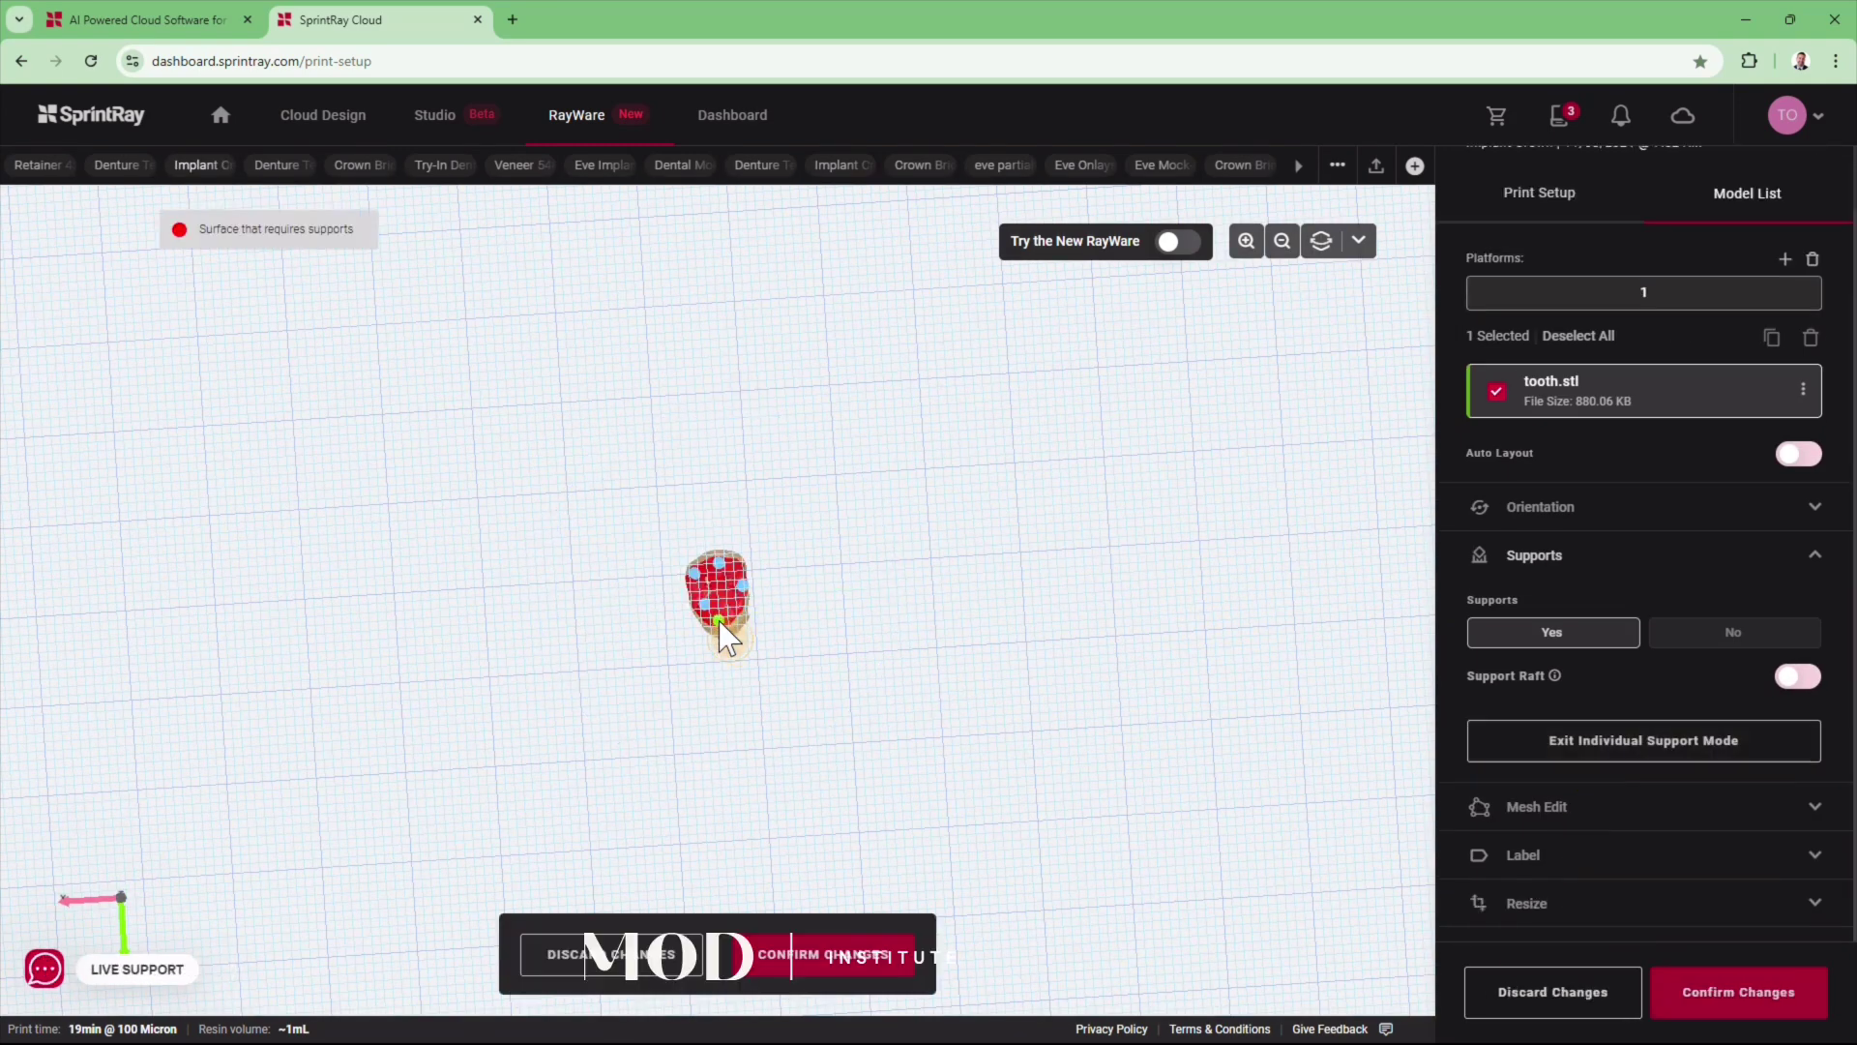
{"action": "left_click", "coordinate": [818, 954]}
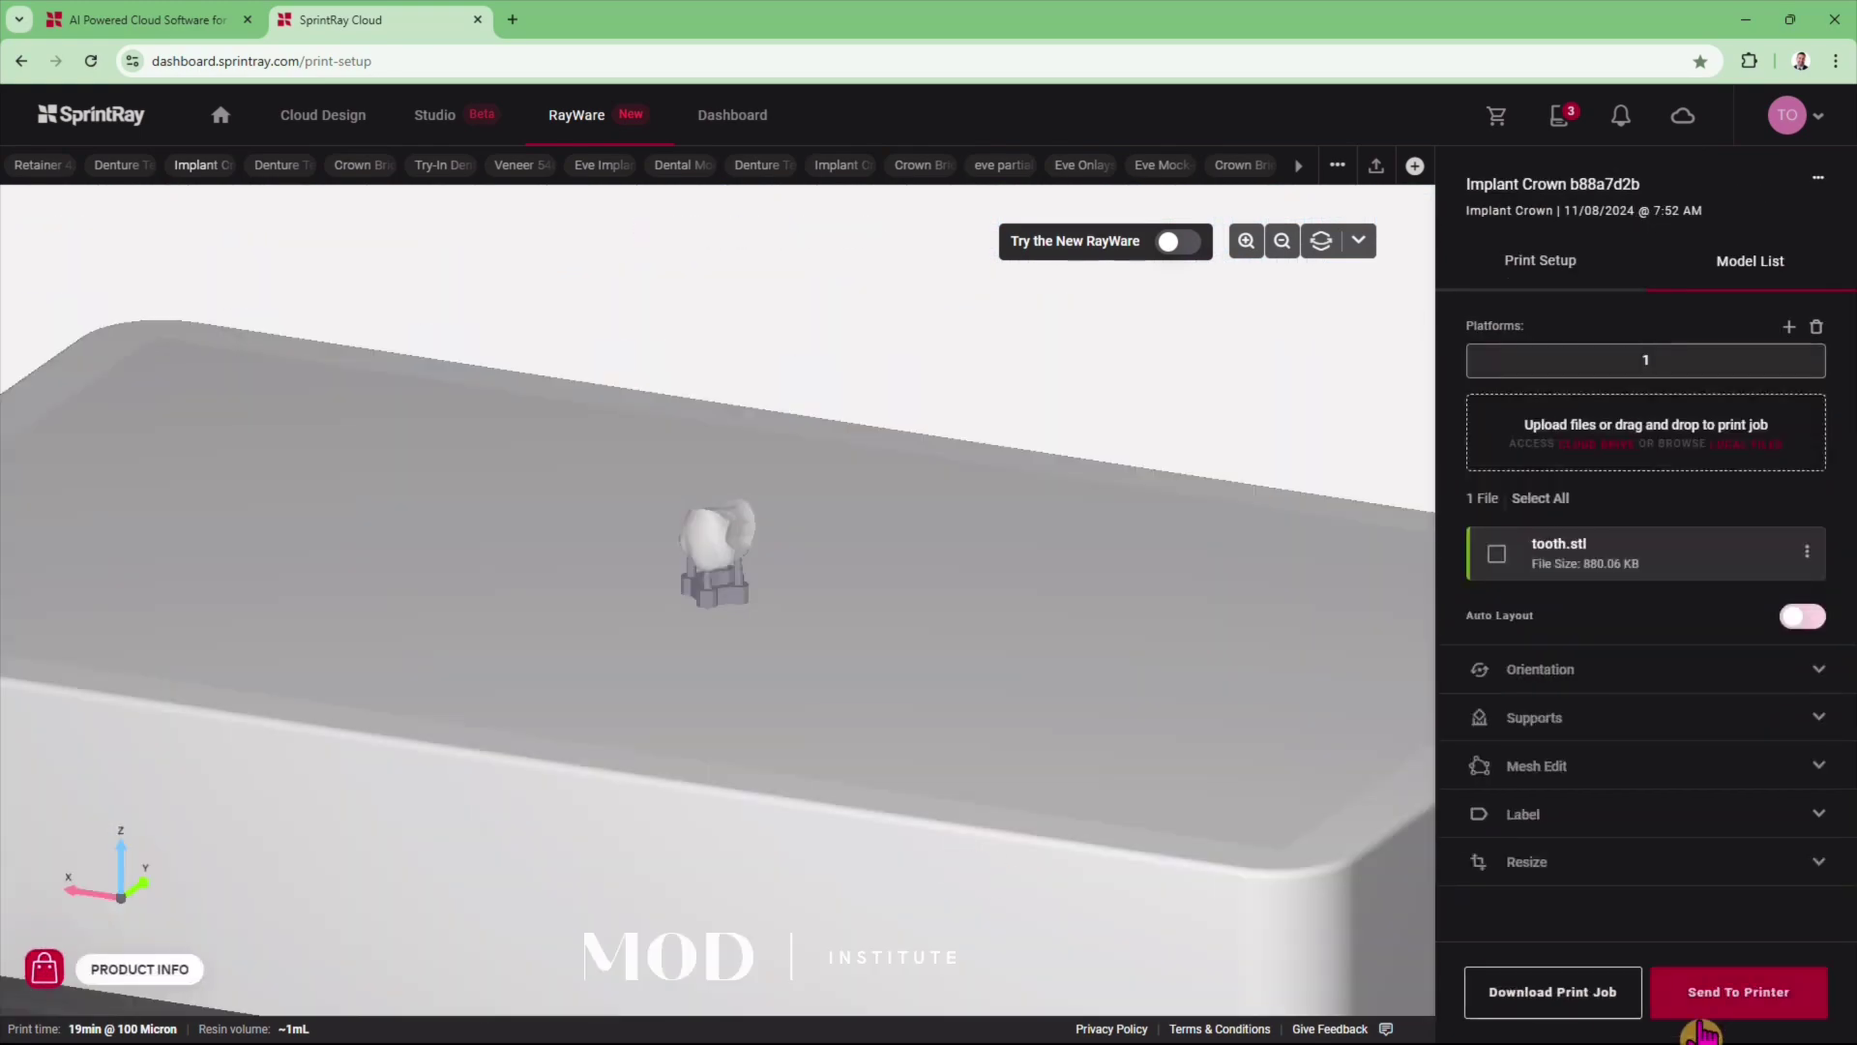
Step: Send the tooth job to the Pro 2 printer, then minimize Chrome to the desktop
{"action": "left_click", "coordinate": [1739, 992]}
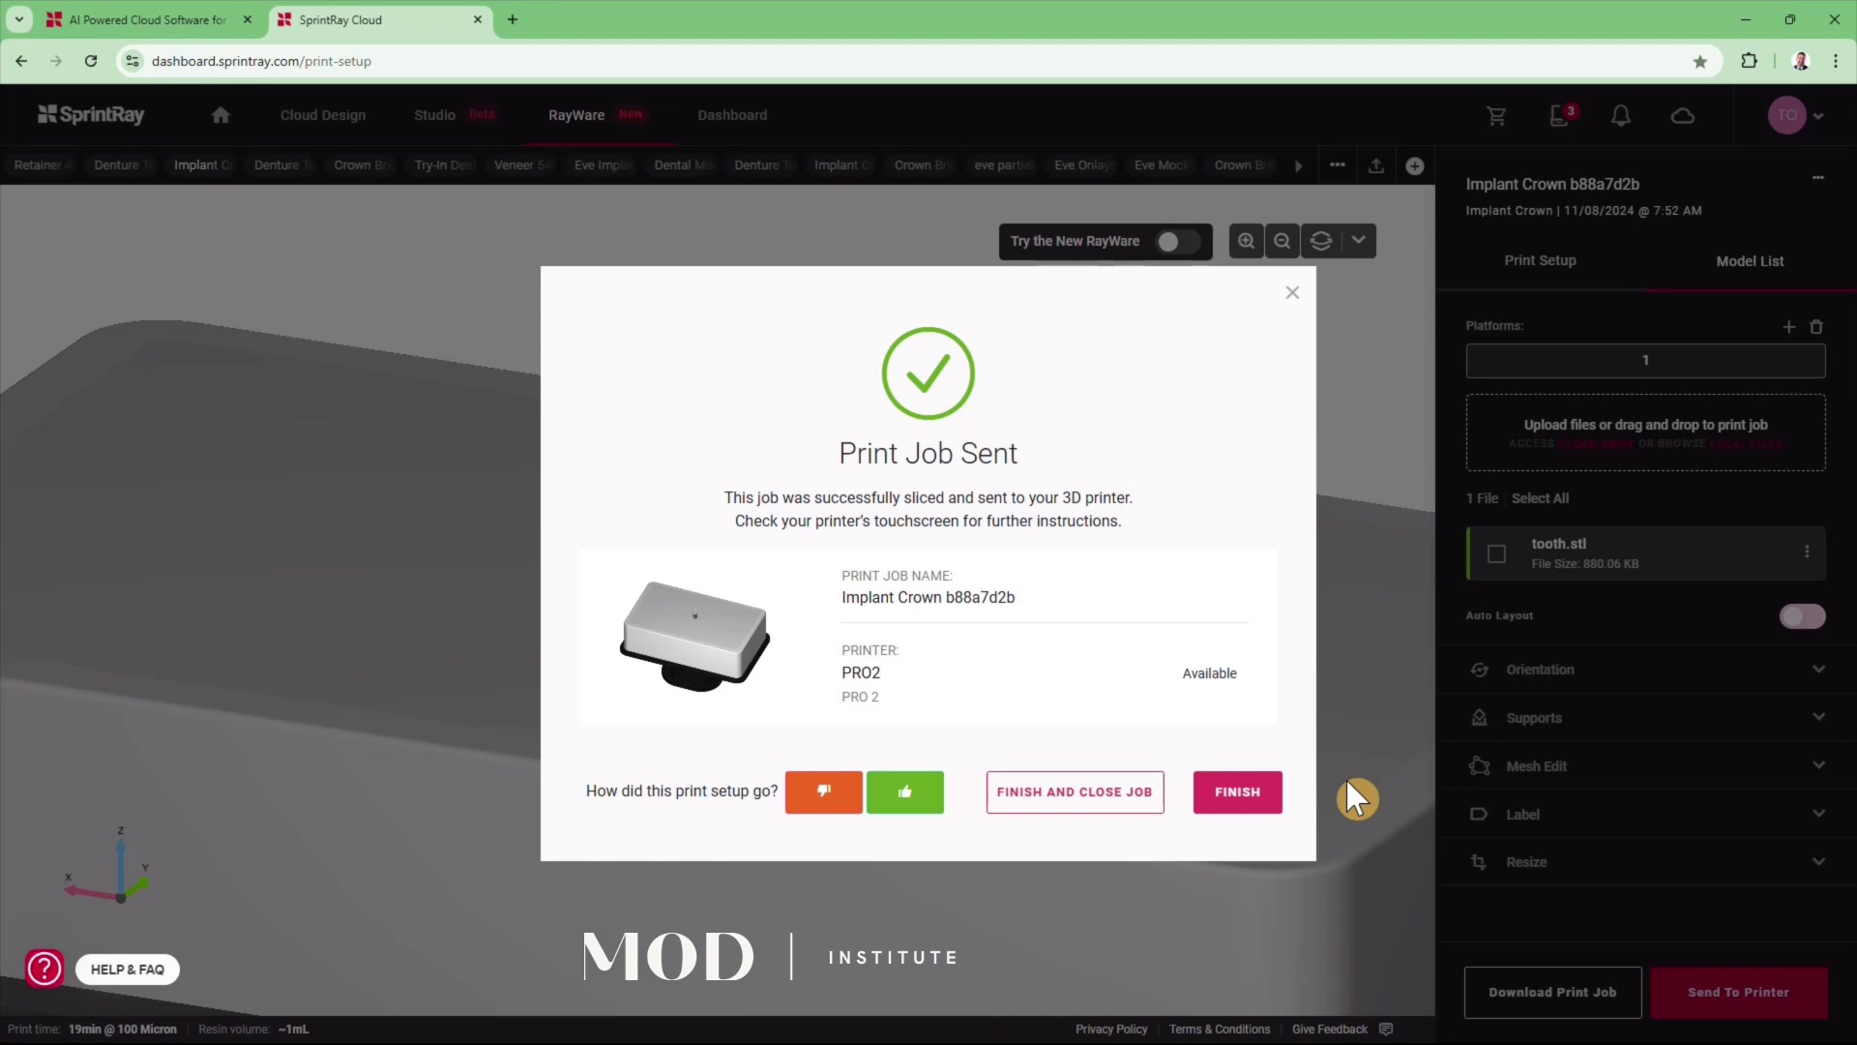
{"action": "left_click", "coordinate": [1347, 785]}
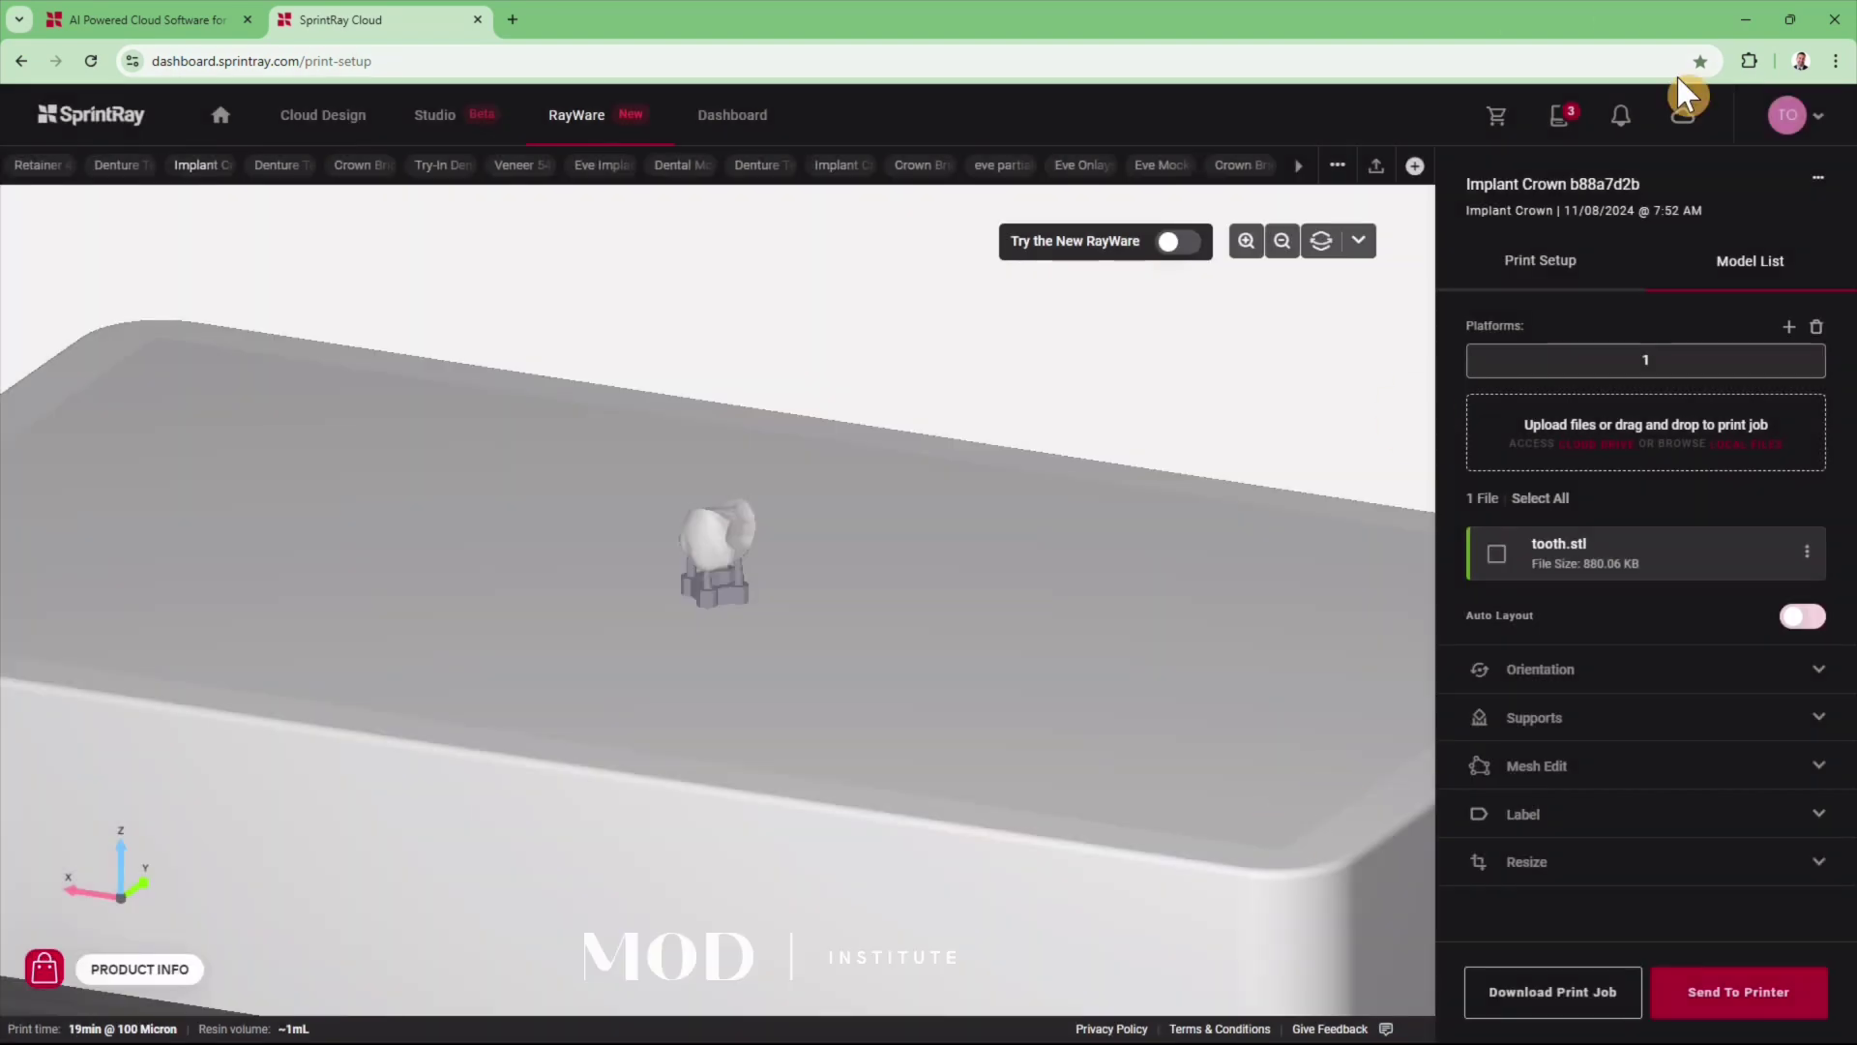
{"action": "left_click", "coordinate": [1746, 20]}
{"action": "left_click", "coordinate": [1664, 126]}
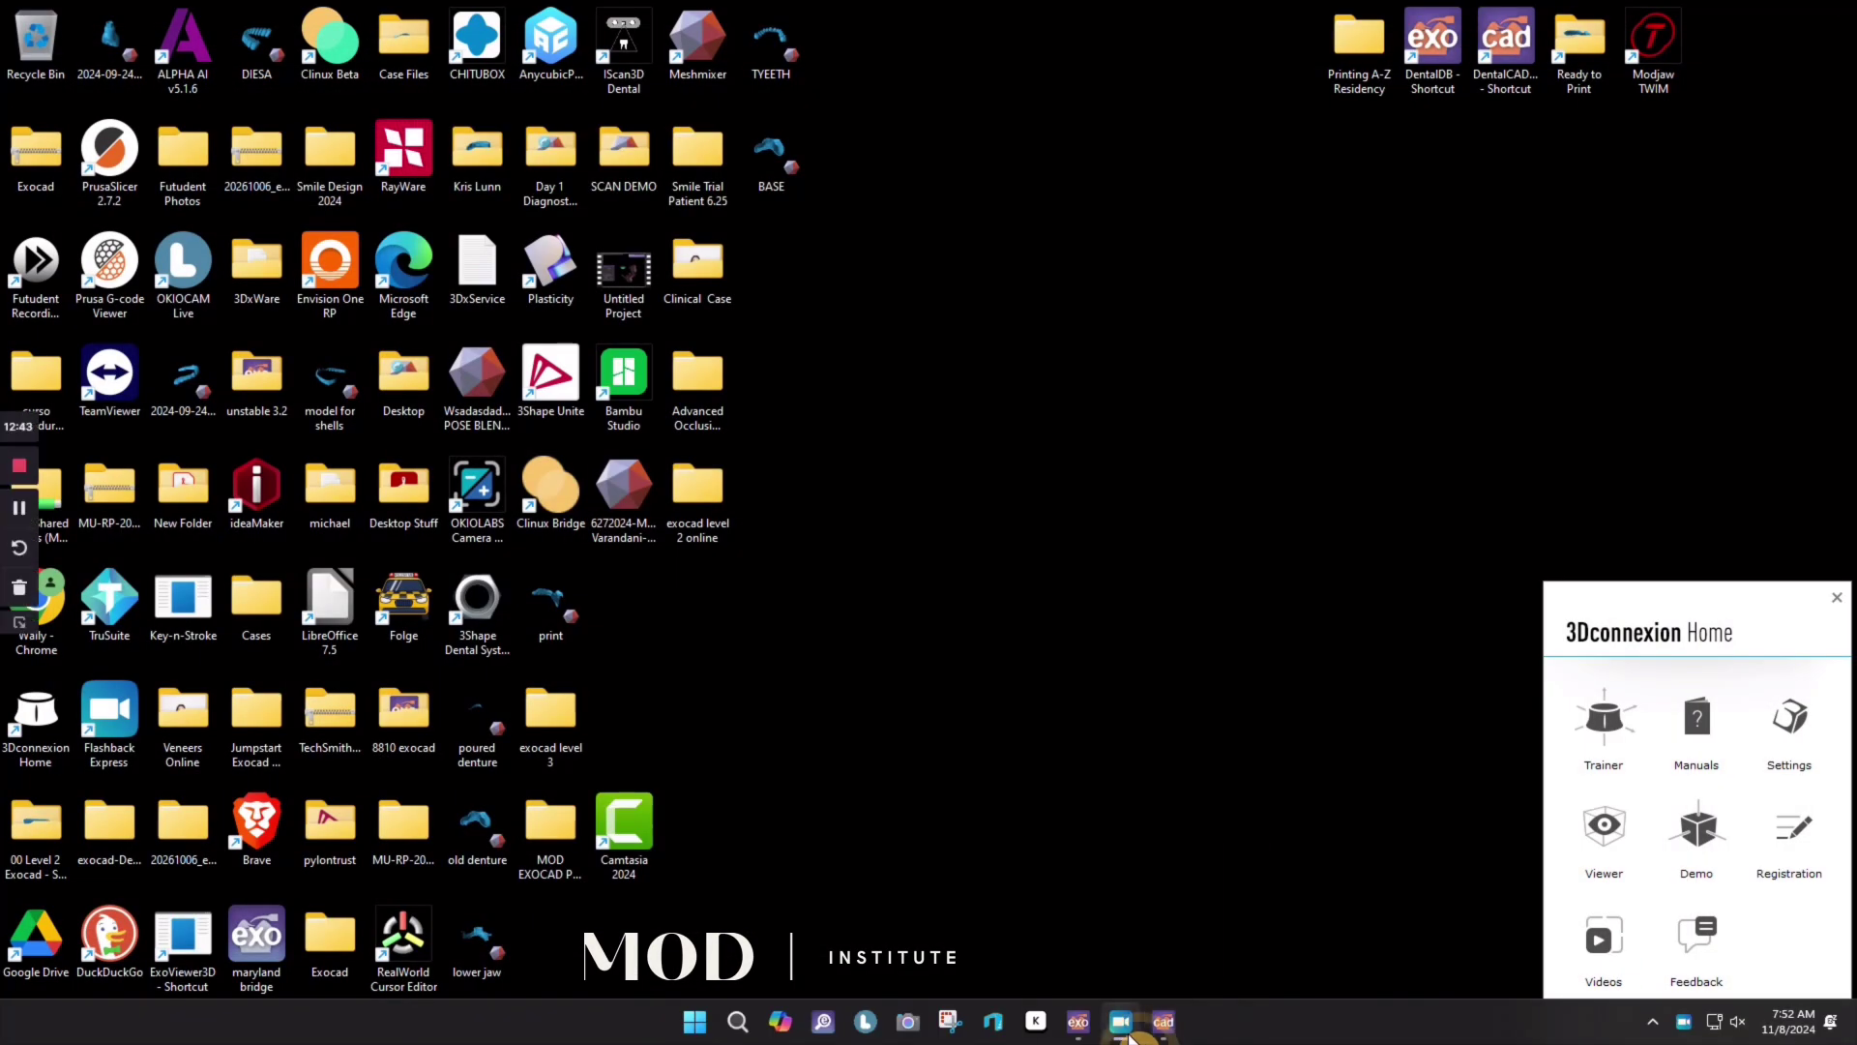